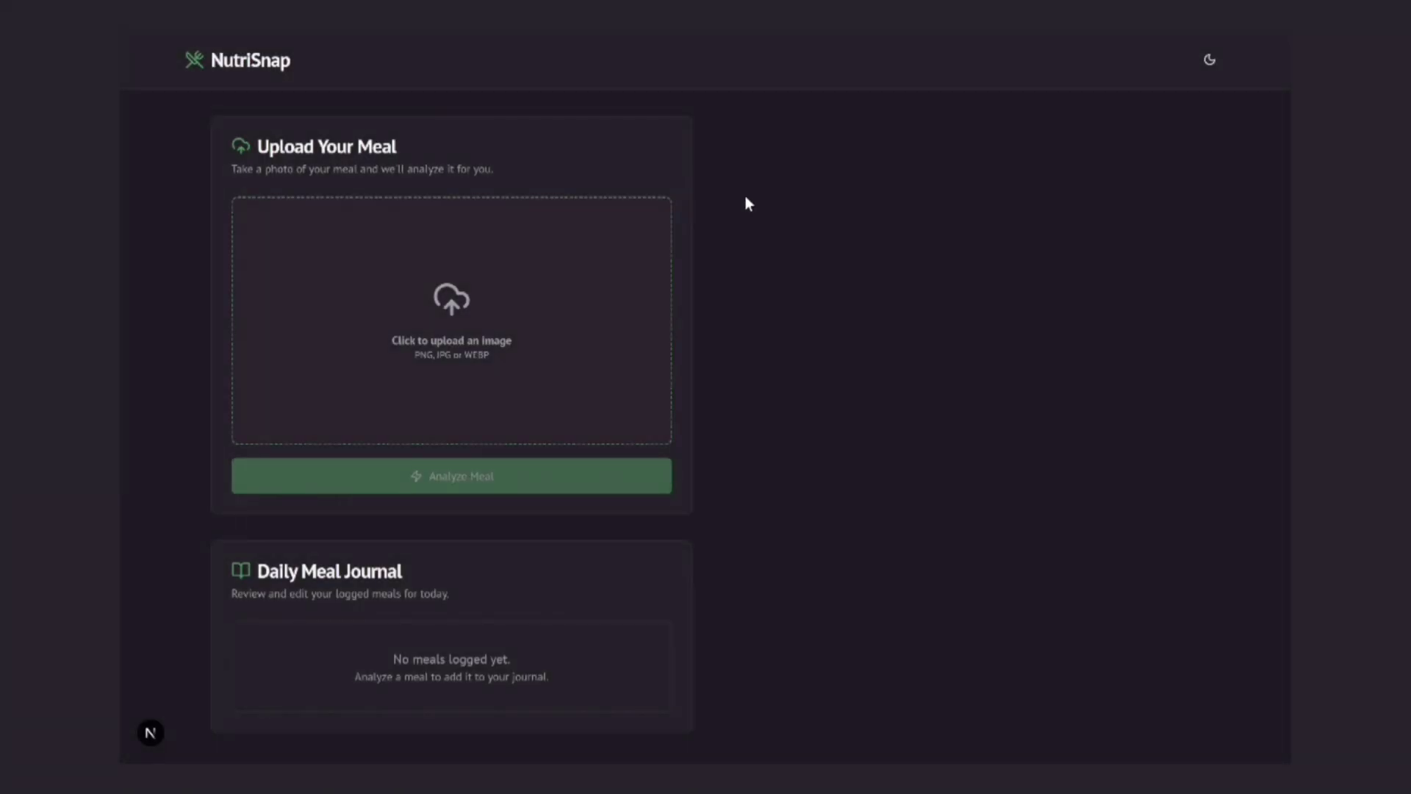
pyautogui.scroll(-3, 564, 266)
# - Upload the biryani photo and analyse it, reviewing the protein and carbohydrate figures
pyautogui.doubleClick(328, 382)
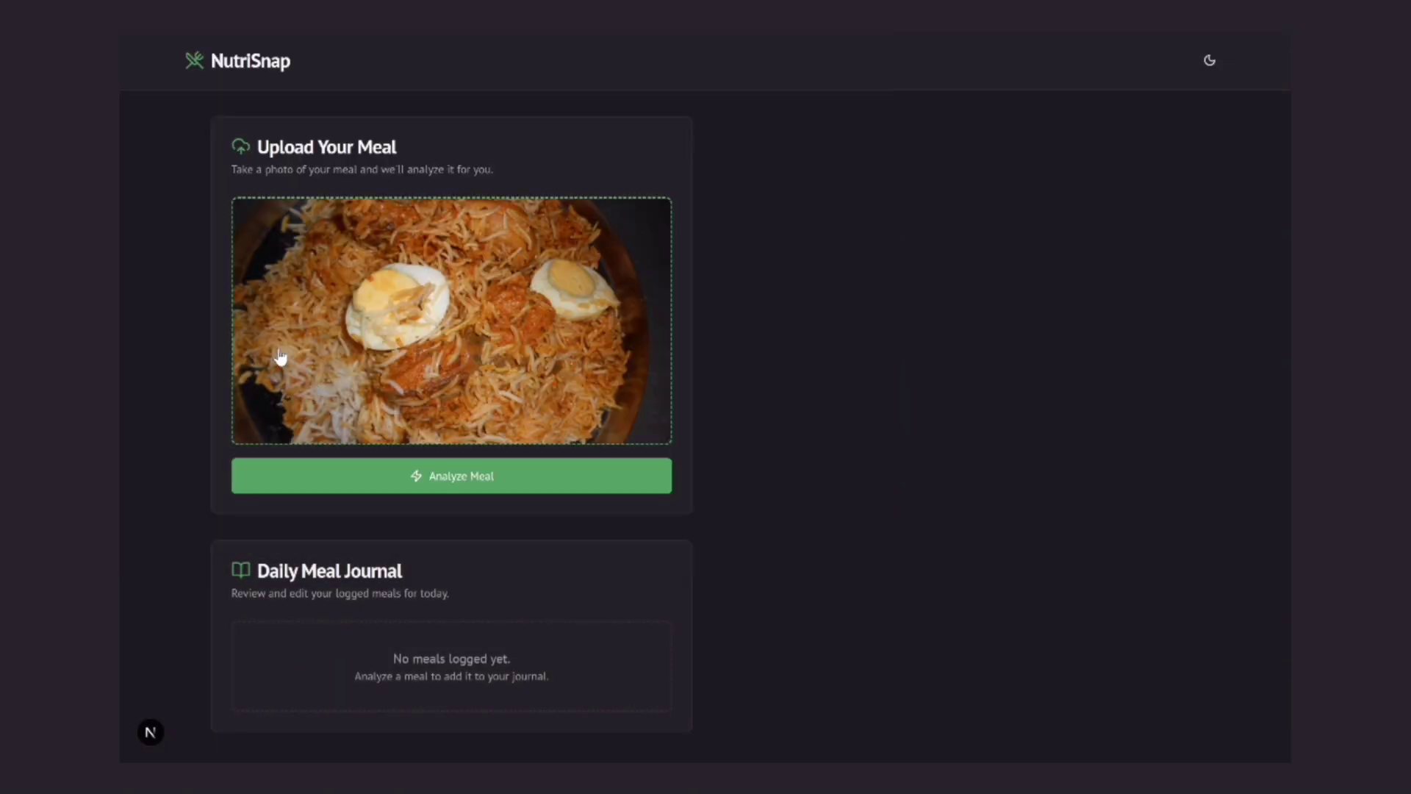
pyautogui.click(434, 477)
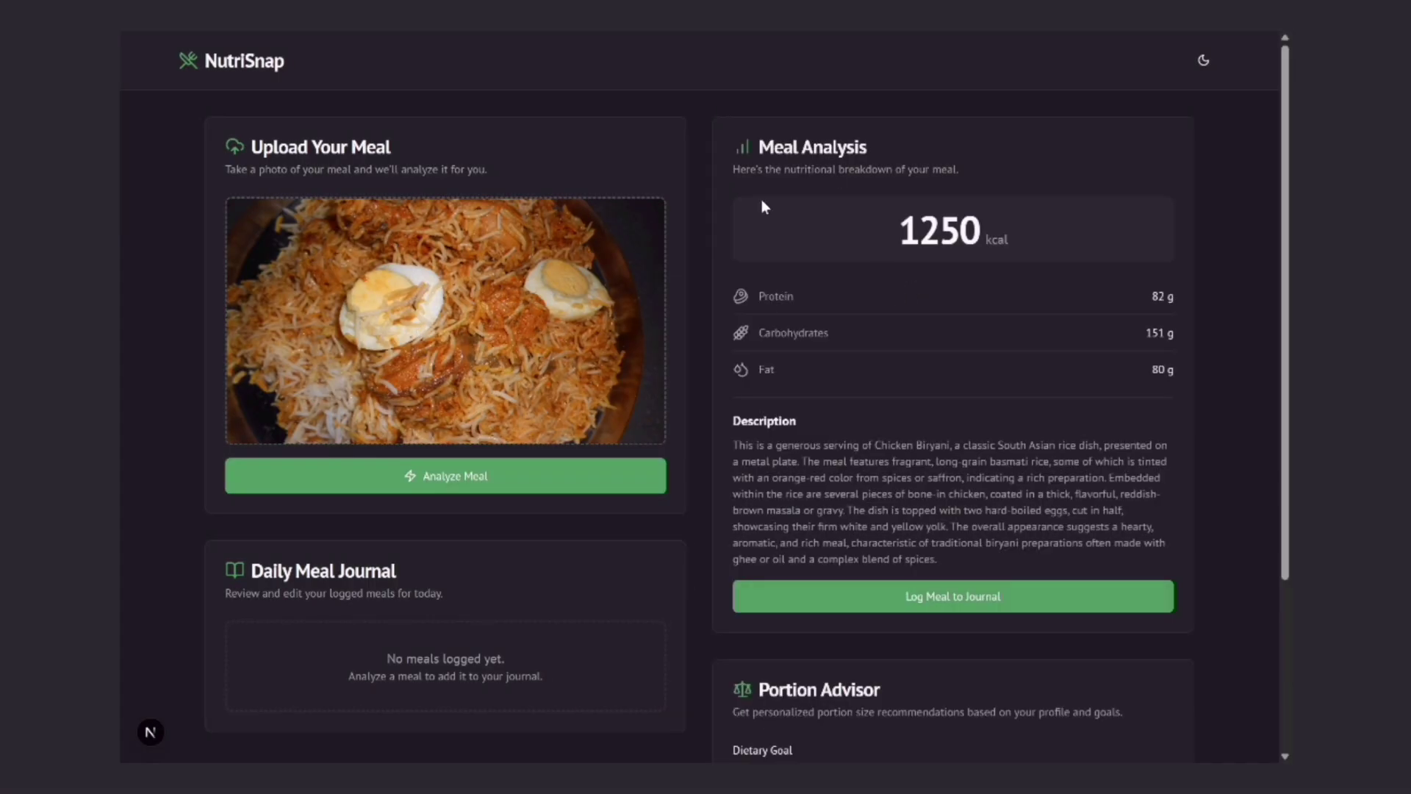
pyautogui.doubleClick(775, 296)
pyautogui.doubleClick(1161, 295)
pyautogui.doubleClick(792, 332)
pyautogui.click(753, 394)
pyautogui.scroll(-1, 752, 395)
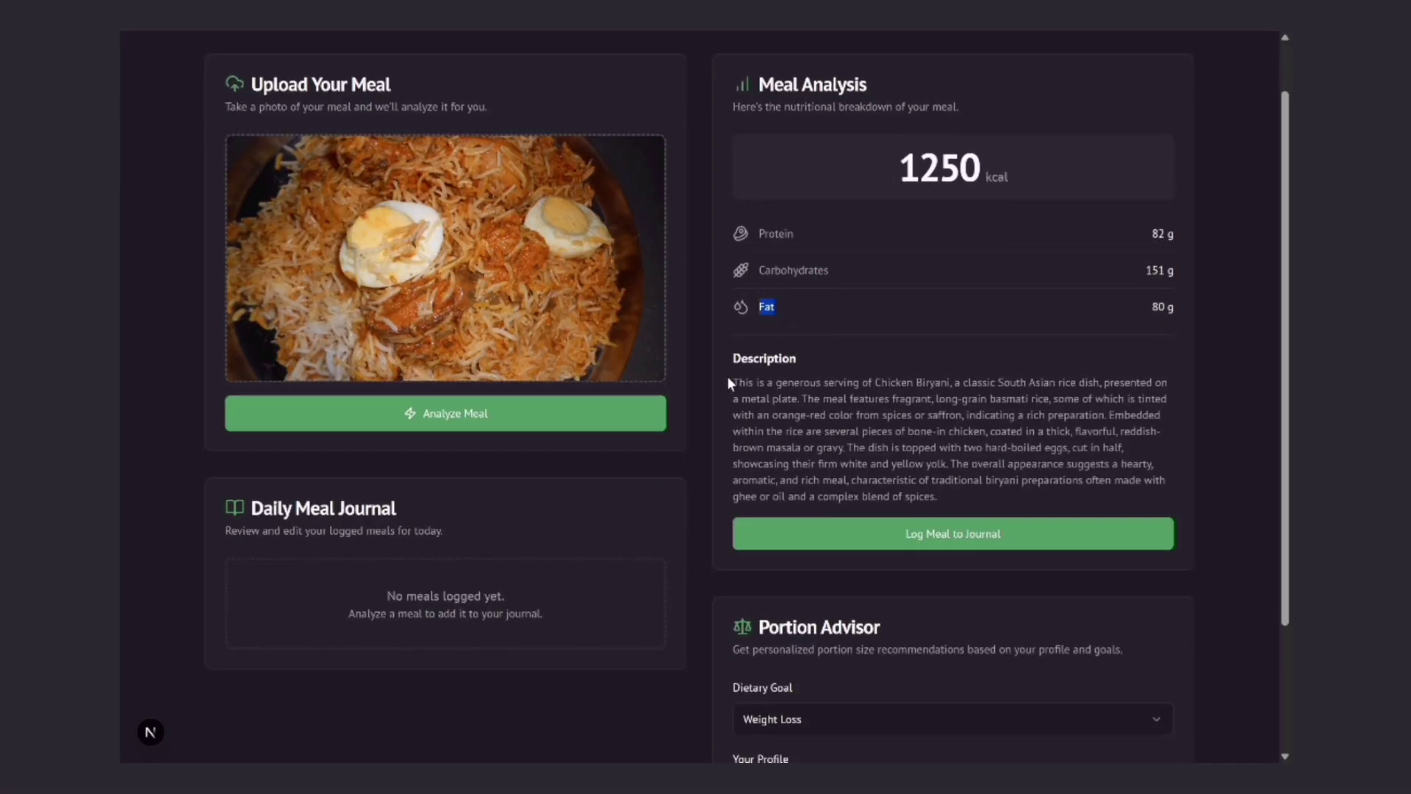
pyautogui.moveTo(874, 383); pyautogui.dragTo(998, 383)
pyautogui.scroll(-3, 753, 497)
# - Log the meal to the journal, change protein to 80 g, save, and get portion recommendations
pyautogui.click(925, 381)
pyautogui.click(599, 423)
pyautogui.doubleClick(790, 434)
pyautogui.write('80')
pyautogui.click(811, 551)
pyautogui.scroll(5, 447, 470)
pyautogui.scroll(-5, 767, 418)
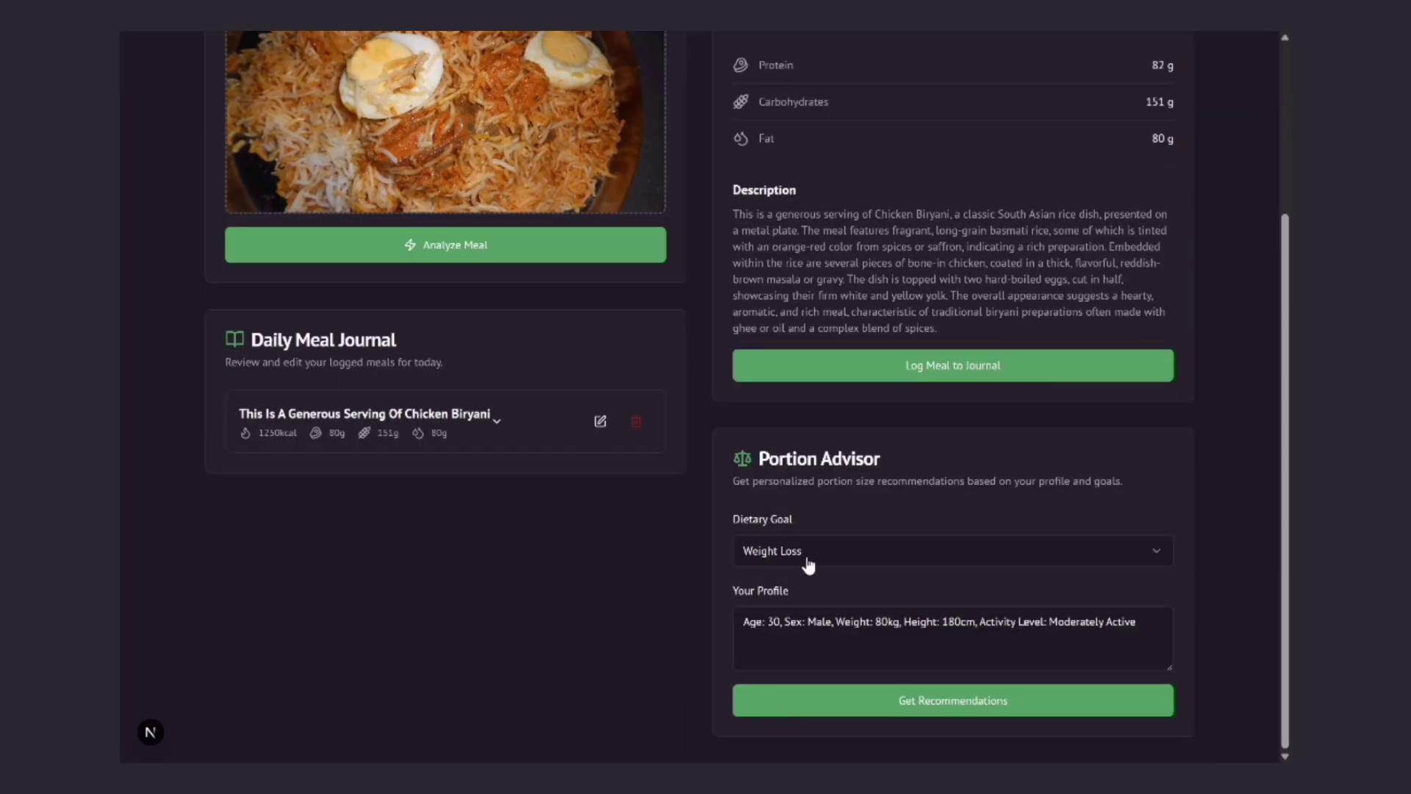
pyautogui.click(928, 701)
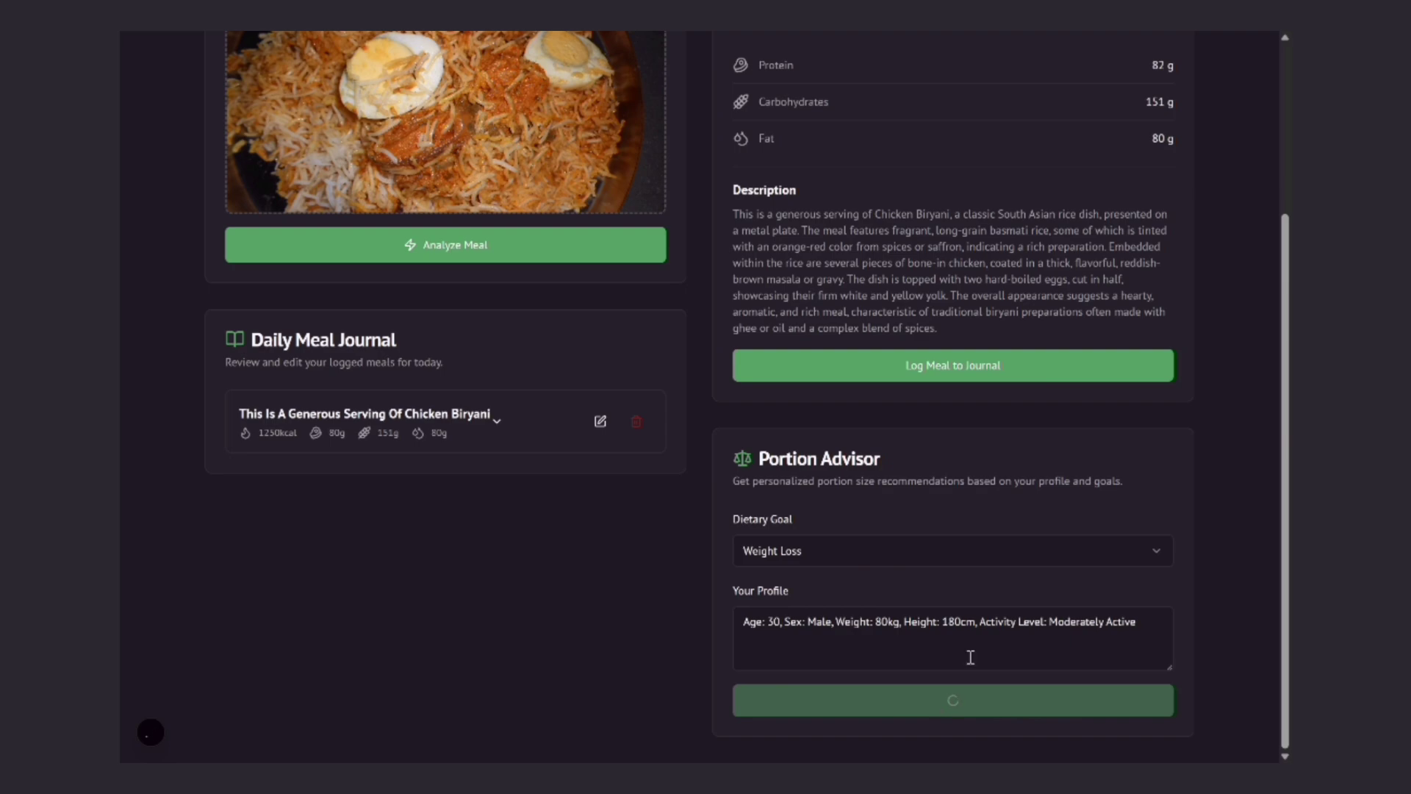
pyautogui.scroll(-1, 997, 650)
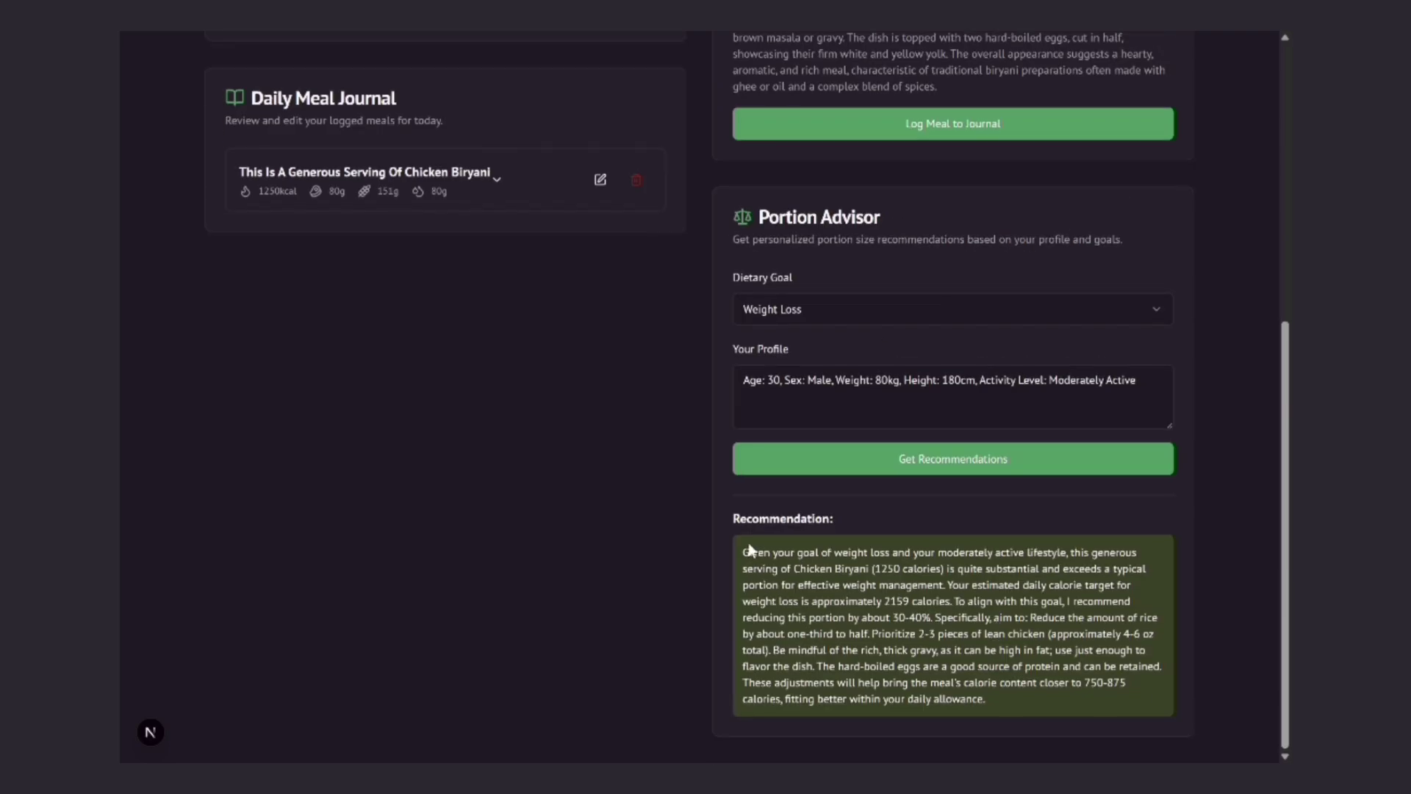
pyautogui.scroll(5, 1097, 656)
pyautogui.scroll(-5, 1096, 573)
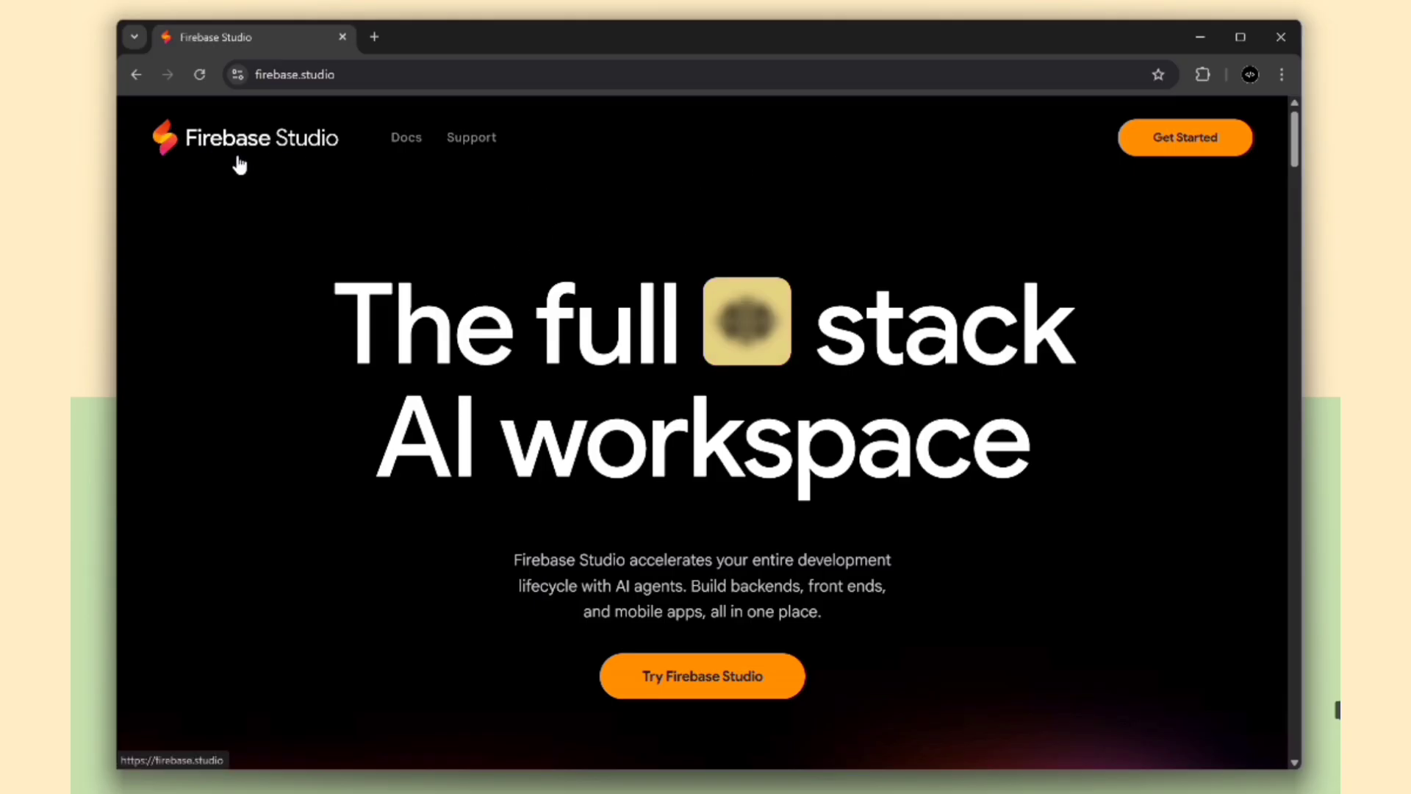
# - Launch the Firebase Studio workspace from the landing page's Try Firebase Studio button
pyautogui.moveTo(336, 309); pyautogui.dragTo(1037, 289)
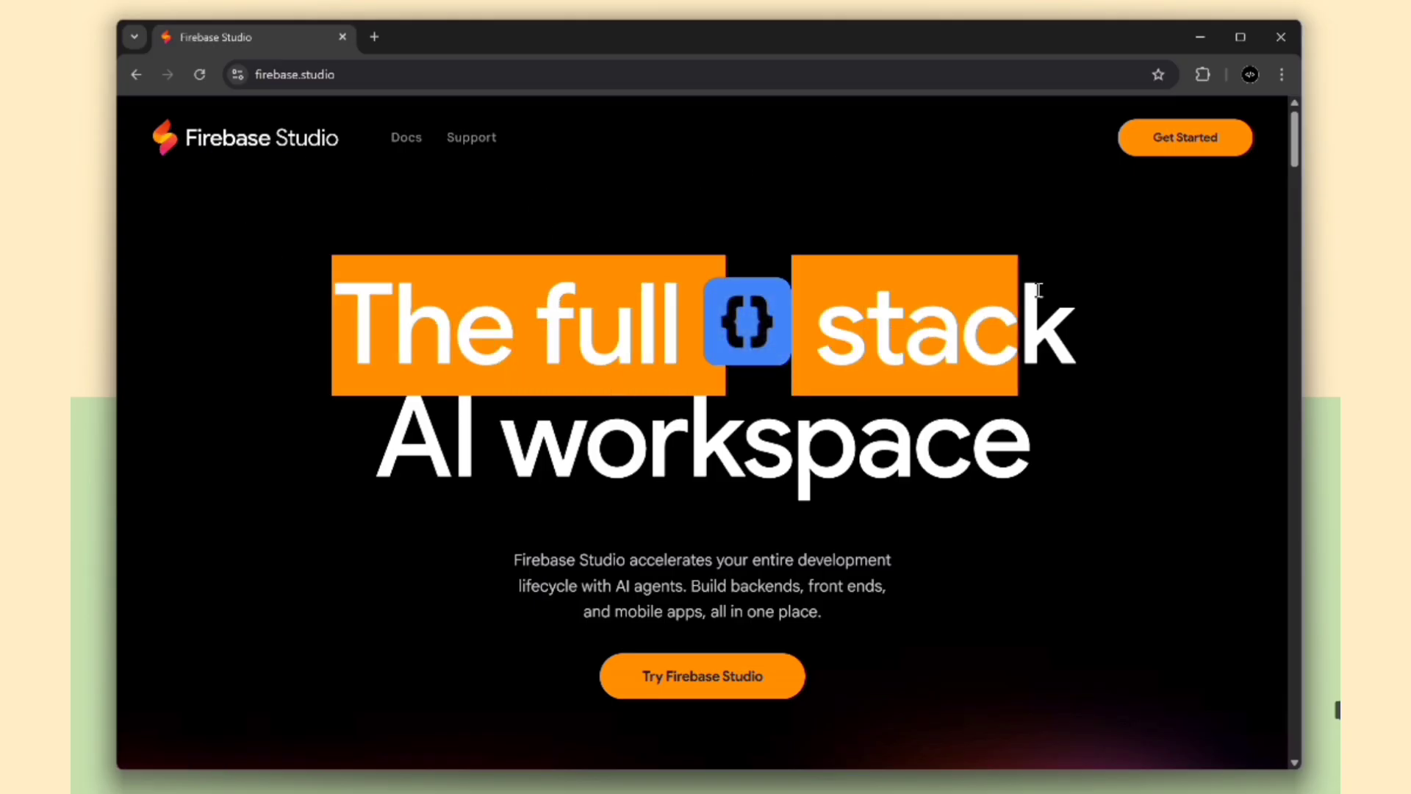
pyautogui.click(1166, 362)
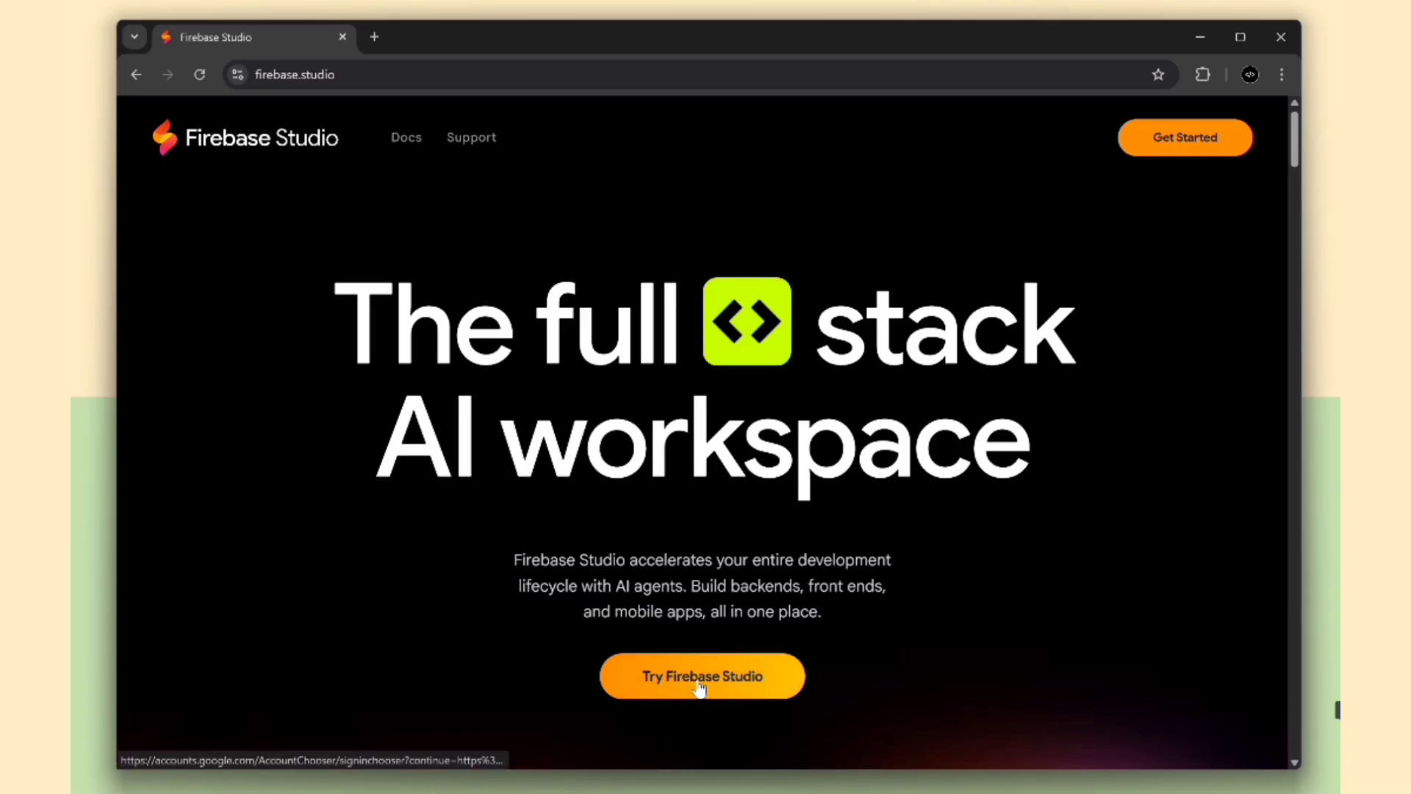
pyautogui.scroll(-2, 697, 686)
pyautogui.scroll(-4, 696, 676)
pyautogui.scroll(-2, 696, 677)
pyautogui.scroll(1, 719, 402)
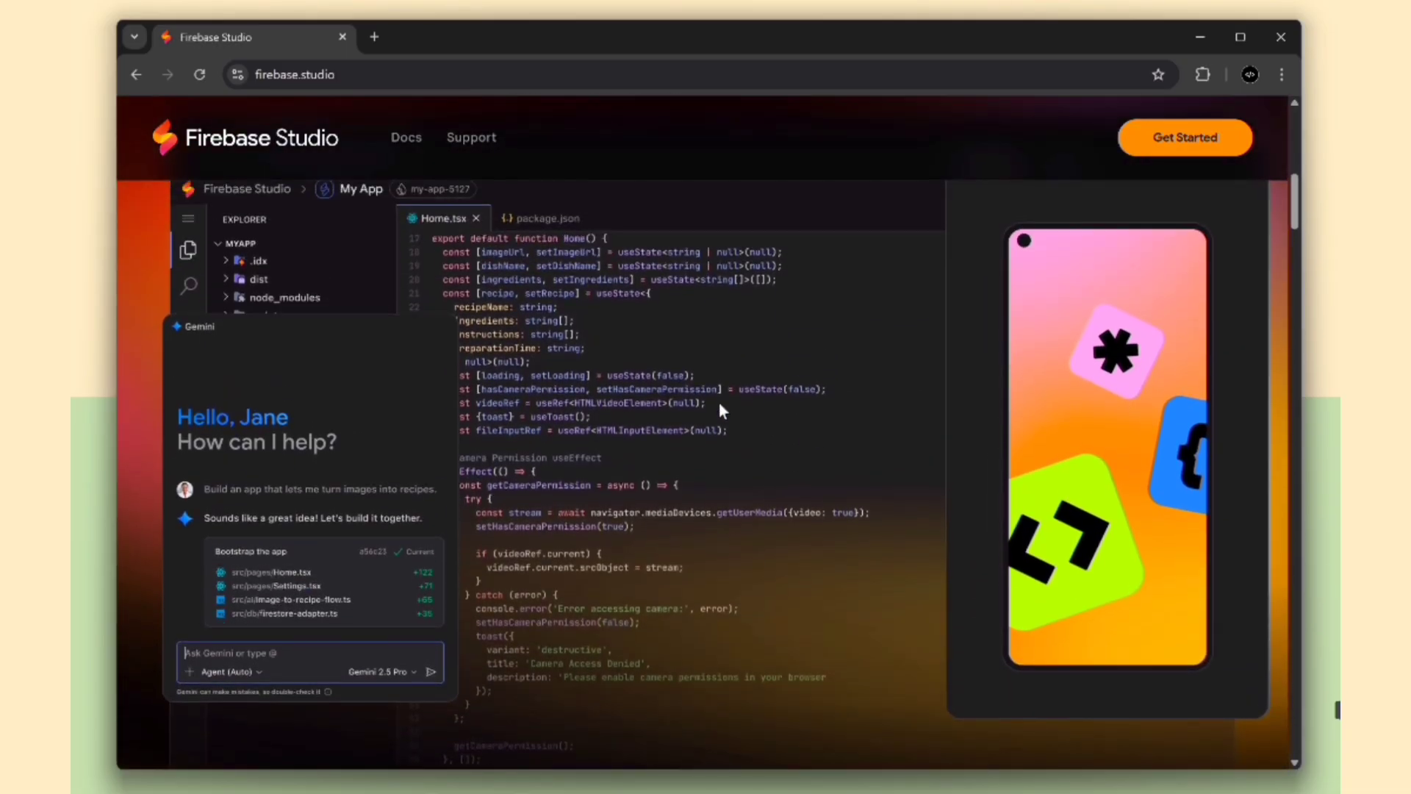
pyautogui.scroll(4, 698, 477)
pyautogui.scroll(3, 697, 478)
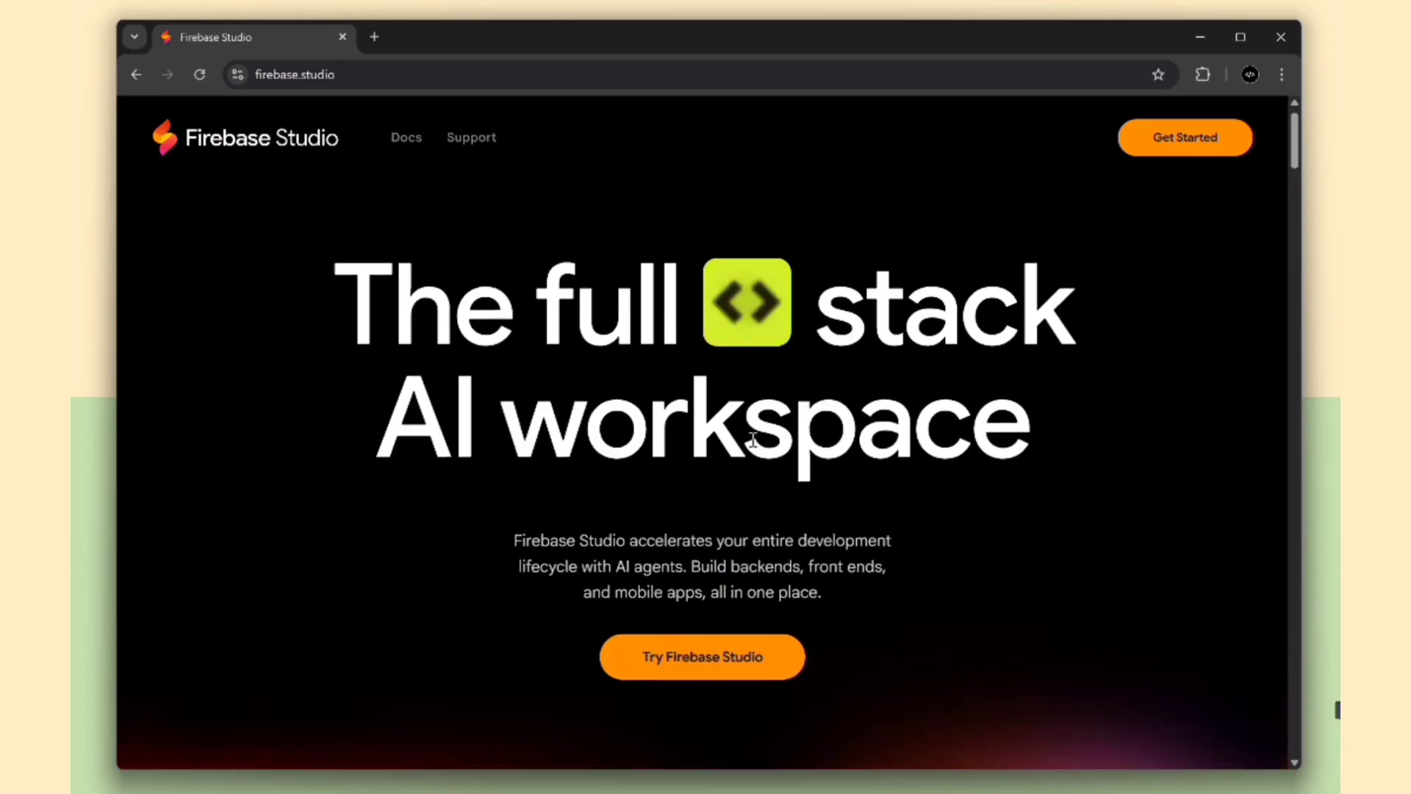
pyautogui.click(681, 668)
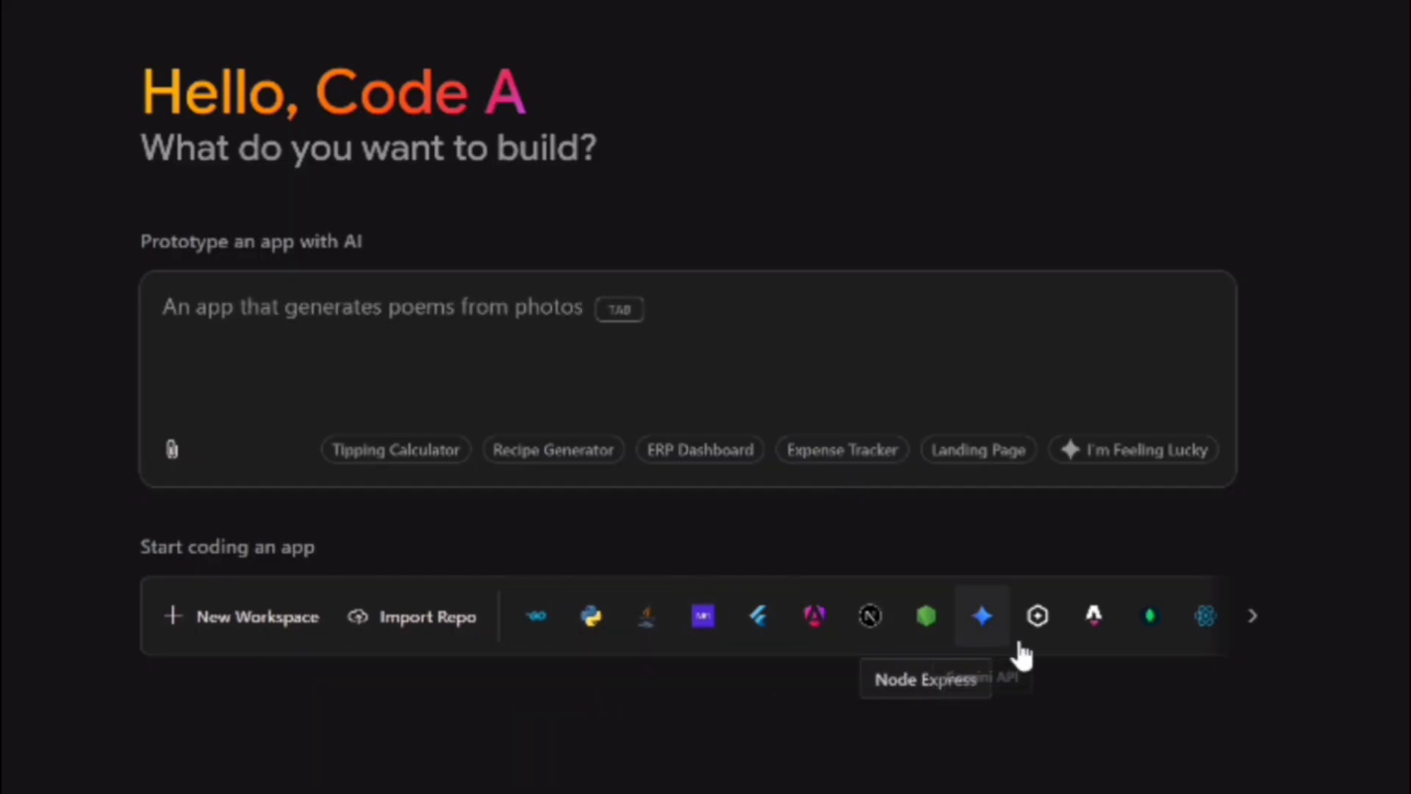
pyautogui.click(1253, 616)
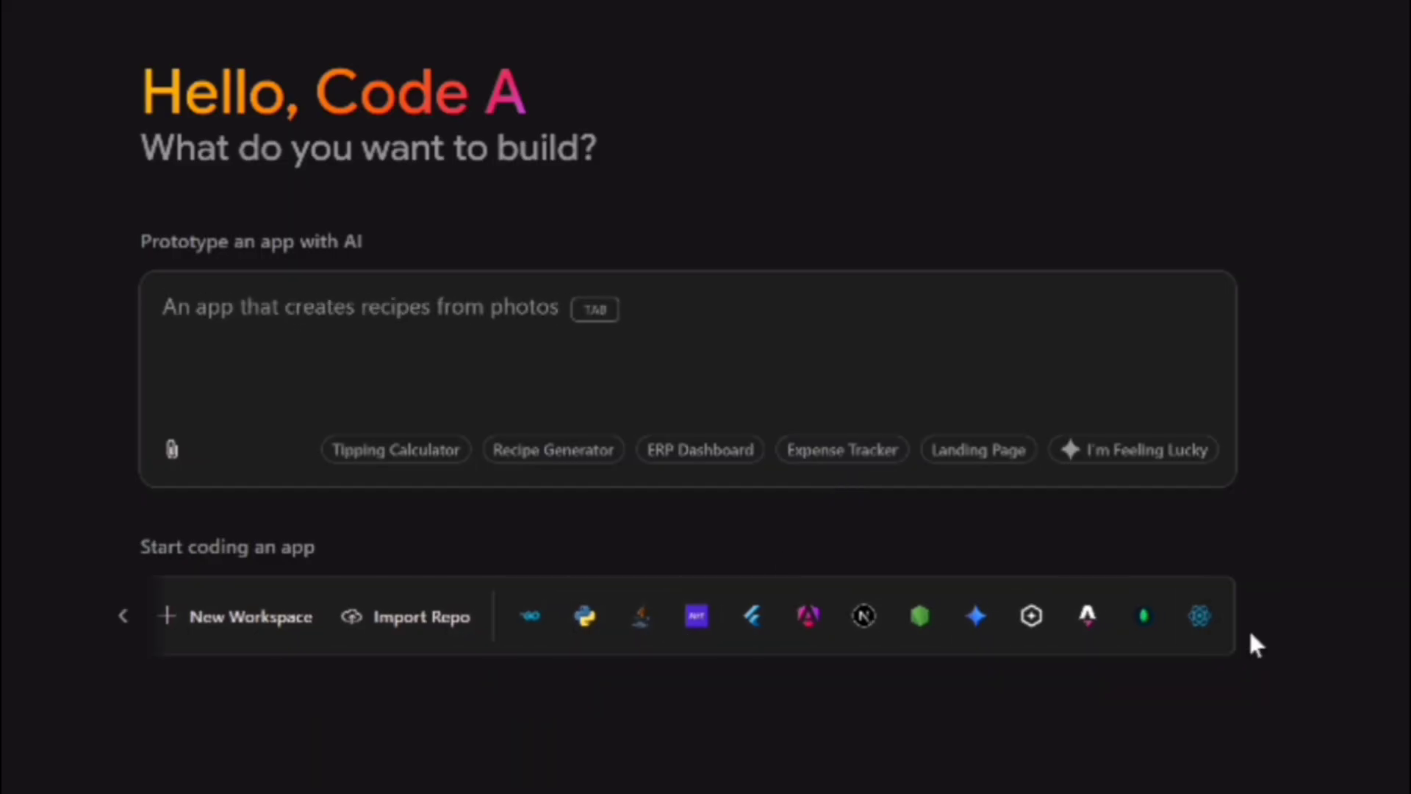
pyautogui.click(122, 616)
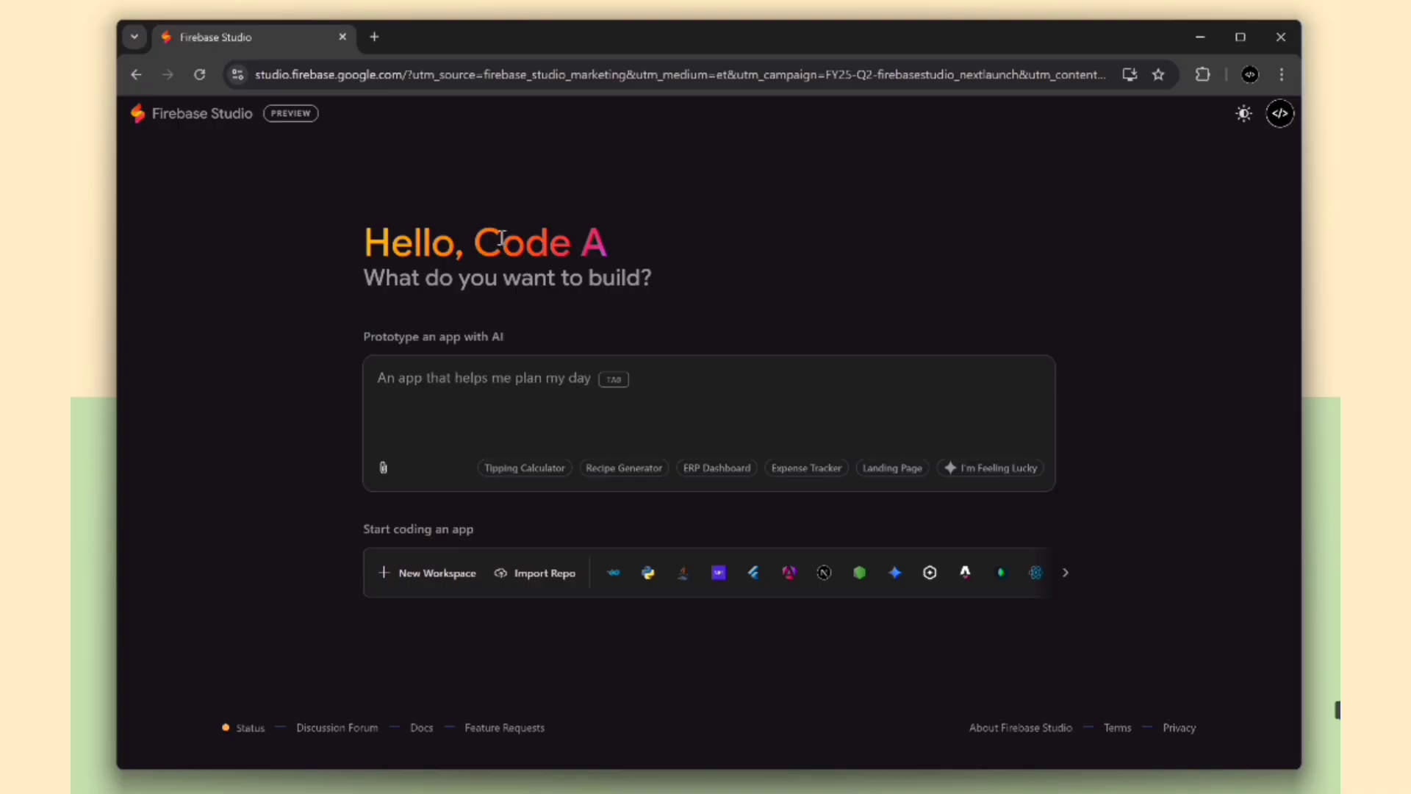
pyautogui.moveTo(502, 337); pyautogui.dragTo(348, 341)
# - Paste the calorie counter app description from clipboard history into the prompt field
pyautogui.click(472, 386)
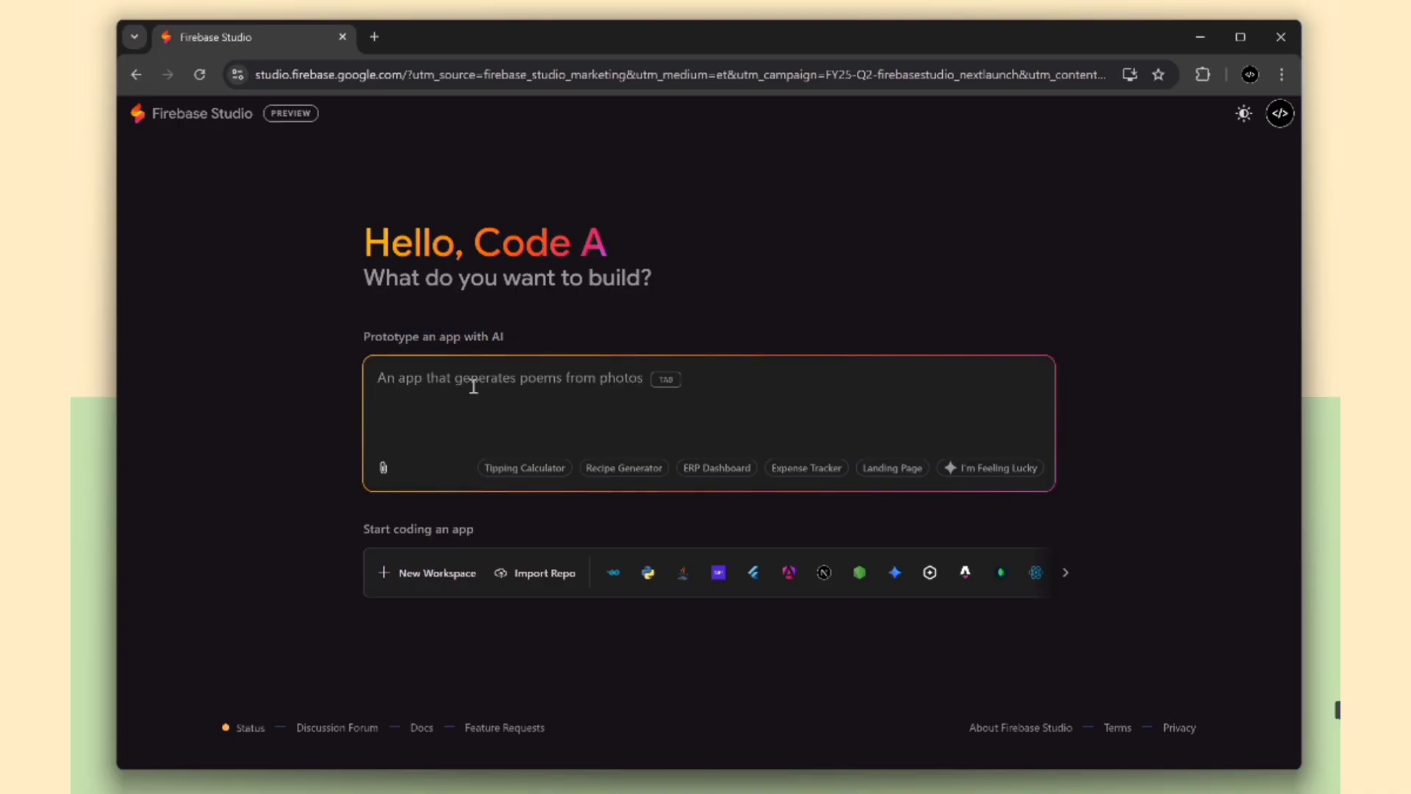
pyautogui.write('Calorie Counter by Photo Take pictures of your meals and get automatic calorie estimates, nutritional breakdowns, and portion size recommendations.')
pyautogui.press('Return')
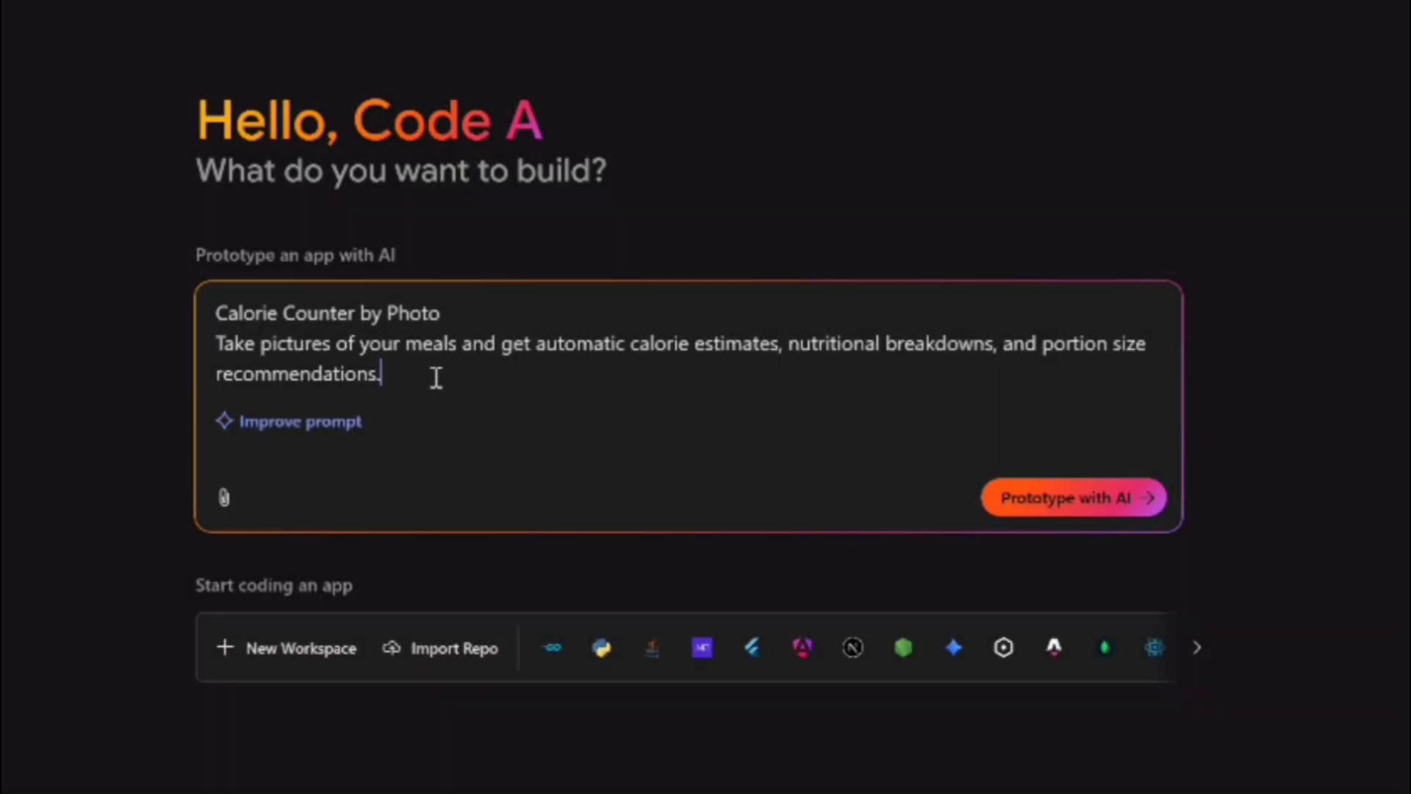
pyautogui.moveTo(435, 375); pyautogui.dragTo(166, 330)
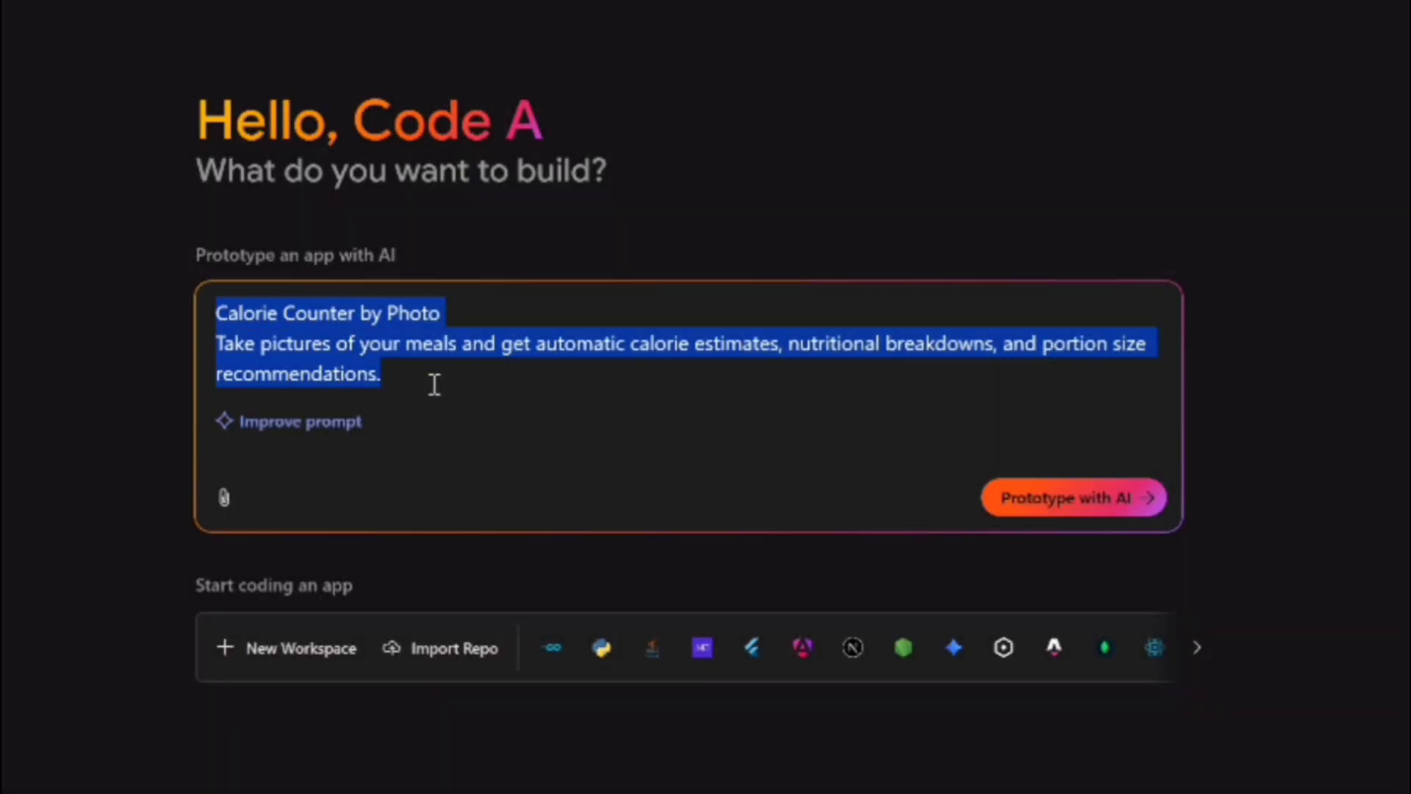
pyautogui.click(430, 384)
pyautogui.moveTo(381, 374); pyautogui.dragTo(220, 316)
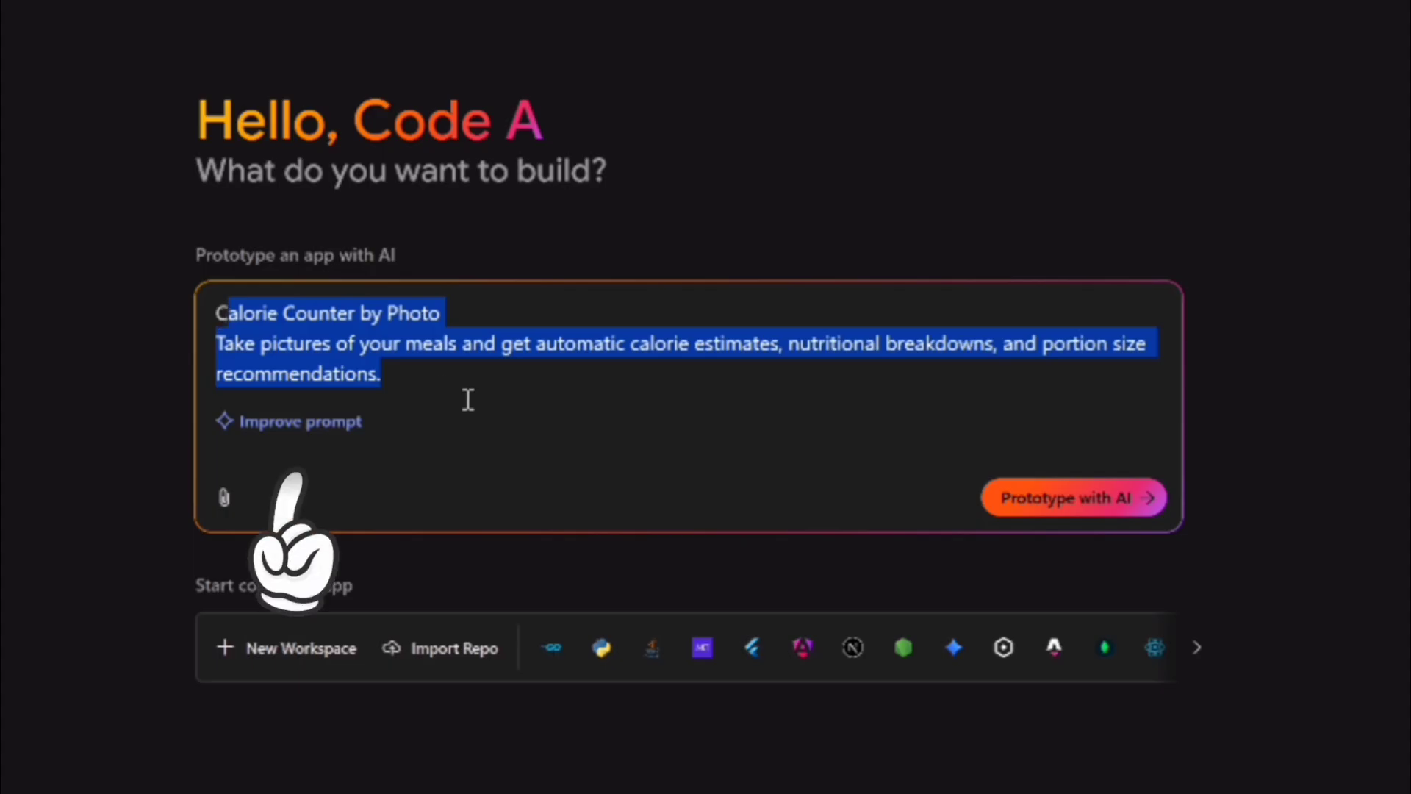
pyautogui.click(463, 398)
# - Have the AI improve the prompt, then start prototyping the app from it
pyautogui.click(306, 435)
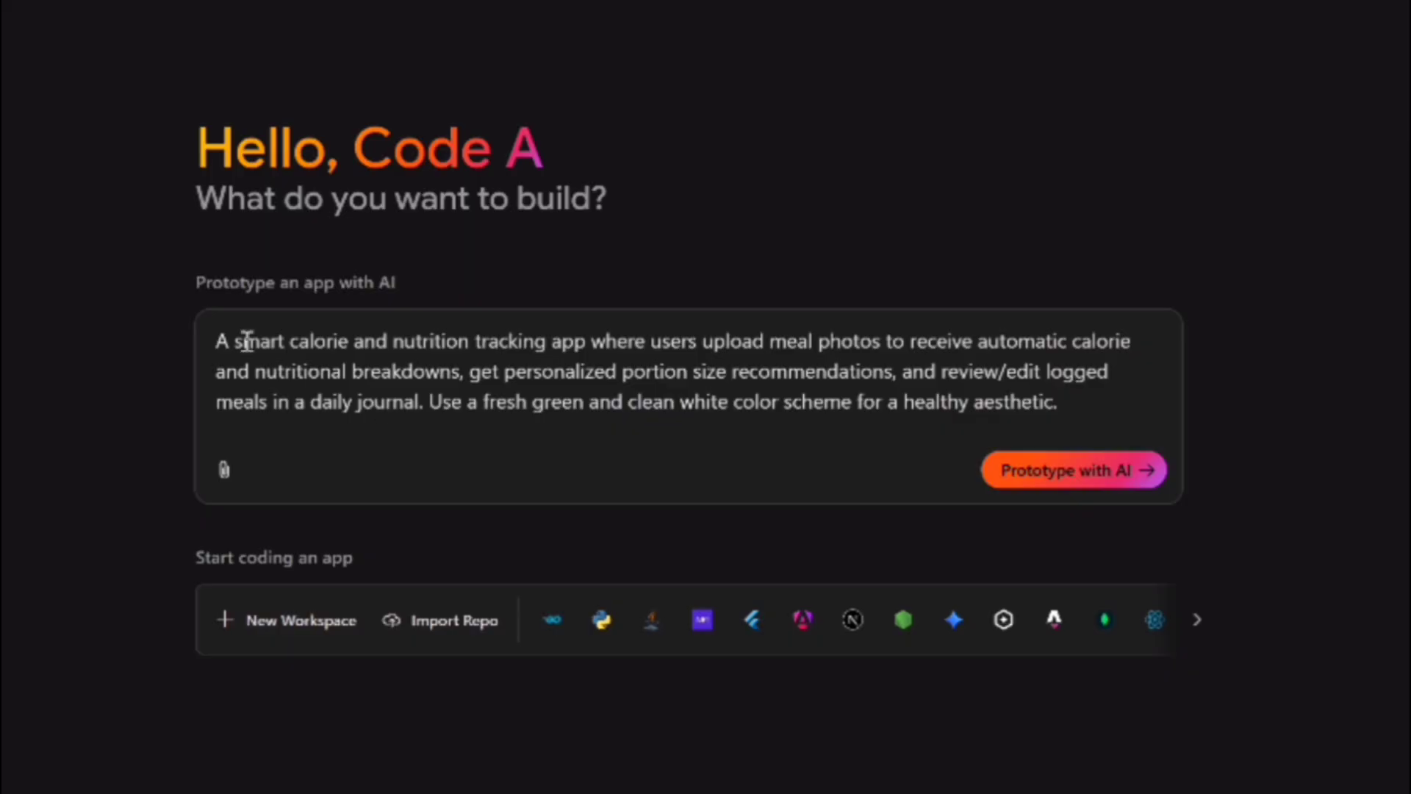
pyautogui.moveTo(217, 340)
pyautogui.mouseDown()
pyautogui.moveTo(937, 381)
pyautogui.moveTo(1080, 408)
pyautogui.mouseUp()
pyautogui.click(1080, 408)
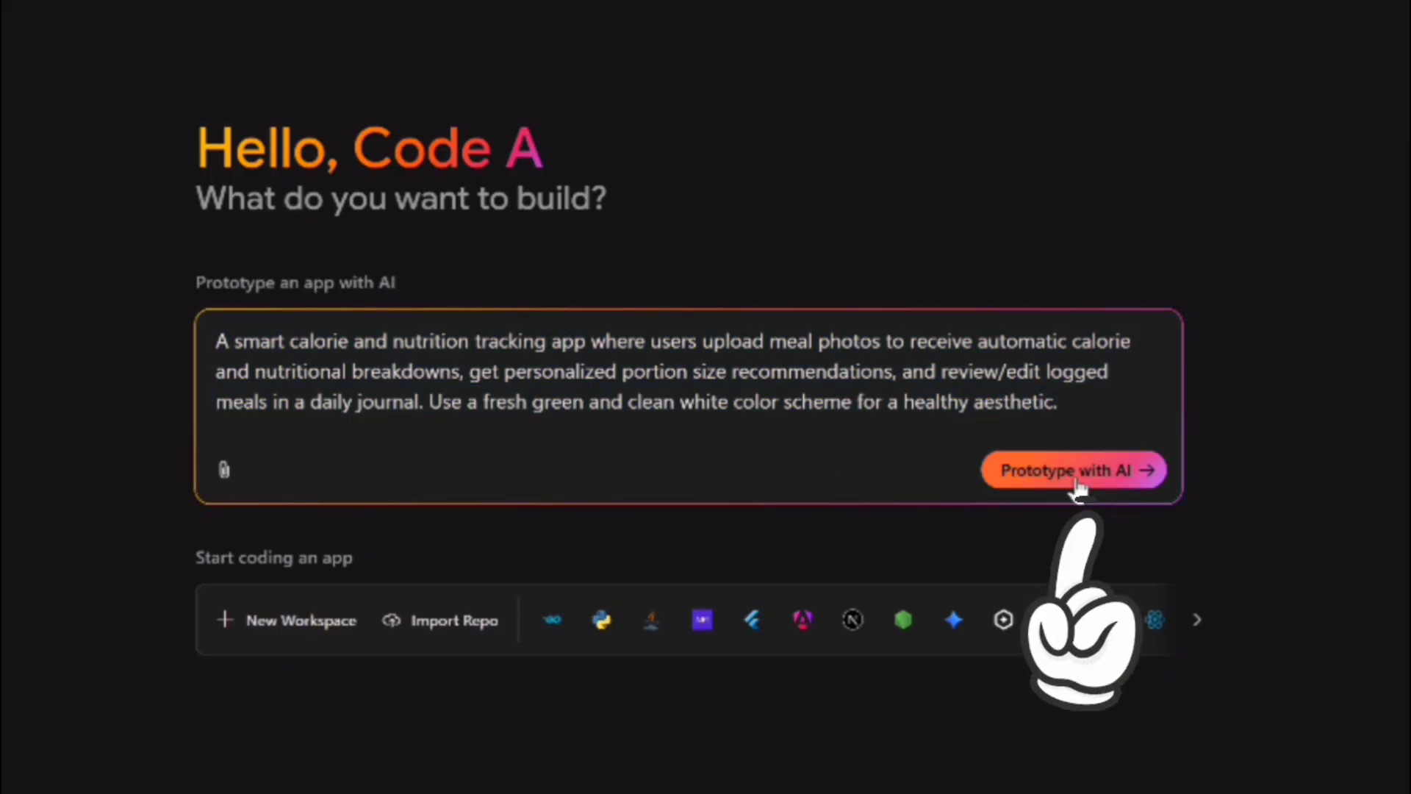
pyautogui.click(1071, 469)
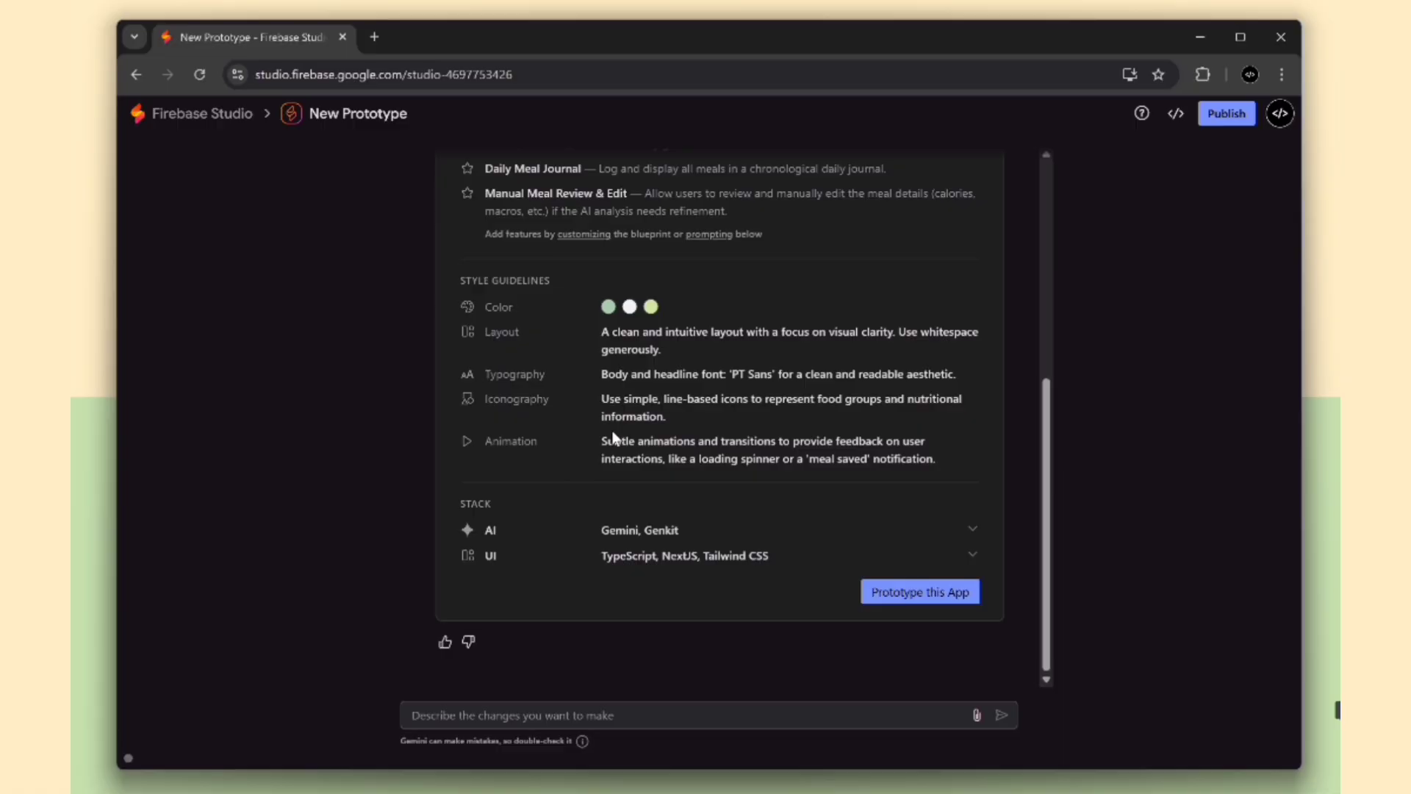
pyautogui.scroll(5, 612, 430)
pyautogui.scroll(5, 439, 378)
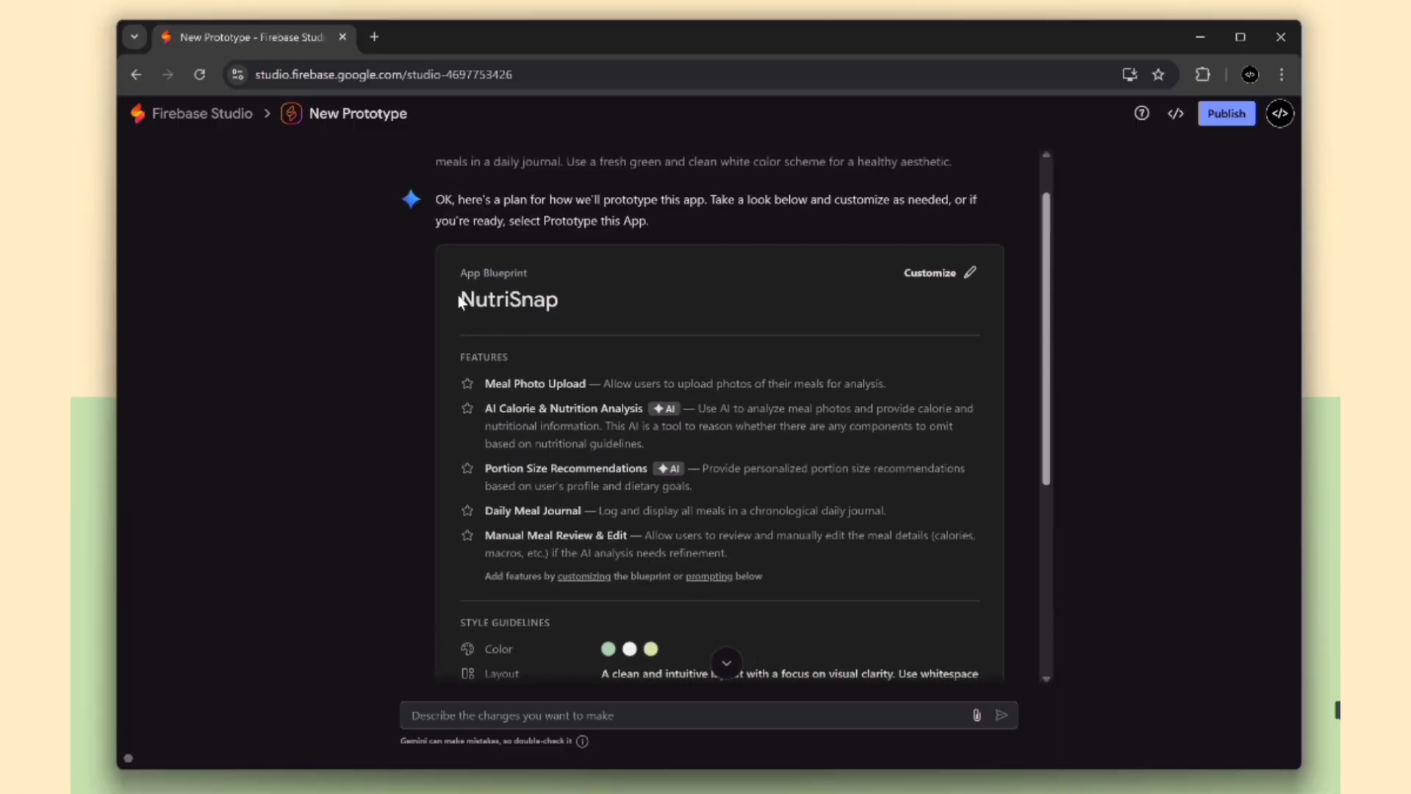
pyautogui.scroll(-1, 787, 270)
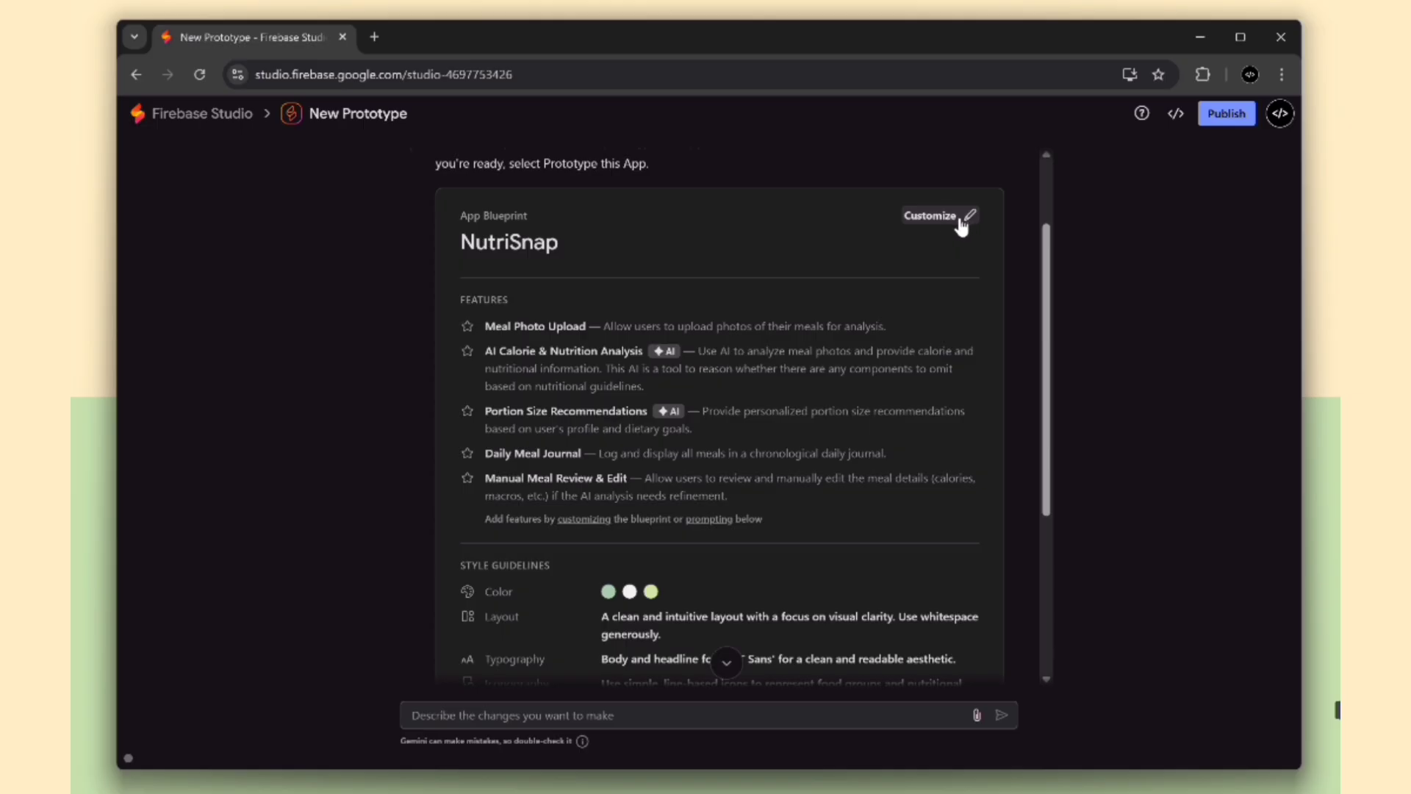
pyautogui.scroll(-1, 646, 342)
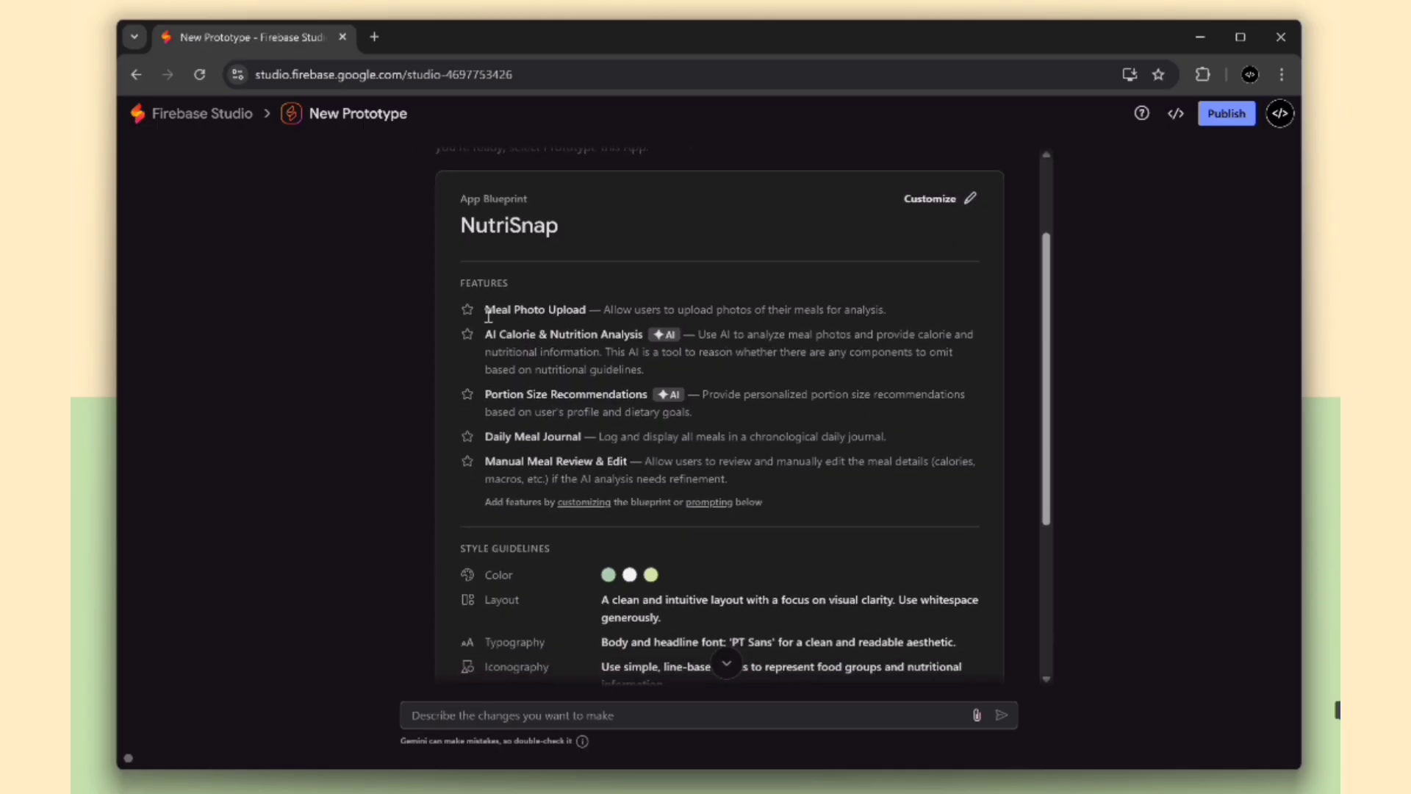
pyautogui.scroll(-2, 484, 314)
pyautogui.tripleClick(552, 394)
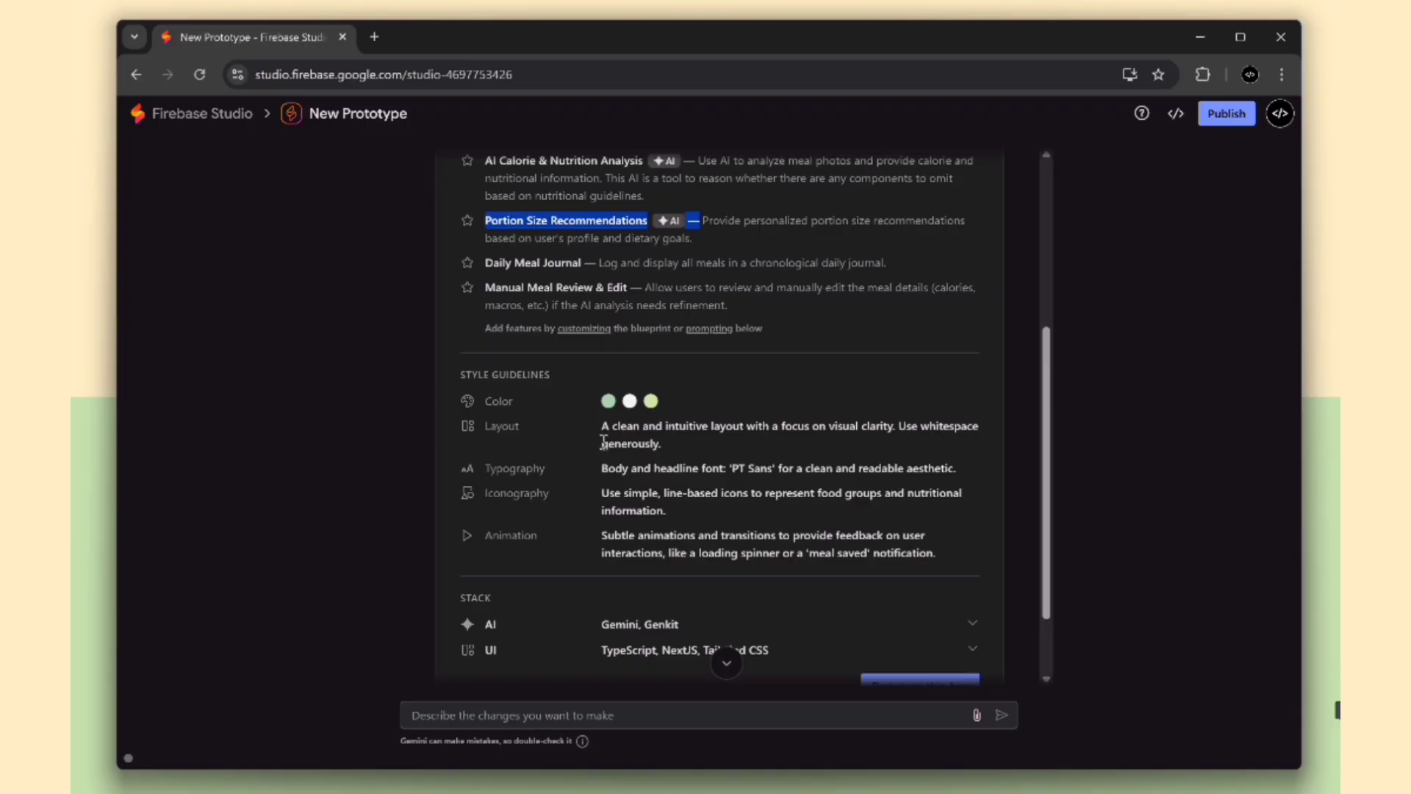
pyautogui.scroll(-1, 603, 441)
pyautogui.moveTo(729, 427); pyautogui.dragTo(774, 426)
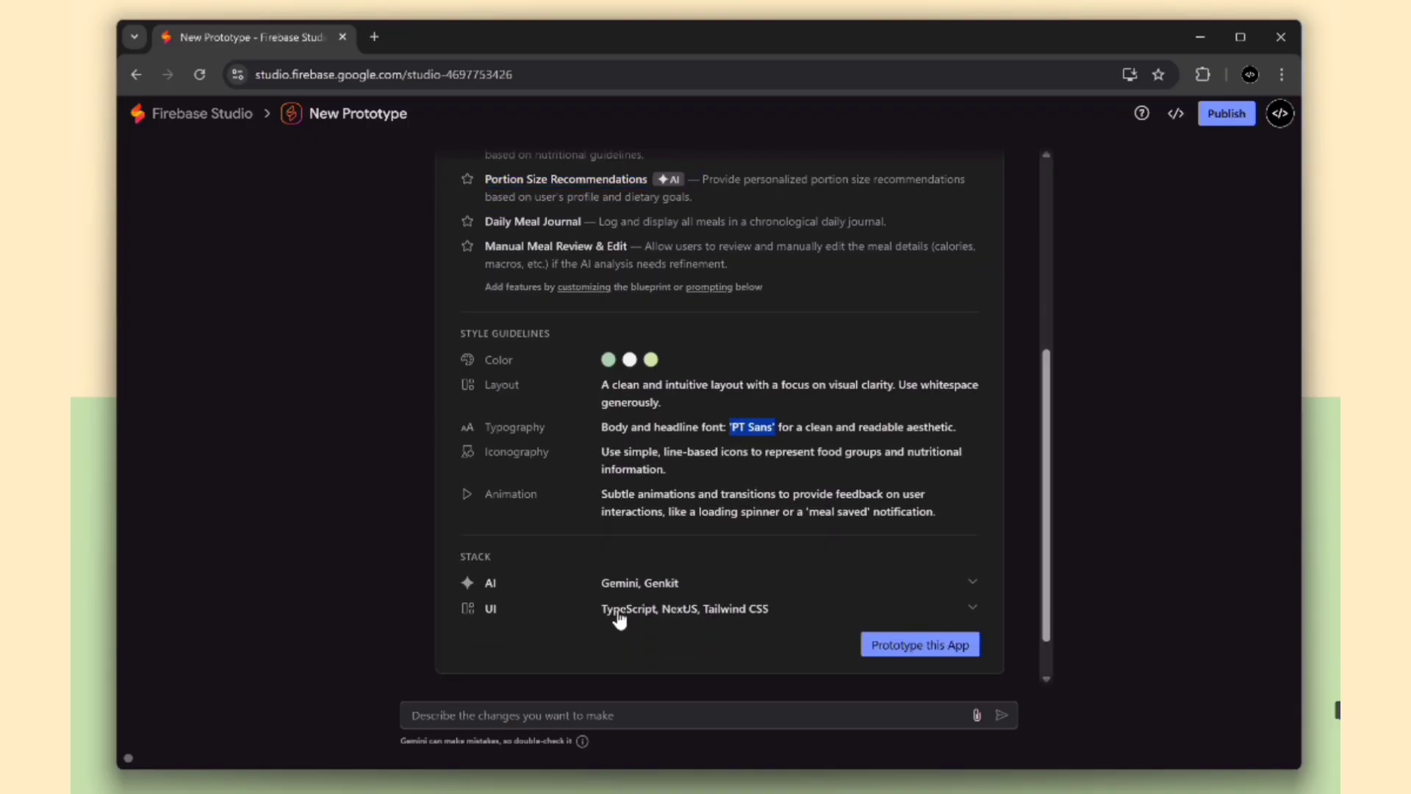
pyautogui.scroll(-1, 609, 620)
pyautogui.moveTo(599, 558); pyautogui.dragTo(782, 565)
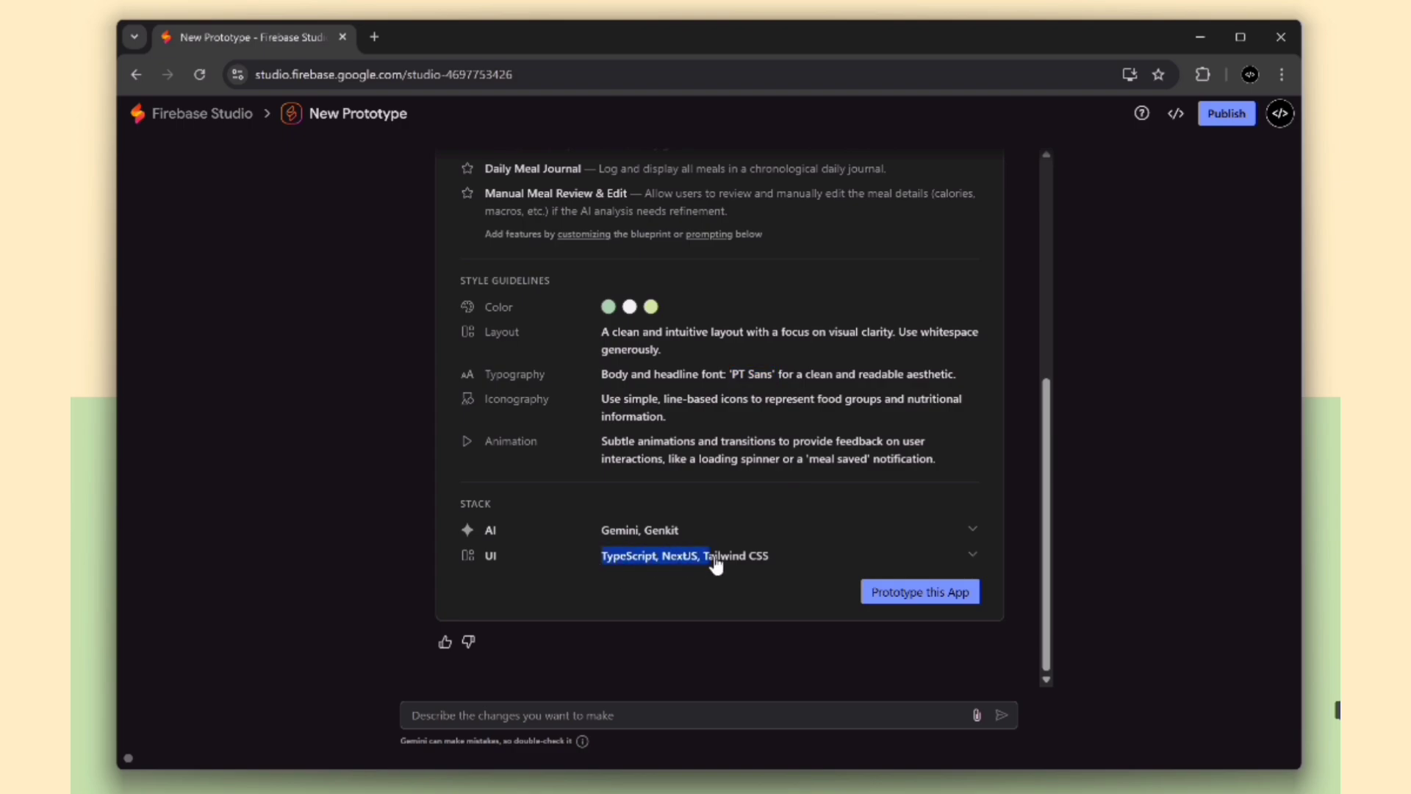
pyautogui.click(684, 604)
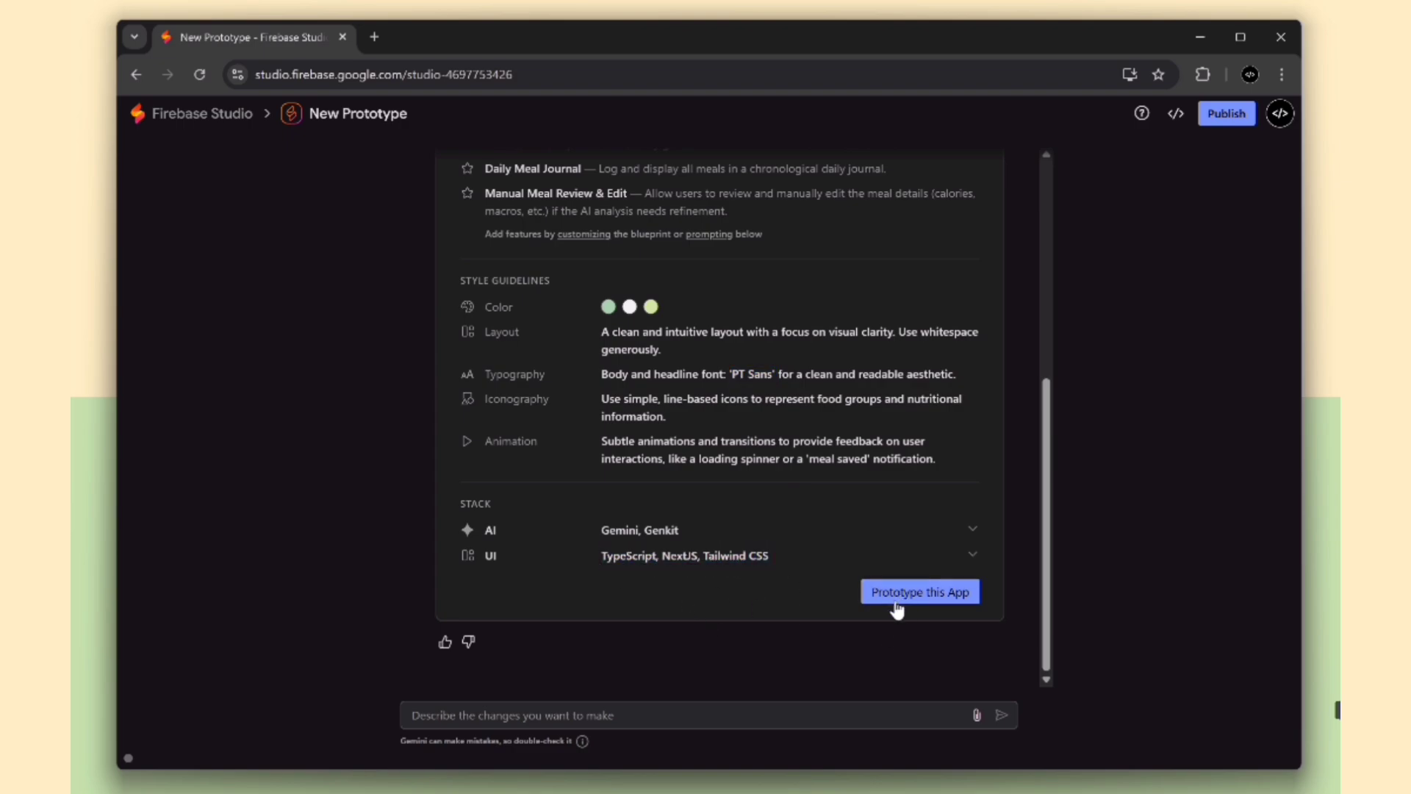
# - Build the prototype from the blueprint and auto-generate a Gemini API key
pyautogui.click(895, 609)
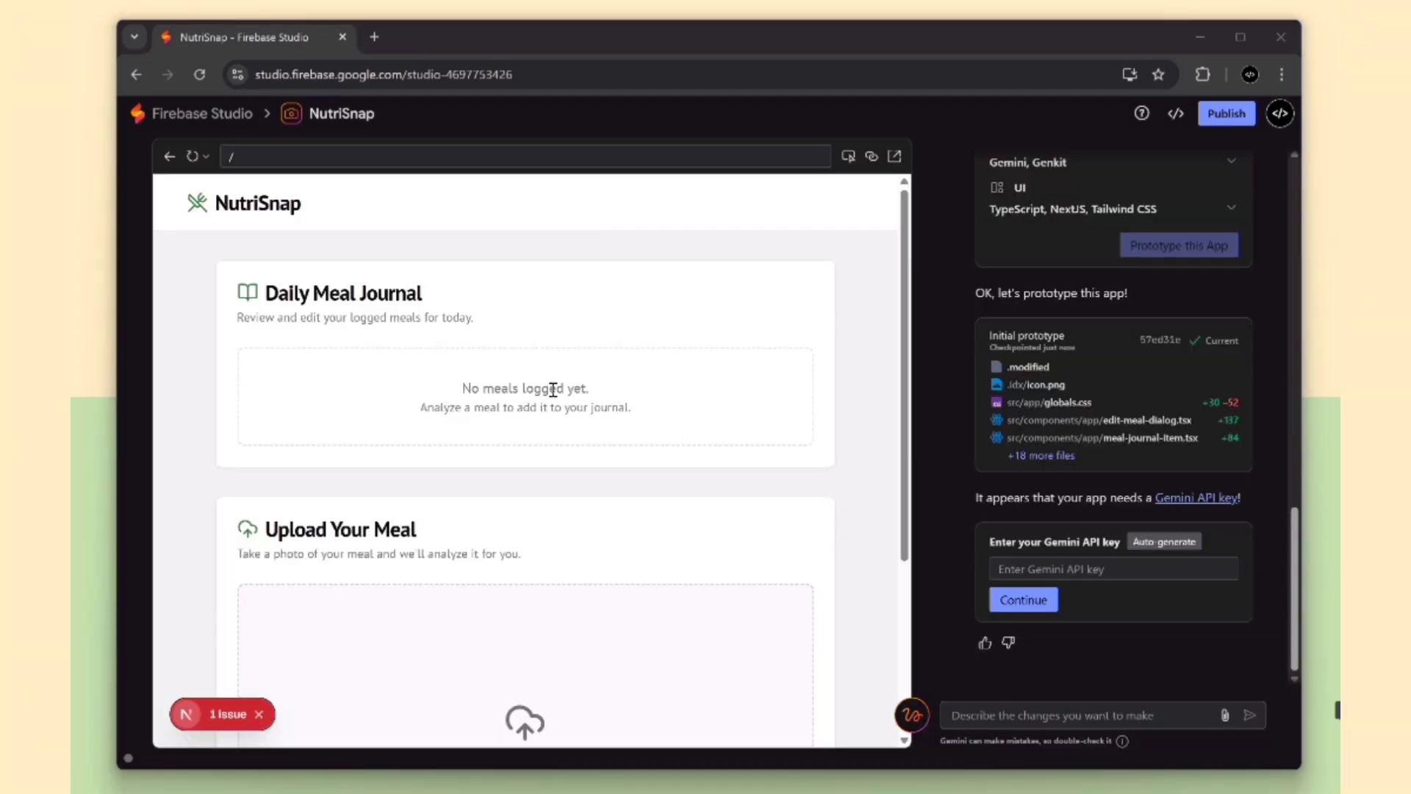
pyautogui.scroll(-3, 555, 381)
pyautogui.scroll(-2, 555, 380)
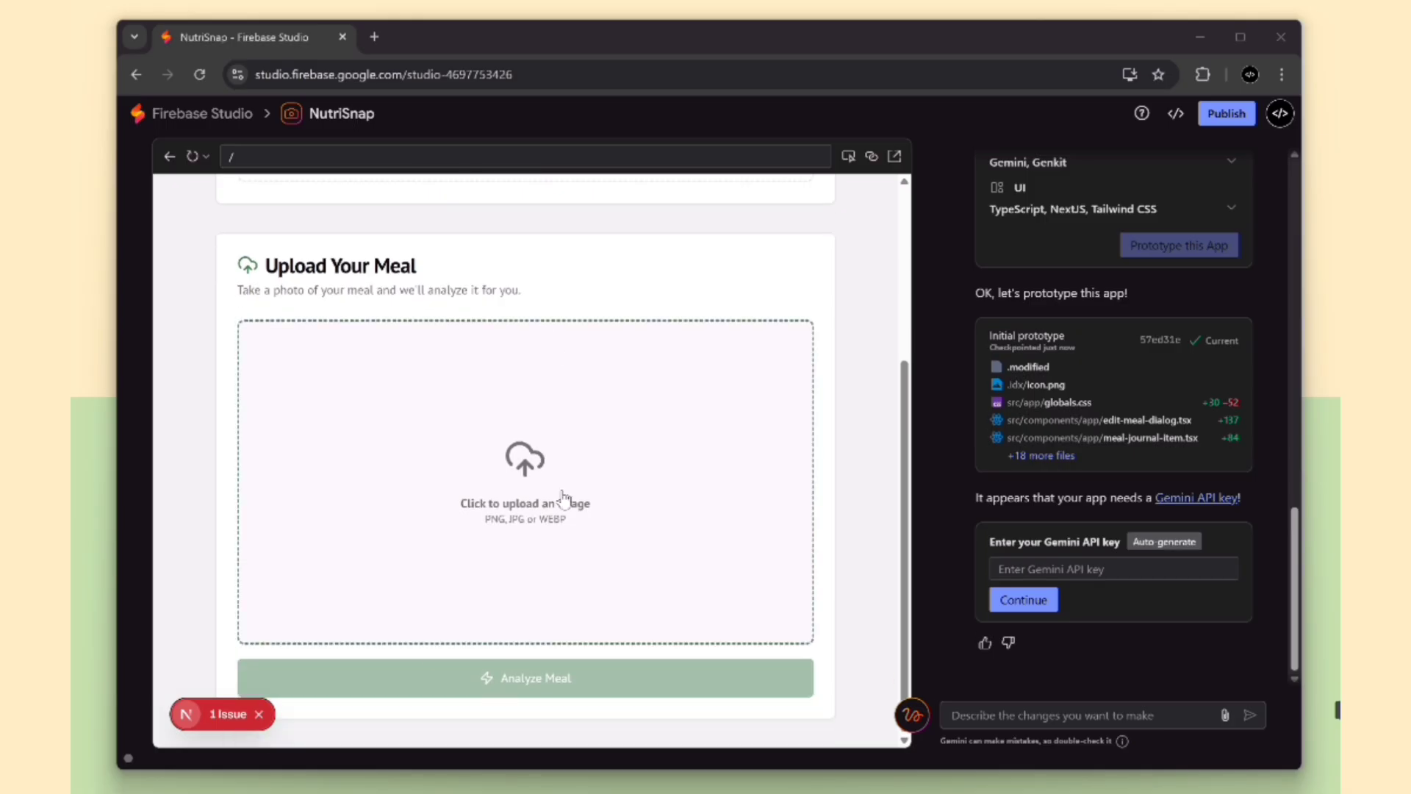
pyautogui.scroll(5, 564, 498)
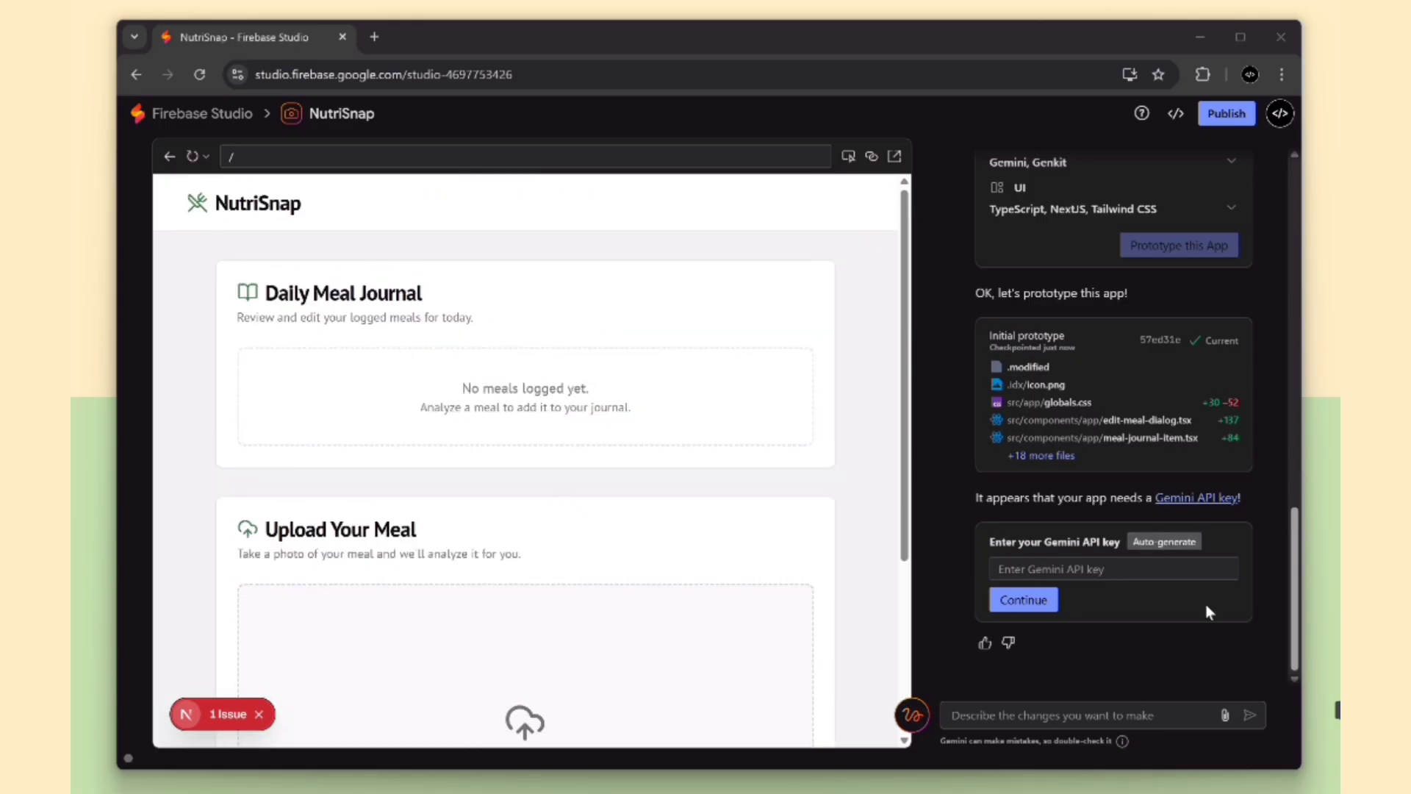
pyautogui.click(1045, 569)
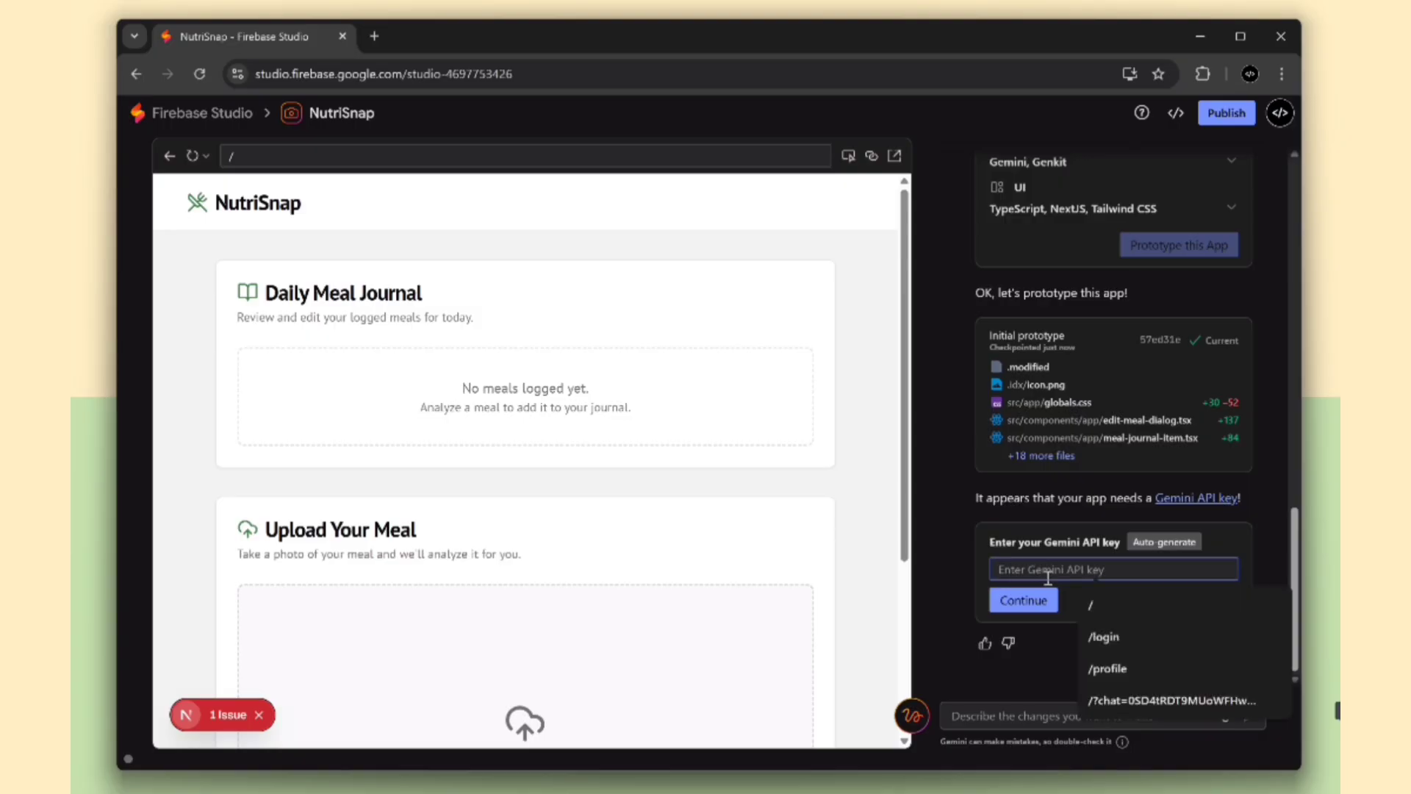
pyautogui.click(1151, 546)
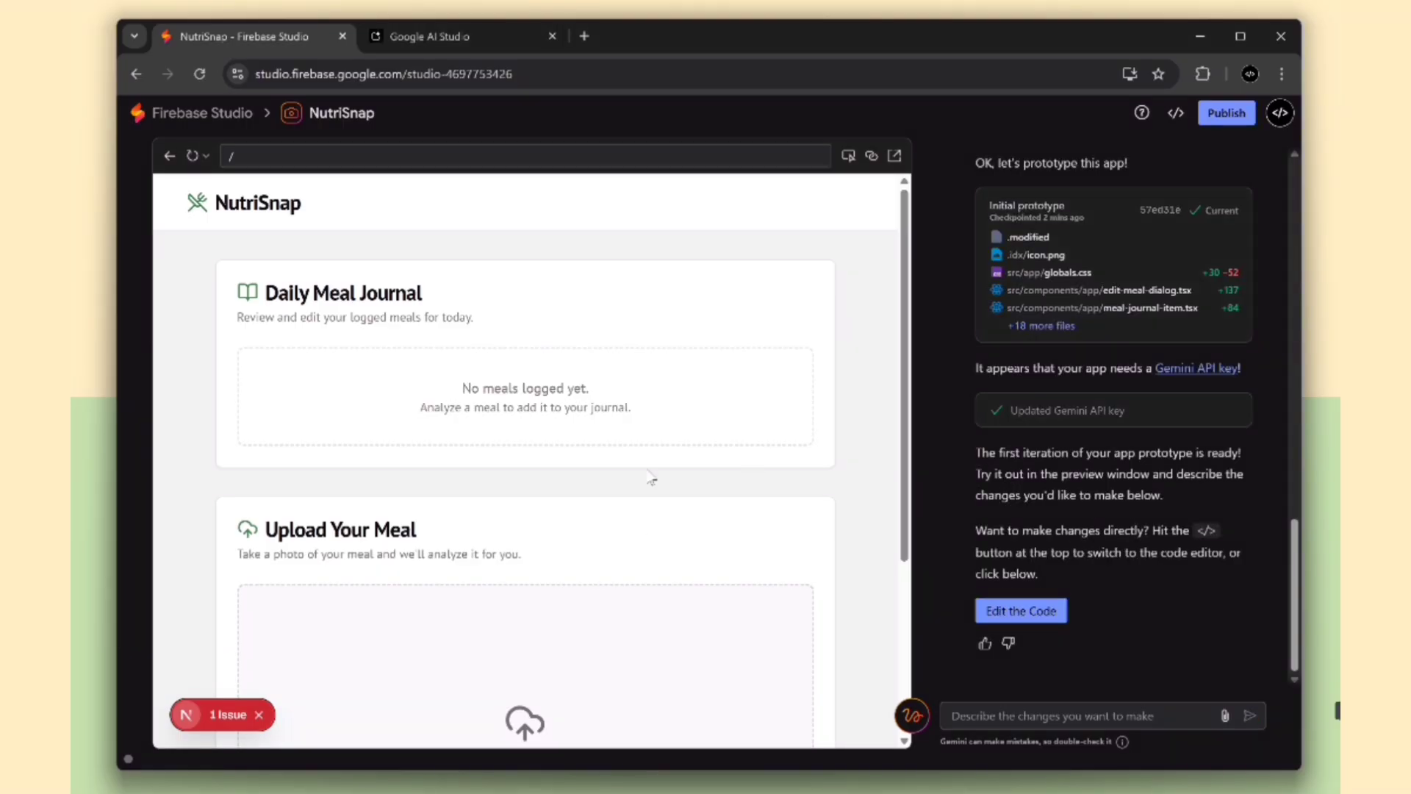
pyautogui.scroll(-5, 803, 259)
pyautogui.scroll(5, 727, 287)
pyautogui.scroll(-2, 526, 400)
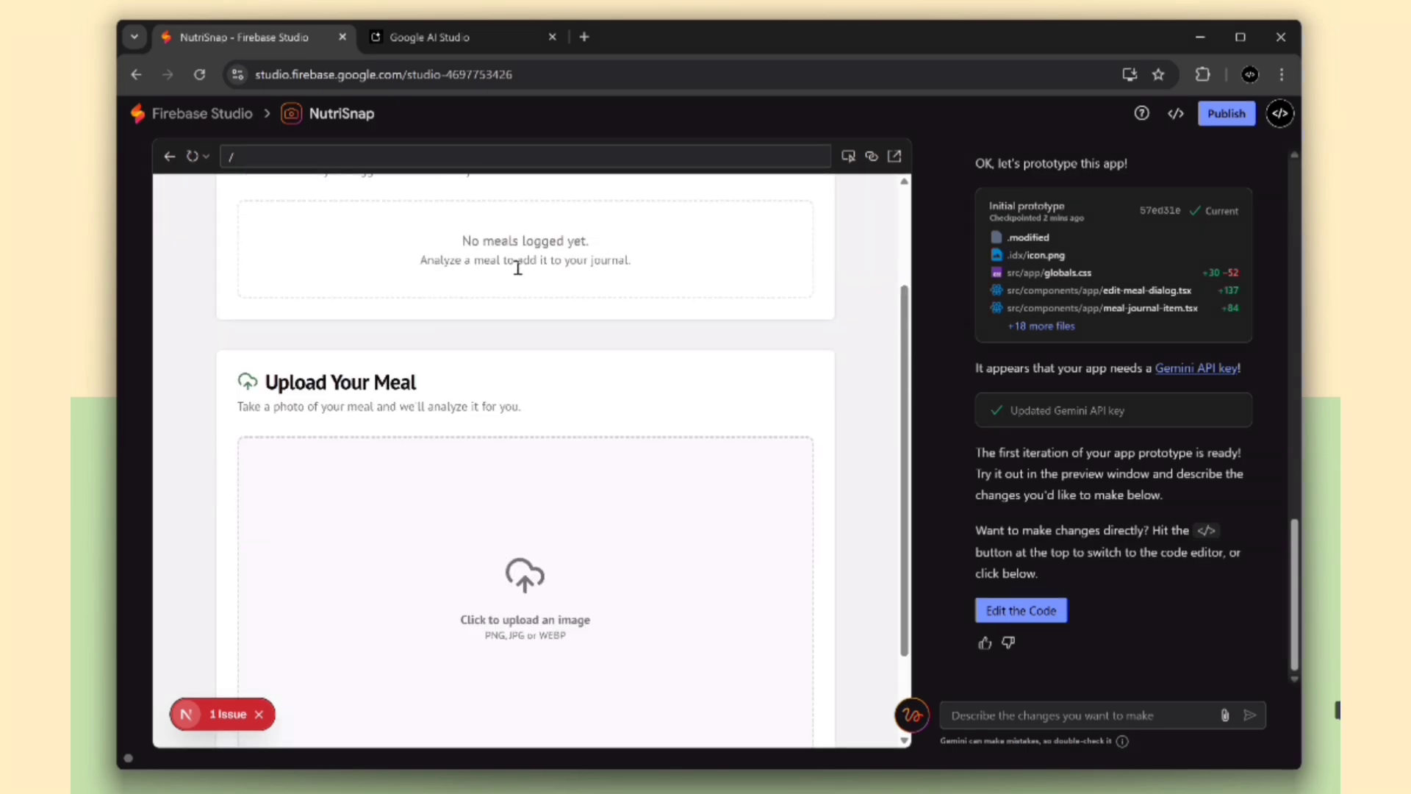
pyautogui.scroll(-2, 517, 267)
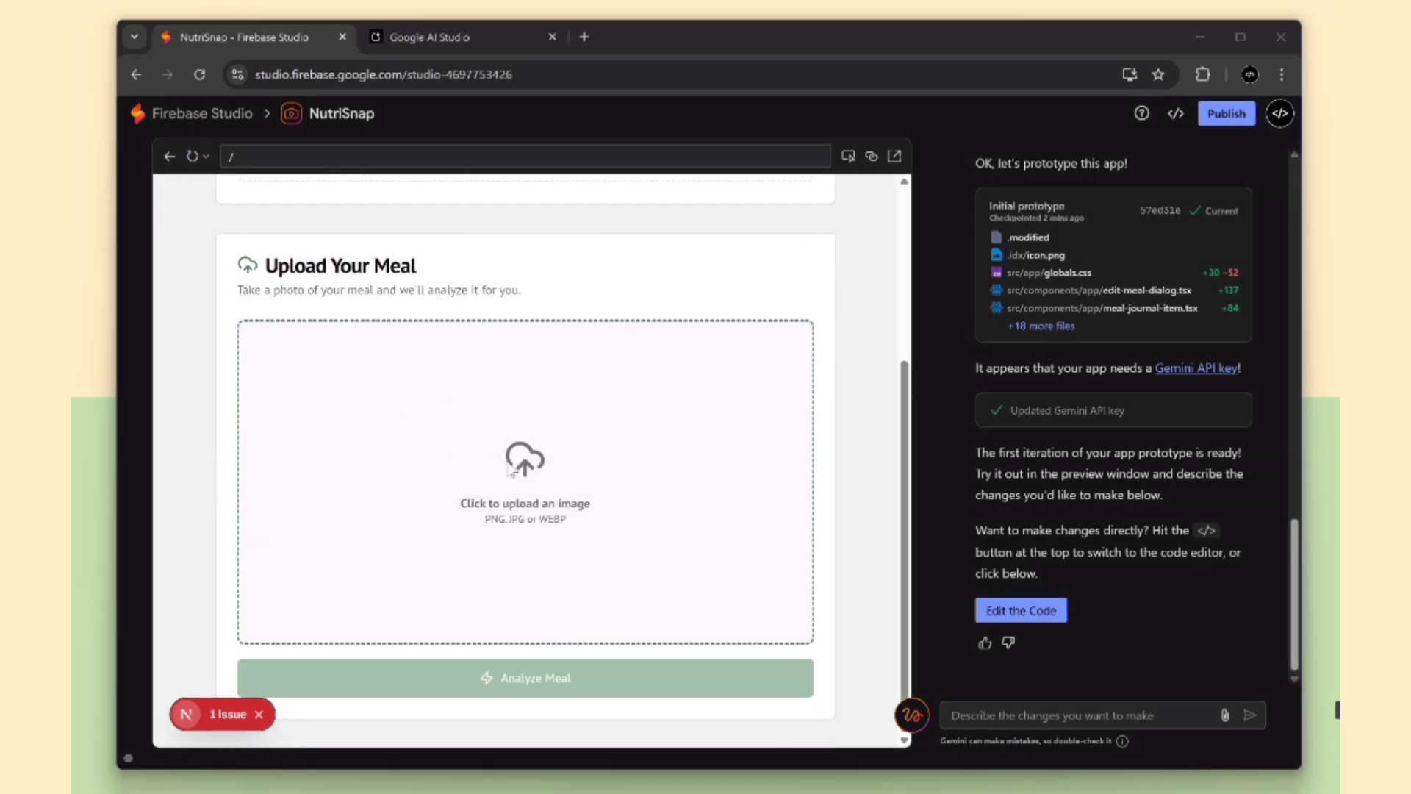
# - Upload the chicken biryani photo into the preview's Upload Your Meal area
pyautogui.click(512, 471)
pyautogui.scroll(-3, 640, 295)
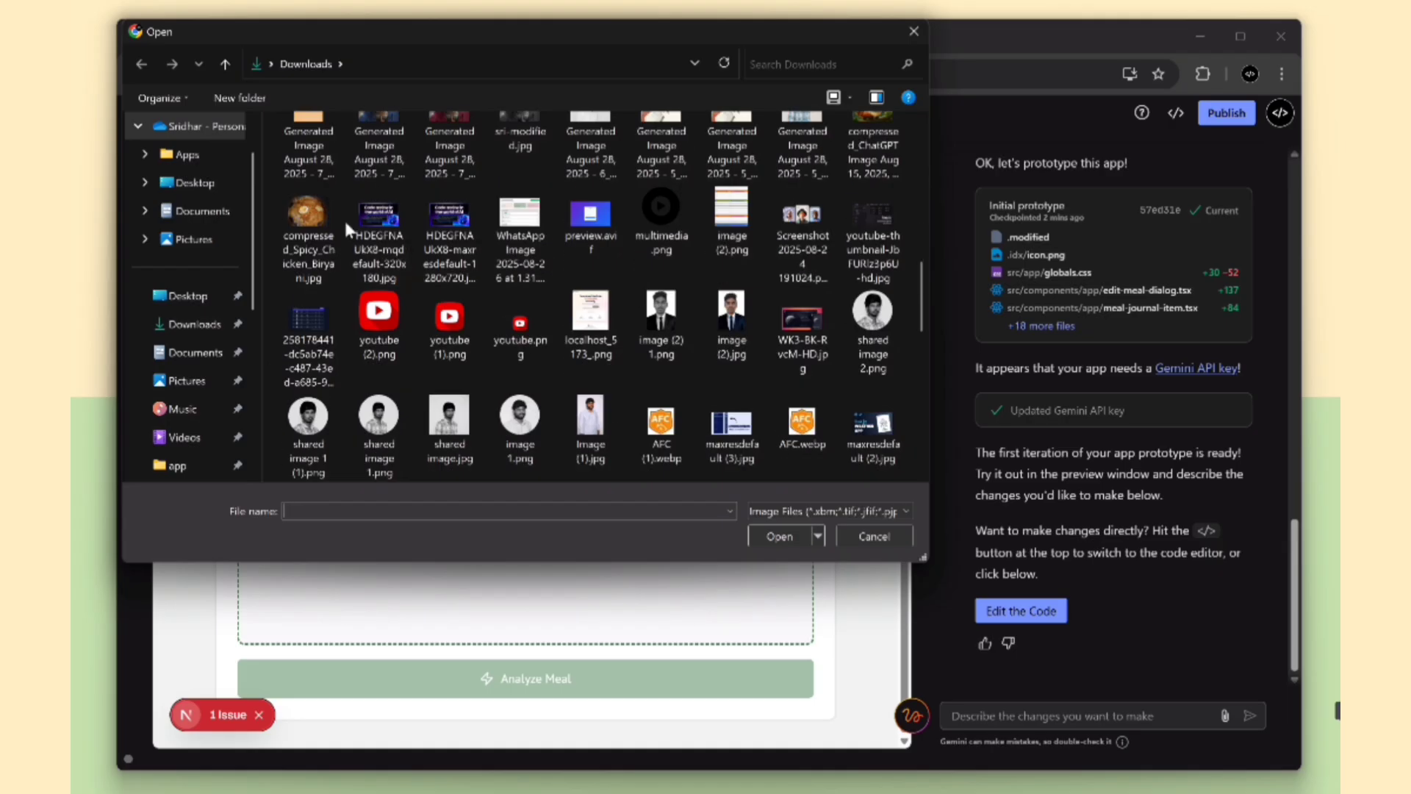
pyautogui.doubleClick(308, 237)
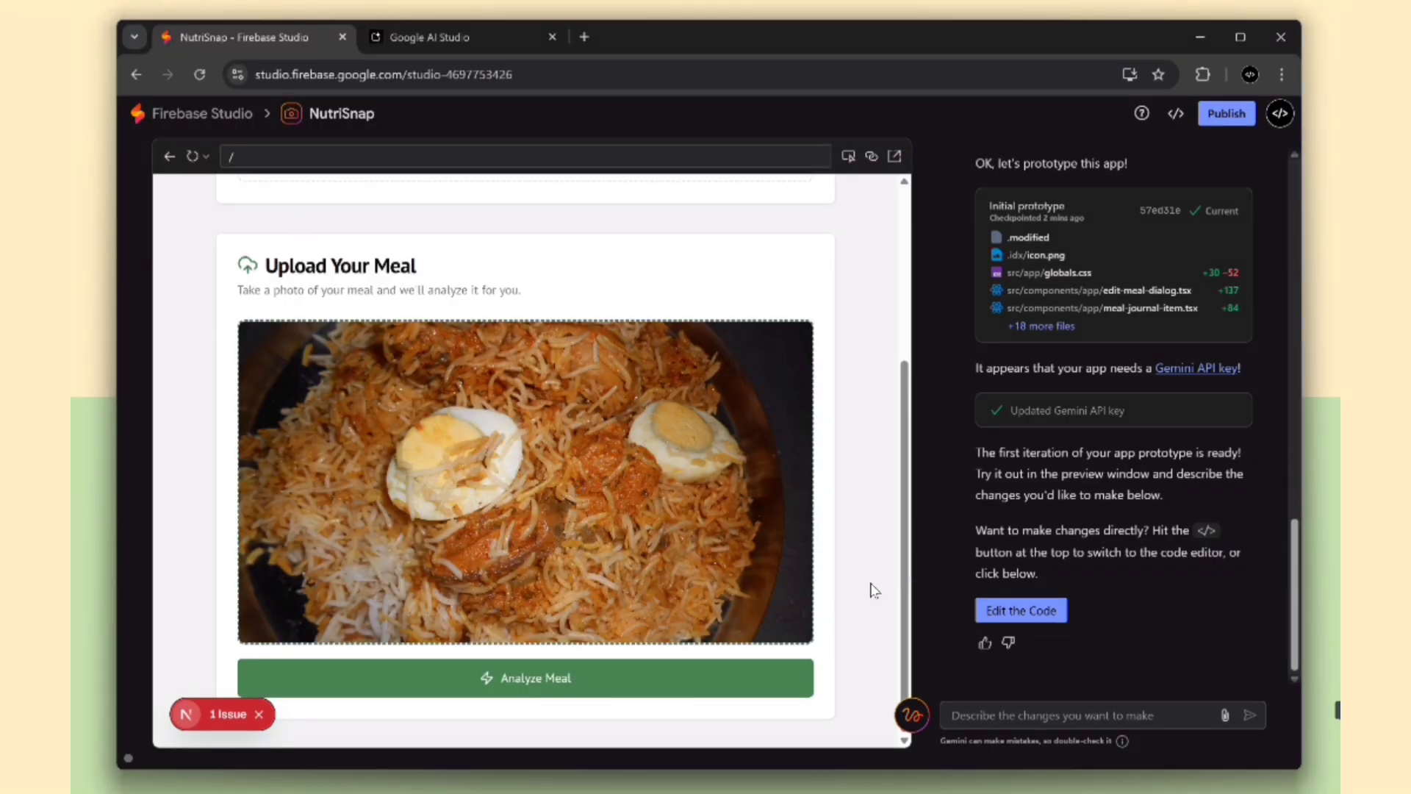
# - Analyse the meal and bring up the second error, 'Card is not defined', in the overlay
pyautogui.click(576, 678)
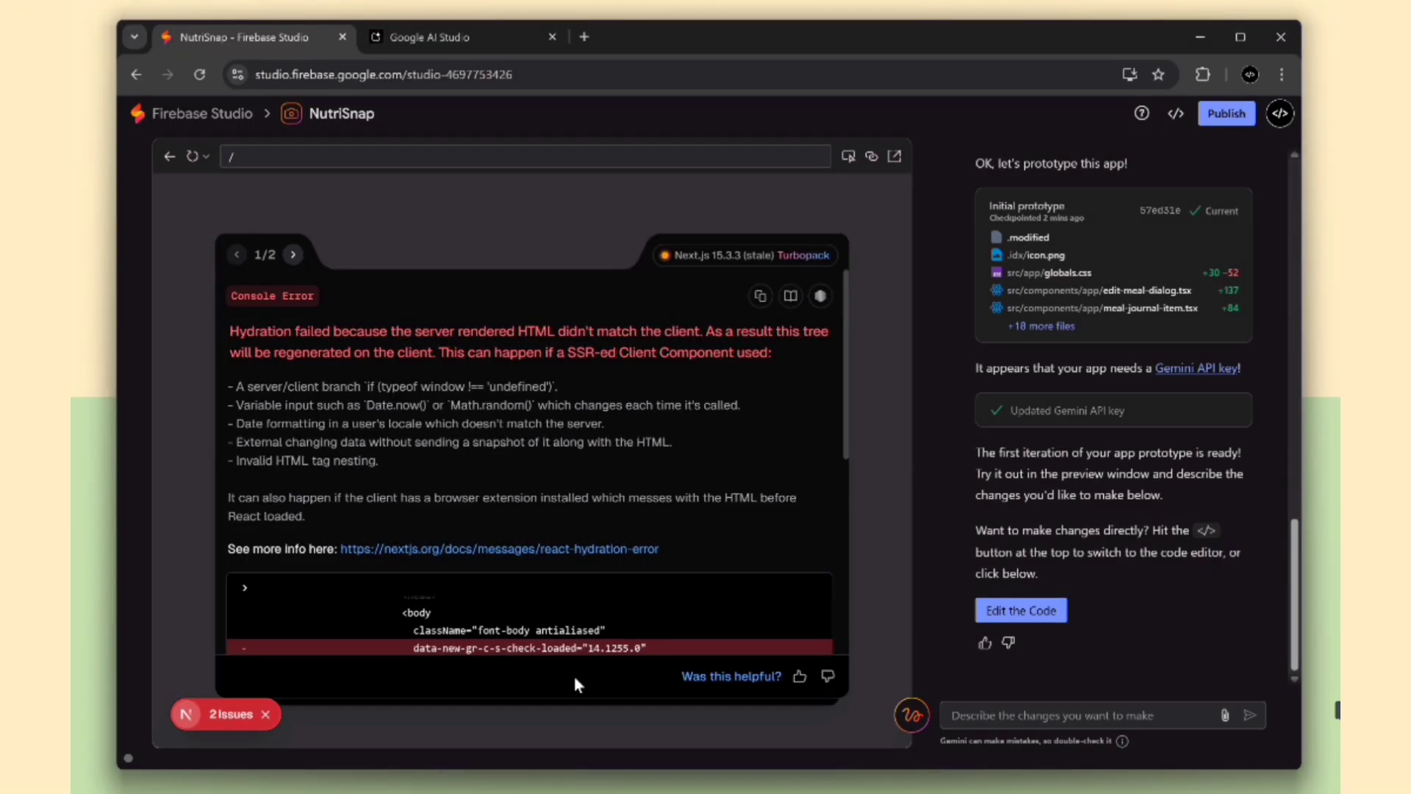
pyautogui.scroll(-1, 579, 658)
pyautogui.scroll(1, 587, 626)
pyautogui.scroll(-3, 588, 627)
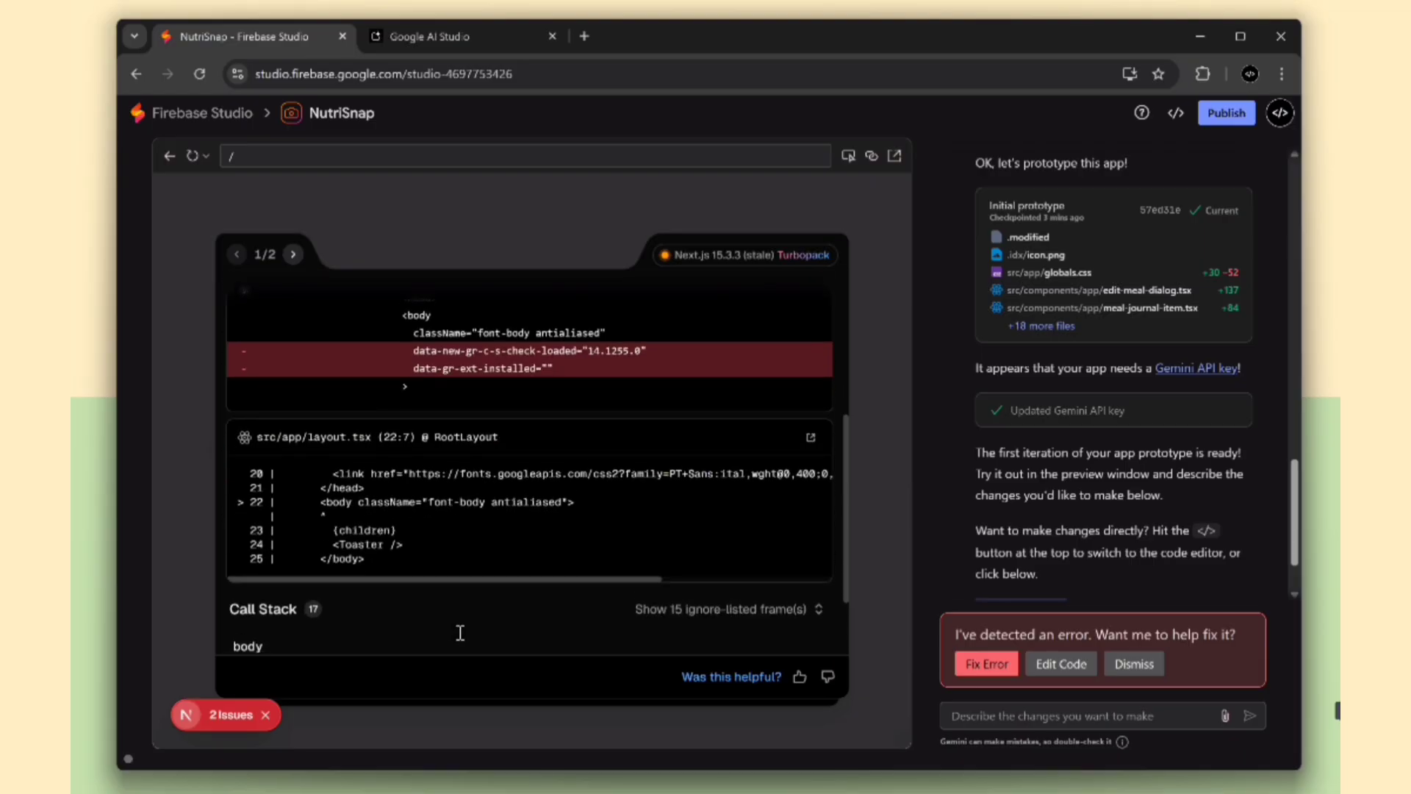
pyautogui.scroll(-2, 459, 632)
pyautogui.click(293, 254)
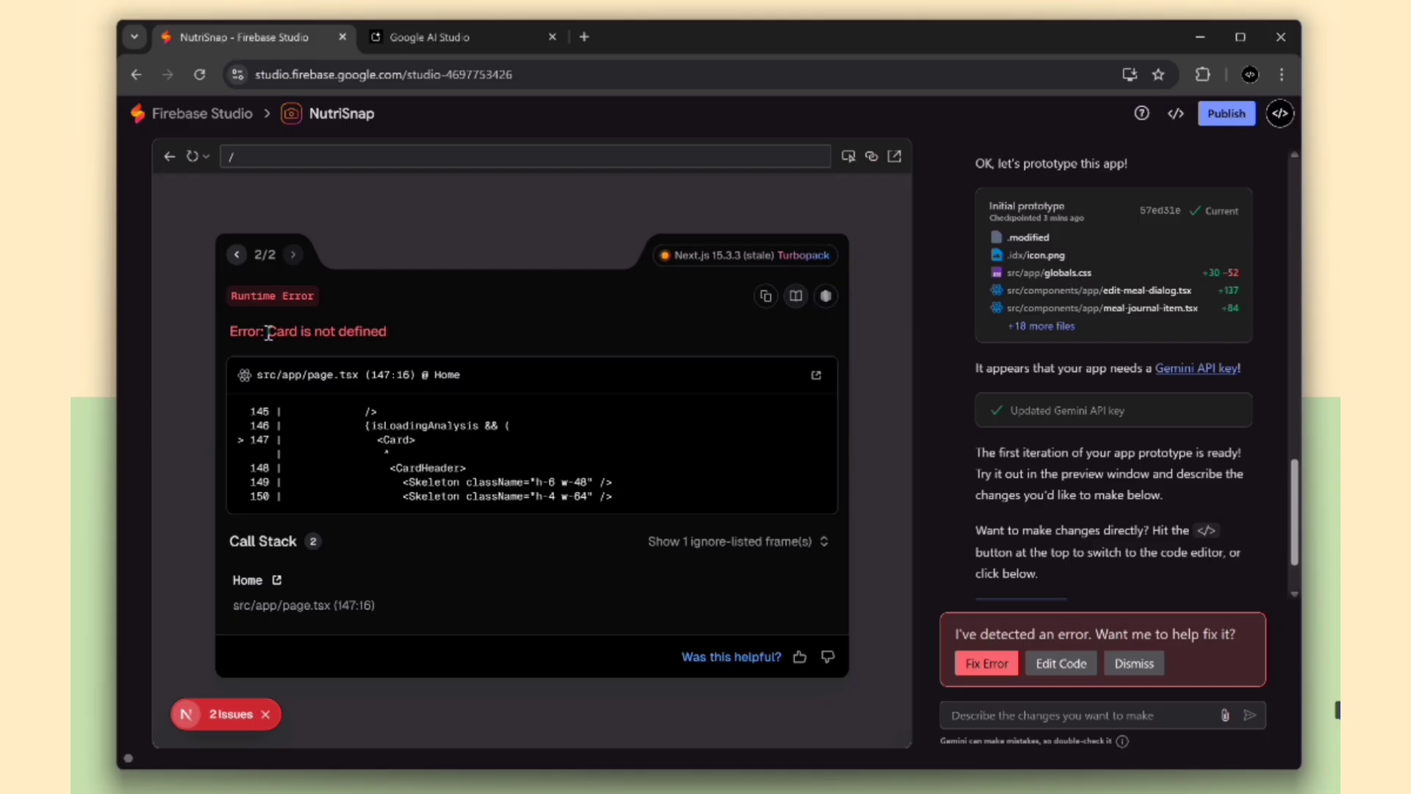
pyautogui.moveTo(266, 332); pyautogui.dragTo(431, 332)
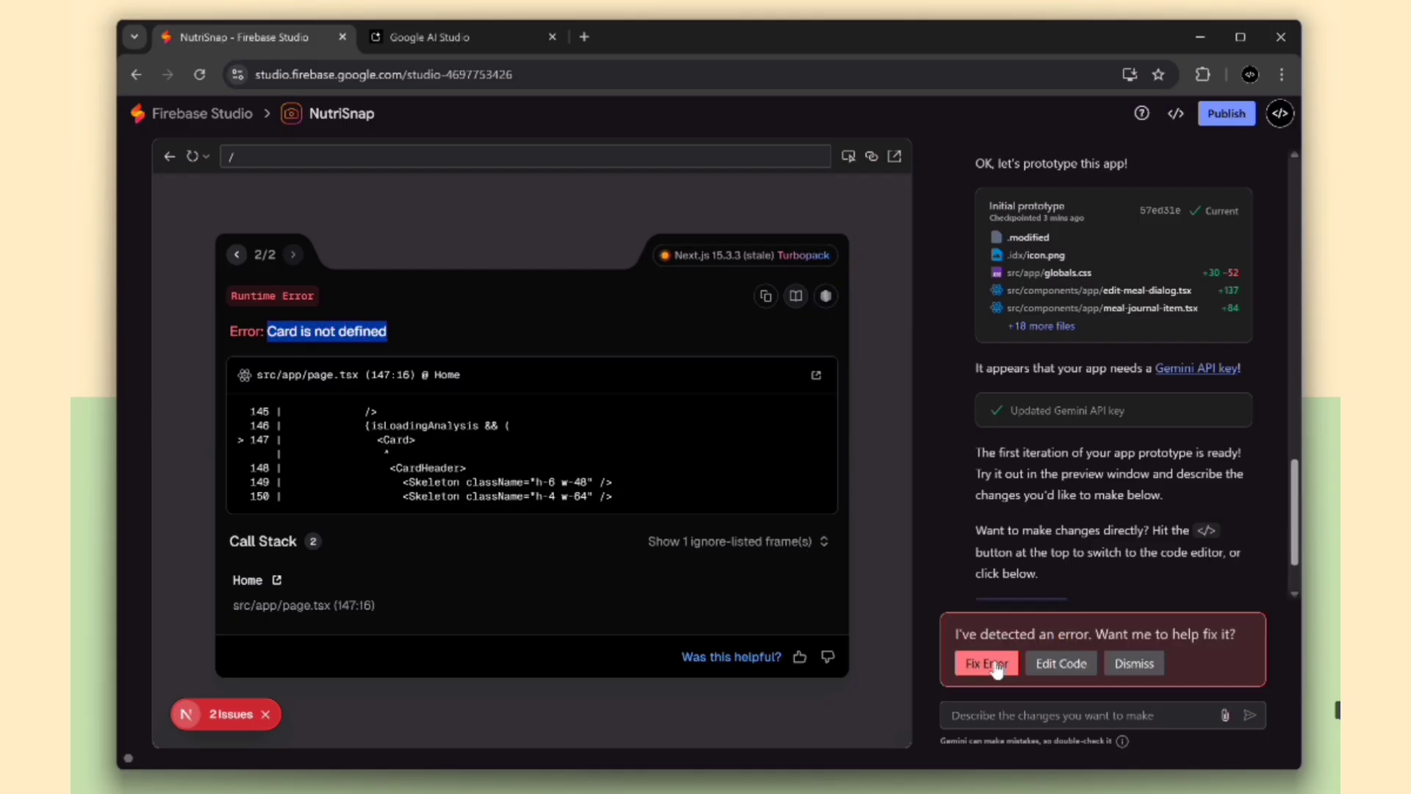
# - Have the AI fix the error, then upload the biryani photo again in the repaired preview
pyautogui.click(986, 663)
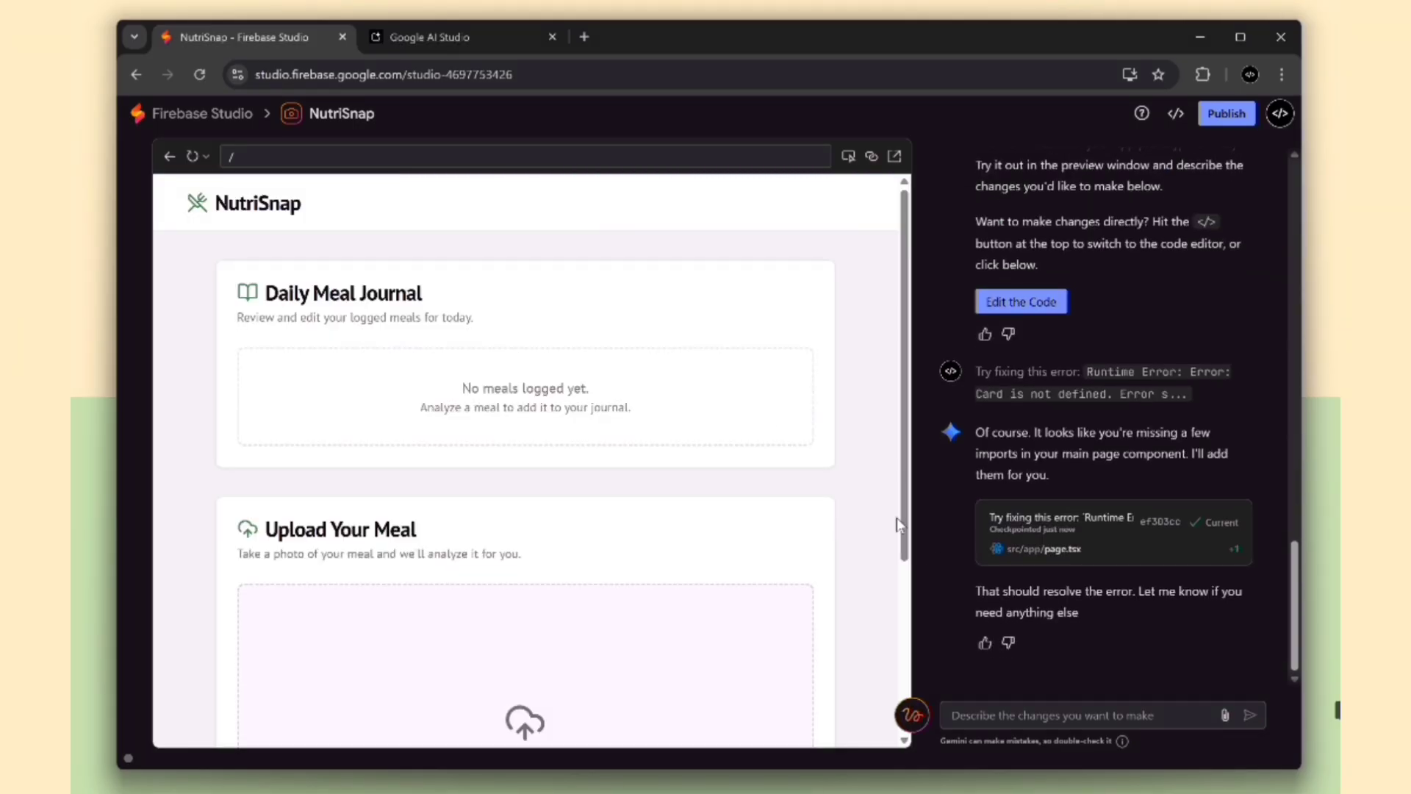
pyautogui.scroll(-3, 715, 537)
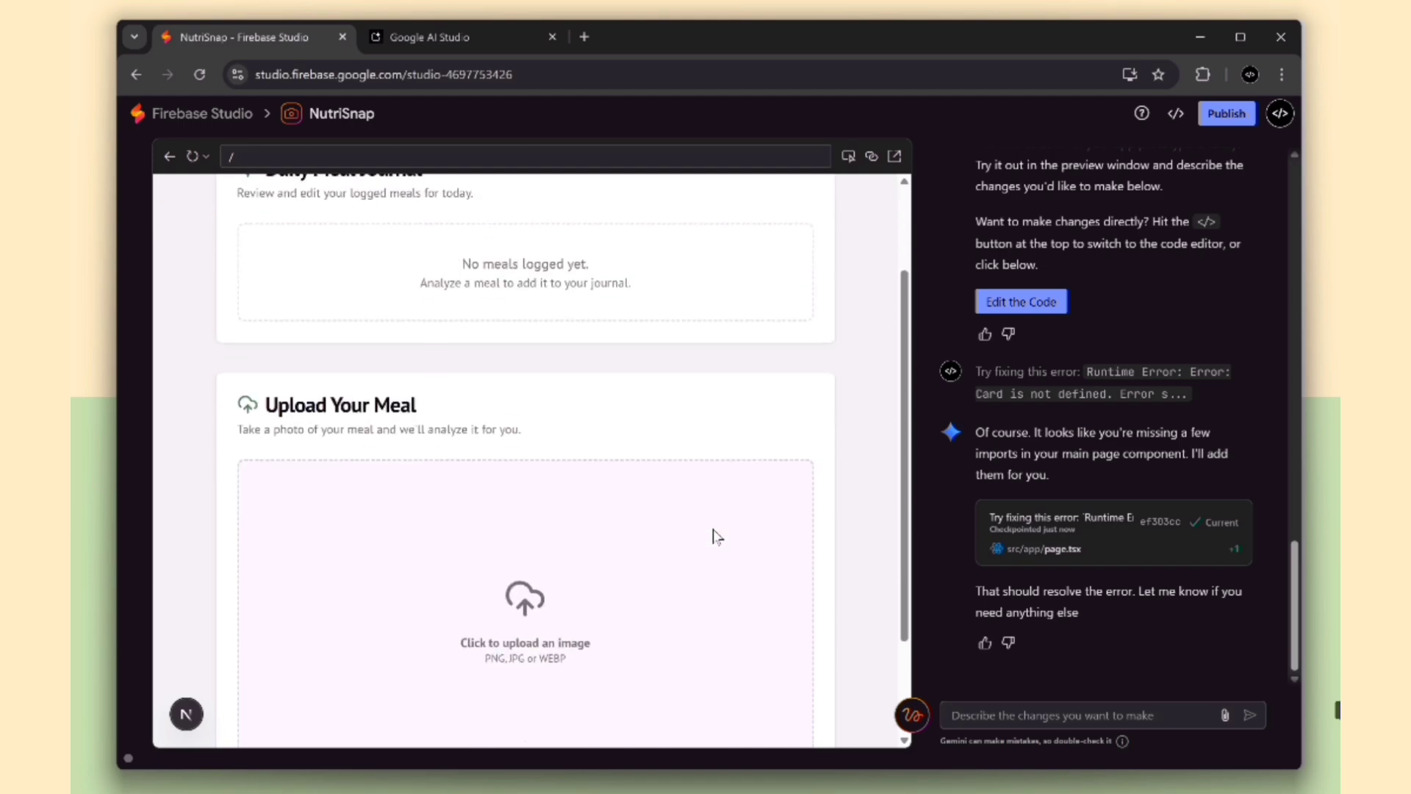
pyautogui.scroll(-3, 714, 536)
pyautogui.click(576, 504)
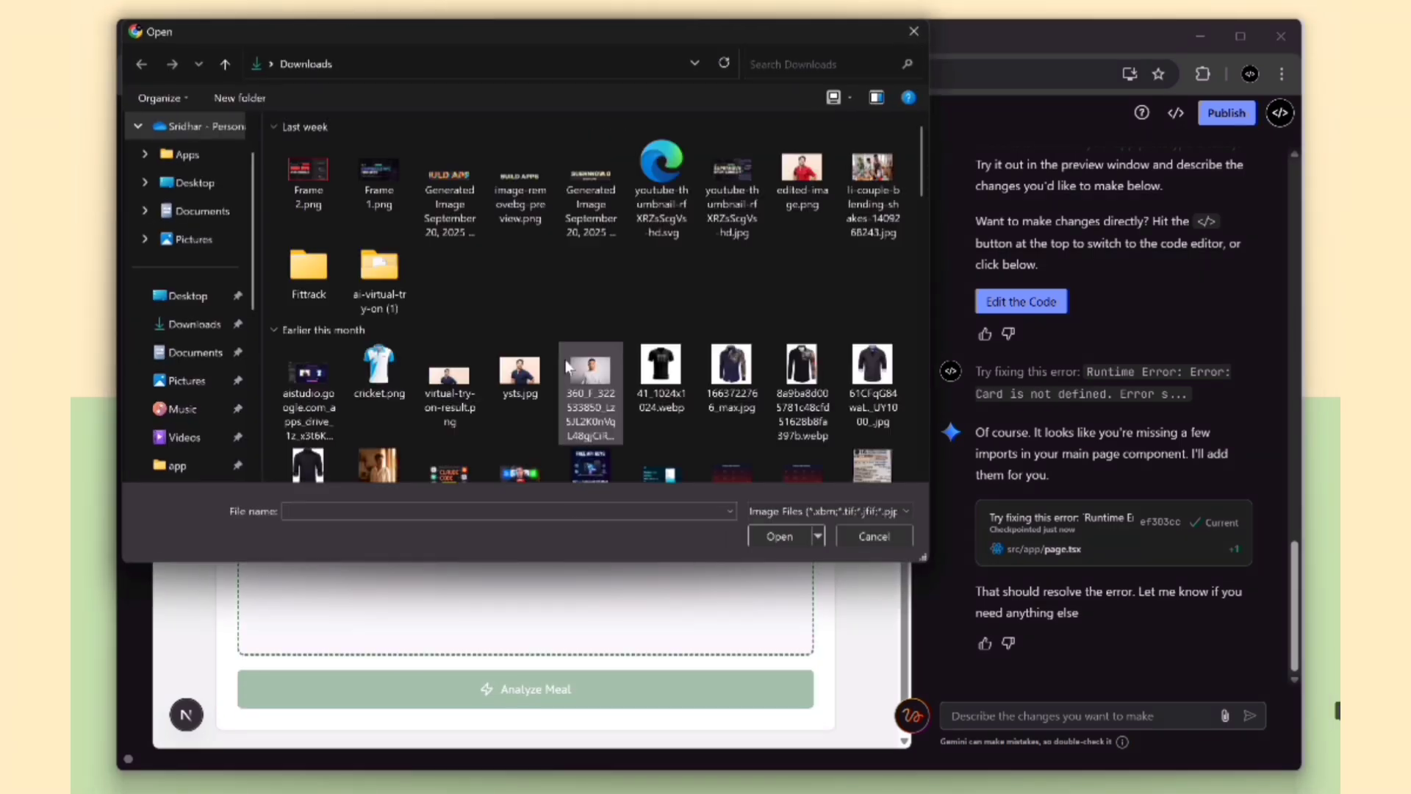
pyautogui.scroll(-3, 537, 359)
pyautogui.scroll(-3, 537, 358)
pyautogui.doubleClick(310, 419)
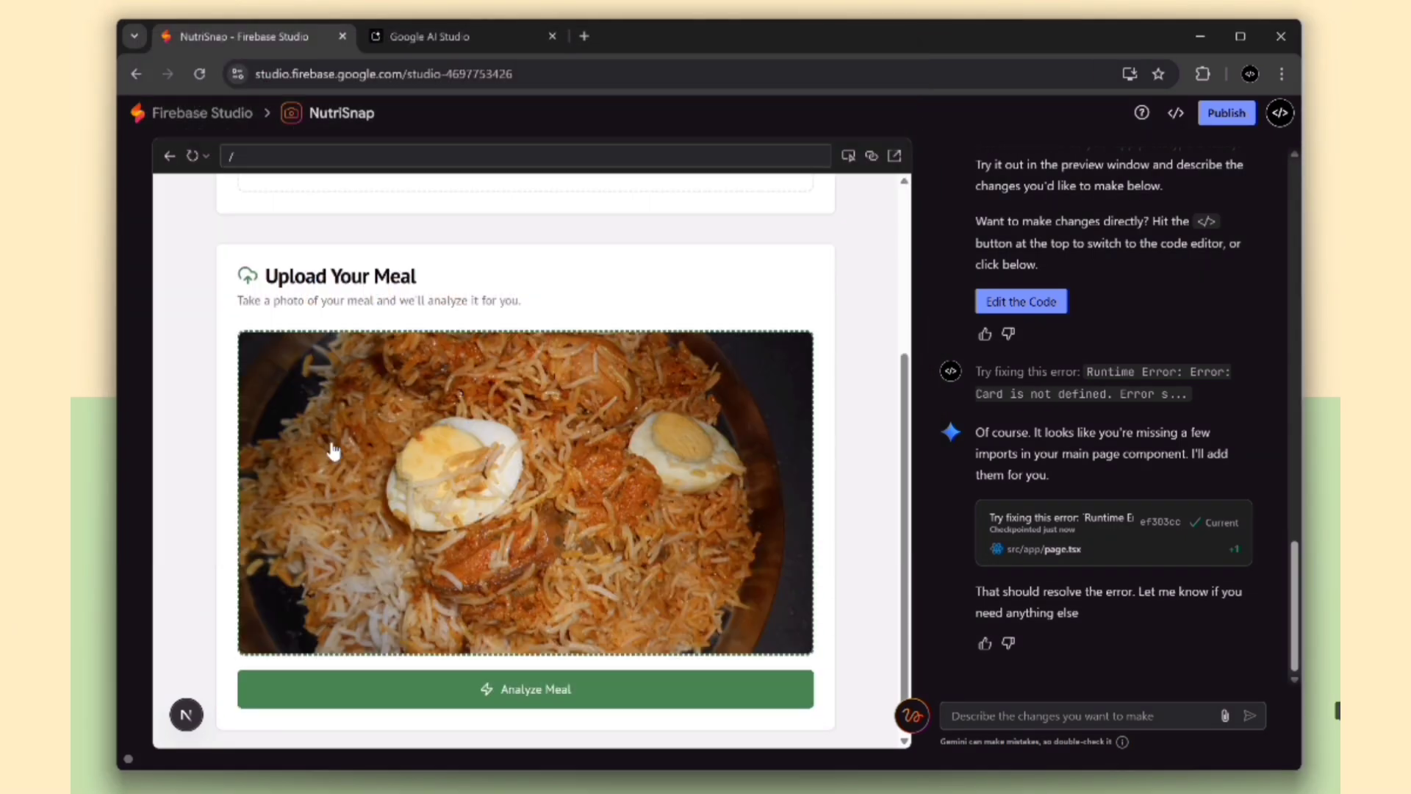
pyautogui.click(533, 678)
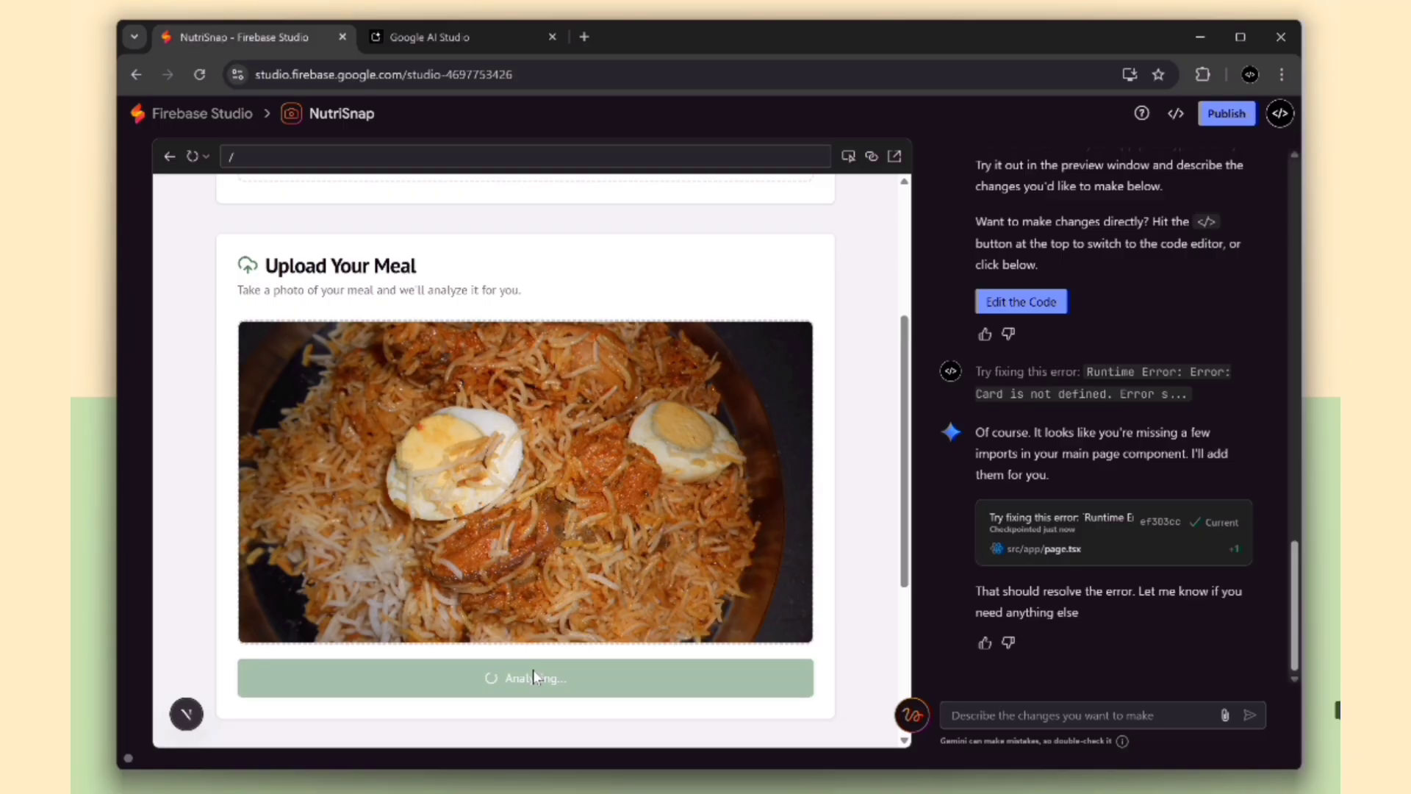
pyautogui.scroll(-3, 533, 677)
pyautogui.scroll(-2, 532, 677)
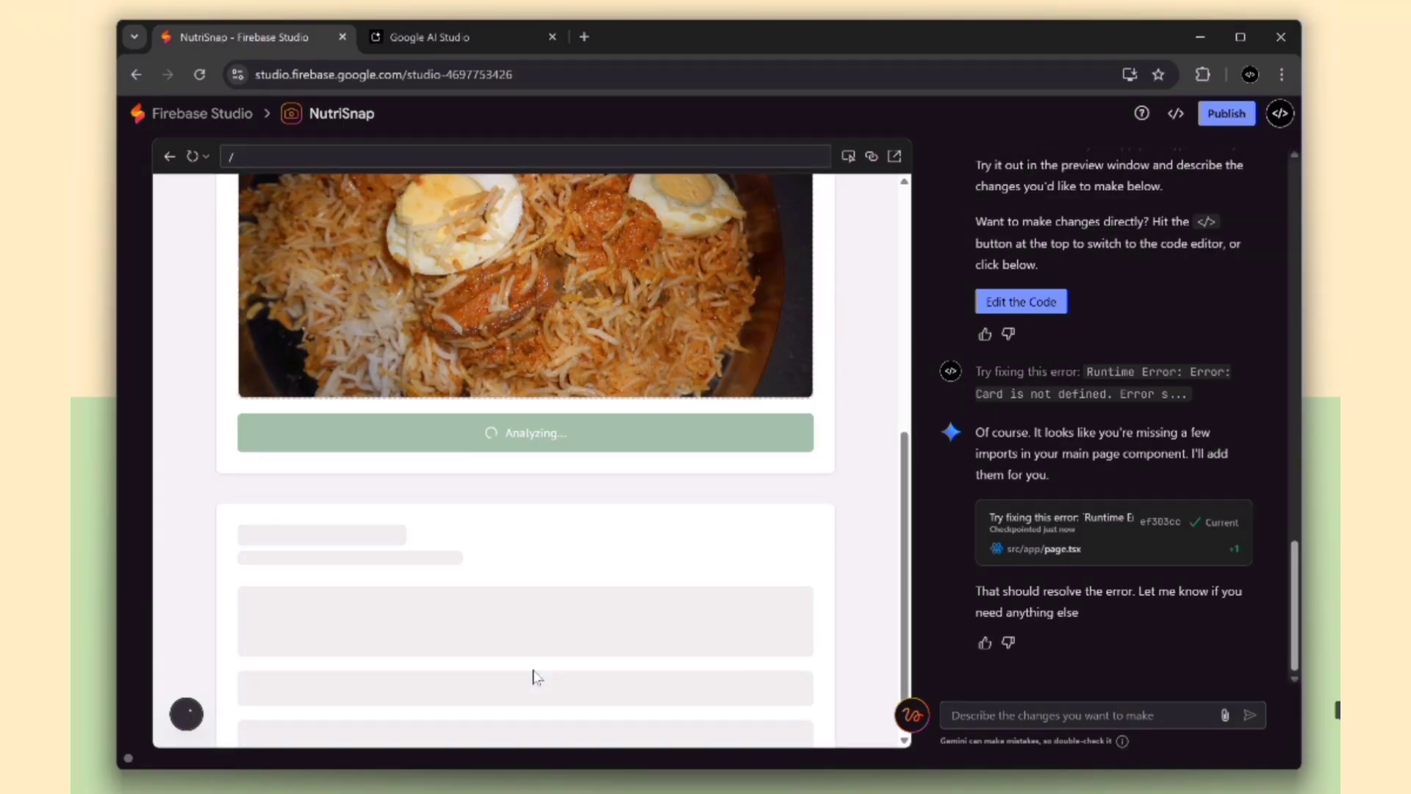
pyautogui.scroll(-2, 532, 678)
pyautogui.scroll(-2, 532, 677)
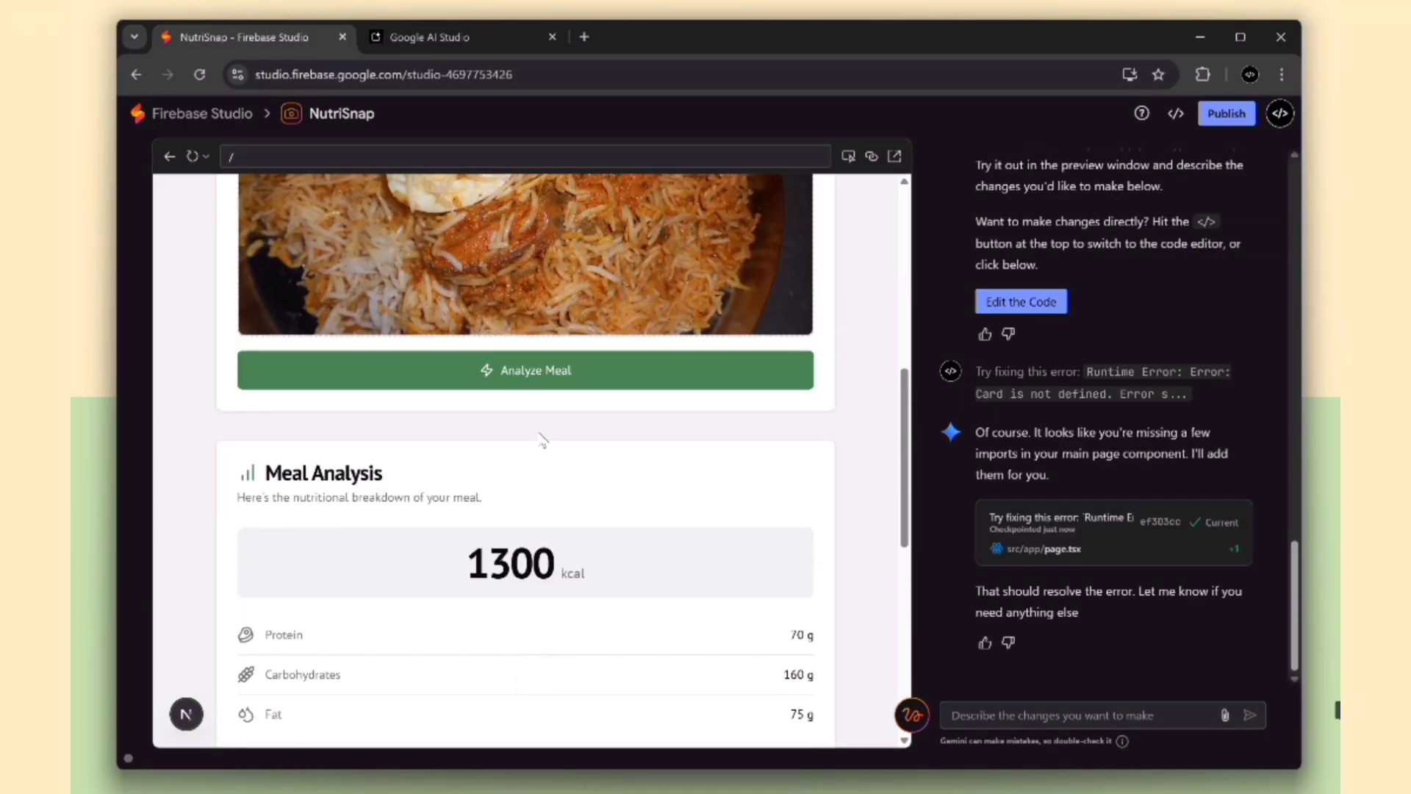
pyautogui.scroll(-2, 541, 442)
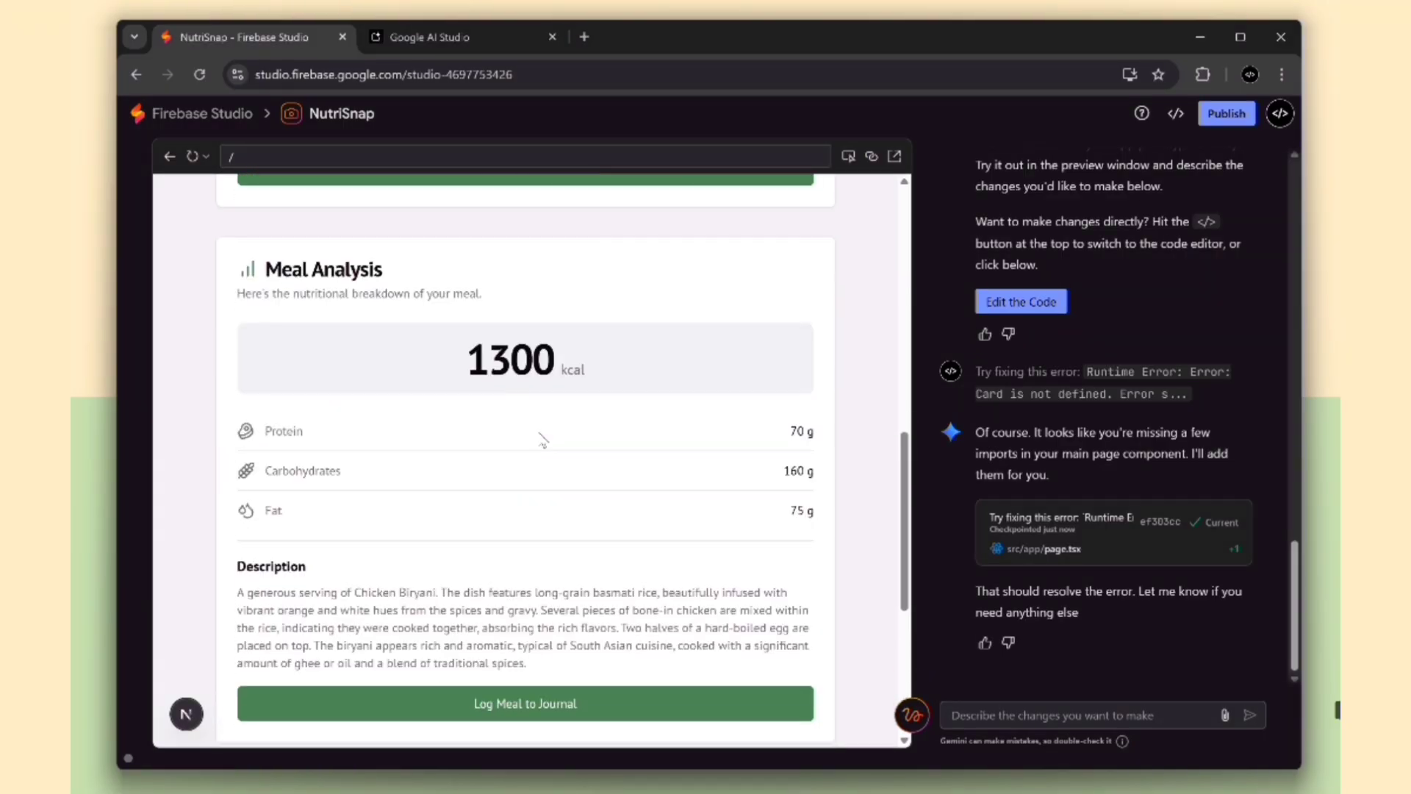
pyautogui.doubleClick(268, 268)
pyautogui.click(404, 276)
pyautogui.scroll(-1, 459, 344)
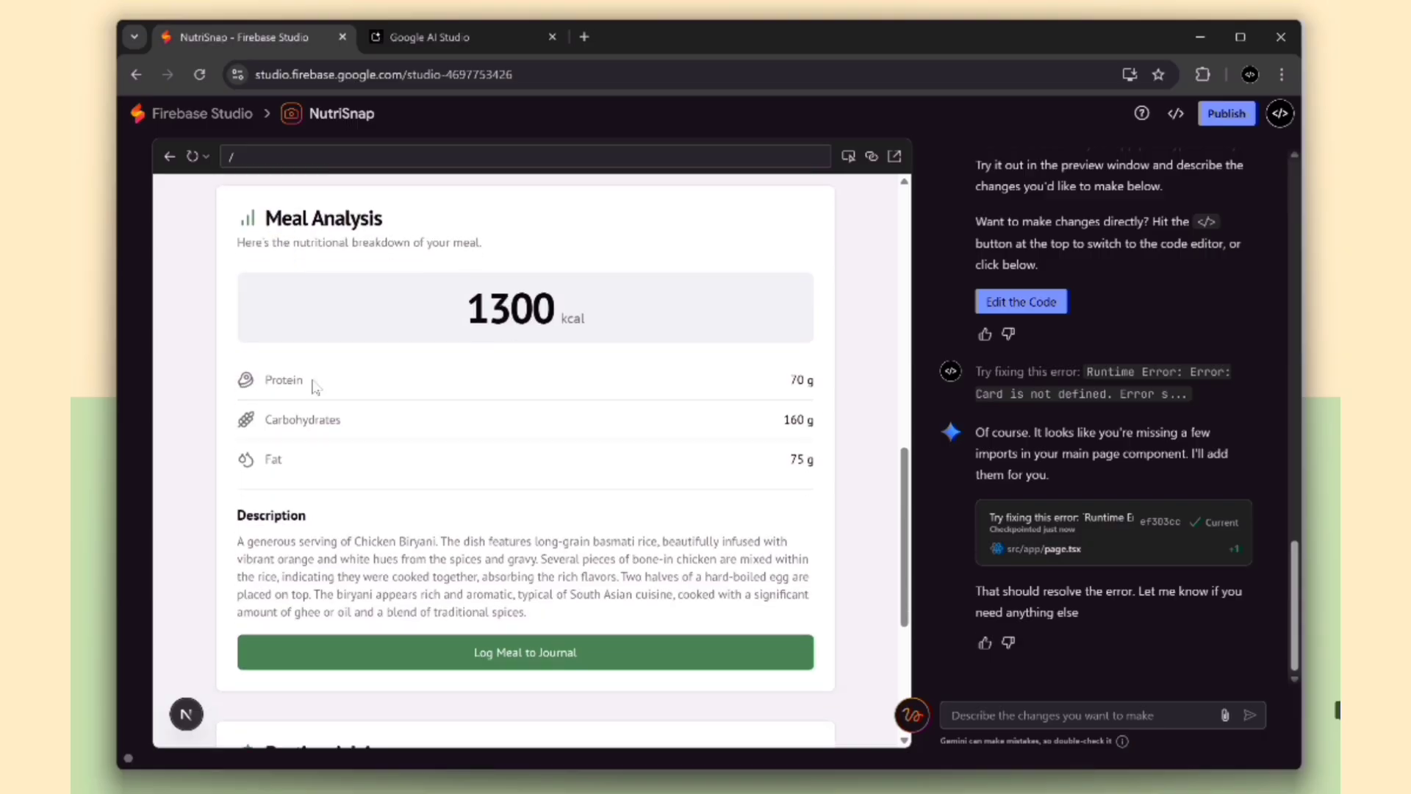
pyautogui.moveTo(787, 381)
pyautogui.mouseDown()
pyautogui.moveTo(825, 392)
pyautogui.moveTo(843, 421)
pyautogui.mouseUp()
pyautogui.click(406, 432)
pyautogui.moveTo(787, 460); pyautogui.dragTo(841, 465)
pyautogui.moveTo(237, 551); pyautogui.dragTo(438, 541)
pyautogui.moveTo(590, 540)
pyautogui.mouseDown()
pyautogui.moveTo(662, 543)
pyautogui.moveTo(795, 579)
pyautogui.mouseUp()
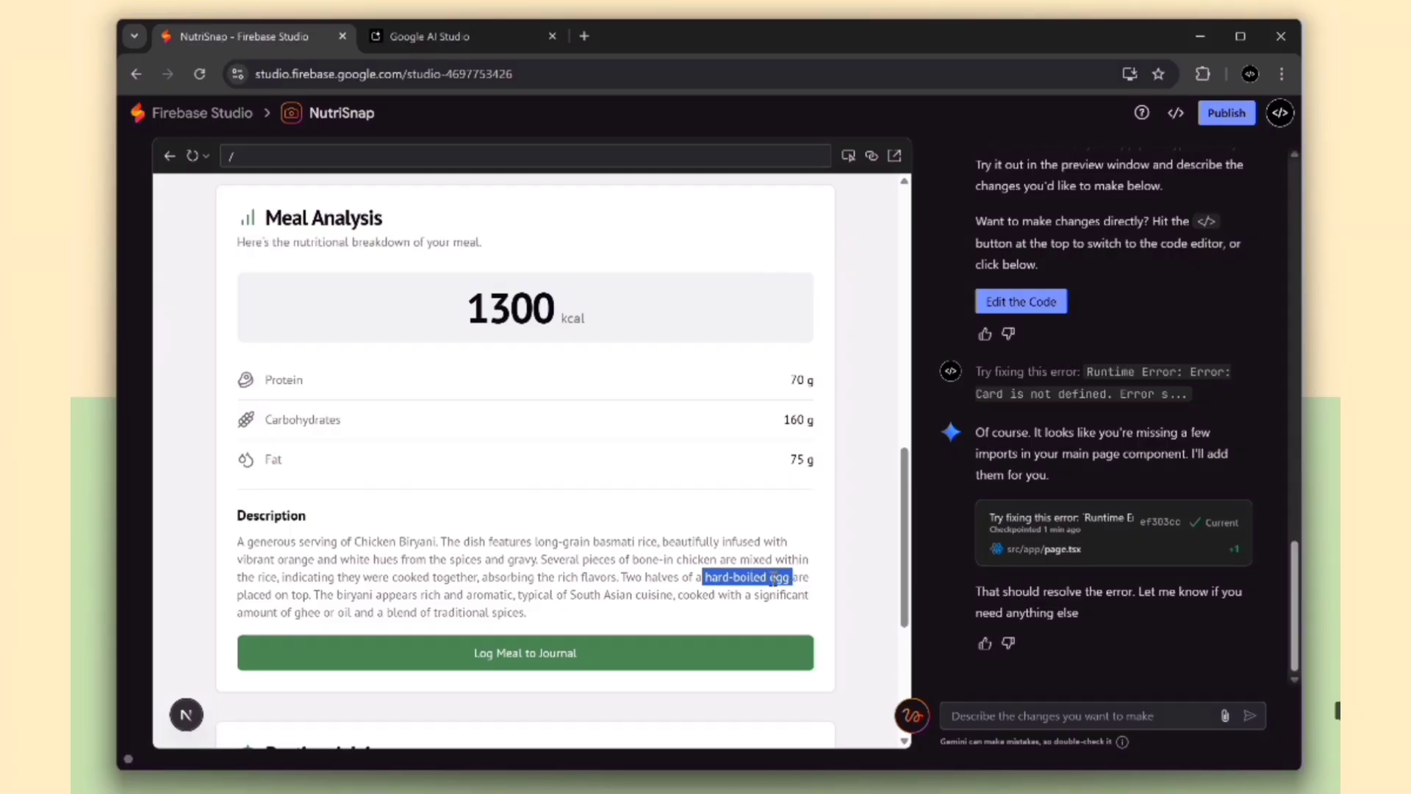
pyautogui.scroll(5, 524, 496)
pyautogui.scroll(4, 524, 497)
pyautogui.scroll(-5, 520, 600)
pyautogui.scroll(-3, 496, 551)
pyautogui.scroll(8, 459, 520)
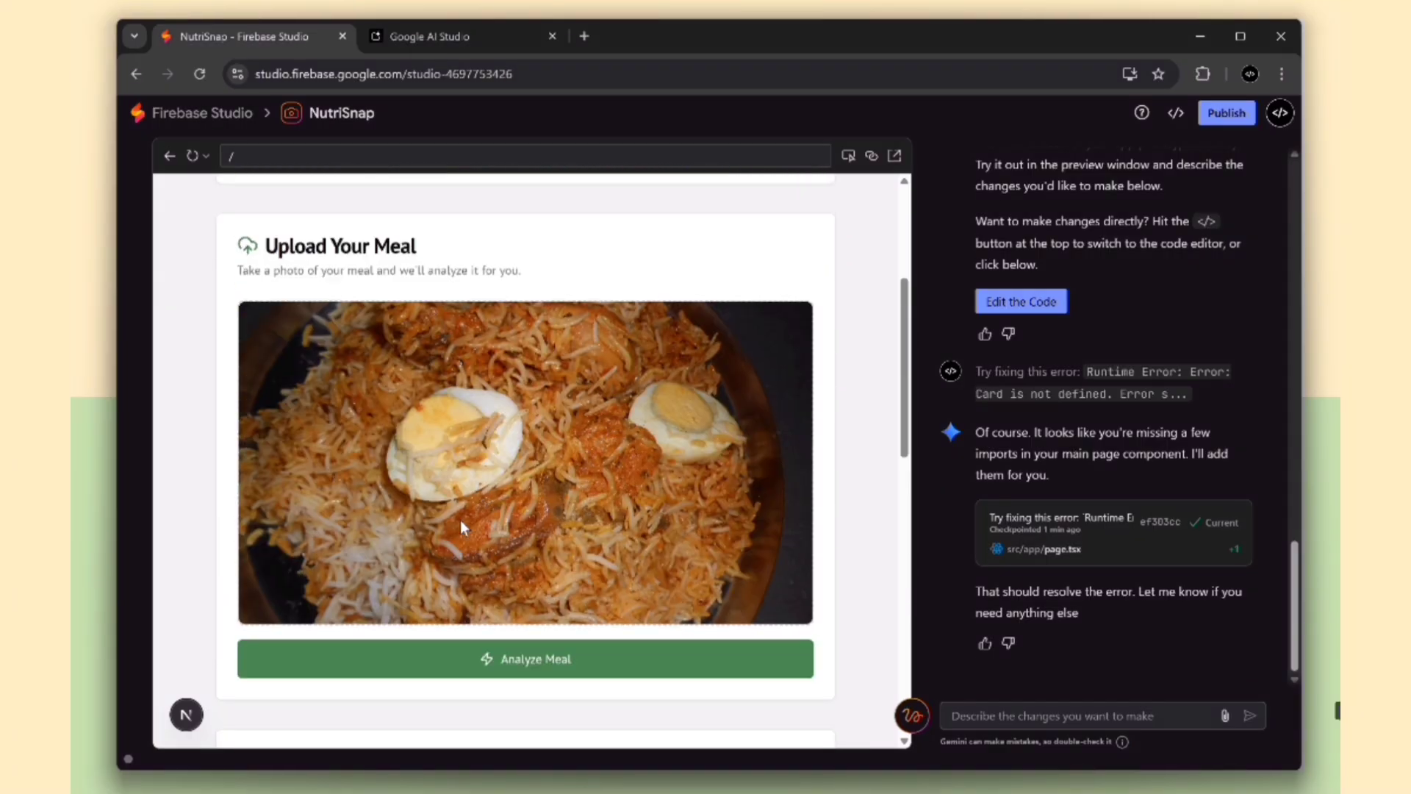
pyautogui.scroll(4, 461, 518)
pyautogui.scroll(-5, 474, 408)
pyautogui.scroll(-5, 474, 408)
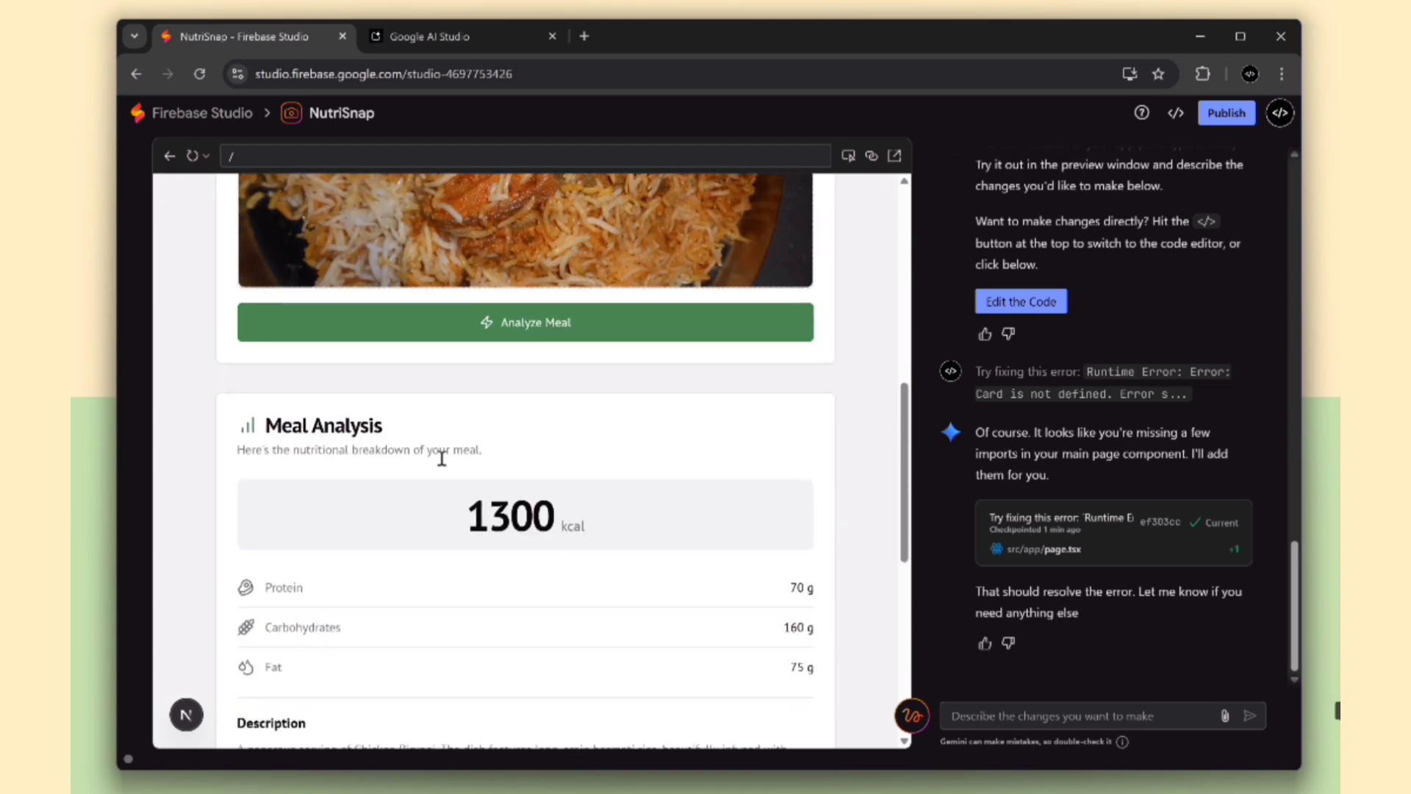
pyautogui.scroll(-2, 517, 489)
pyautogui.scroll(-3, 517, 488)
pyautogui.scroll(-3, 518, 488)
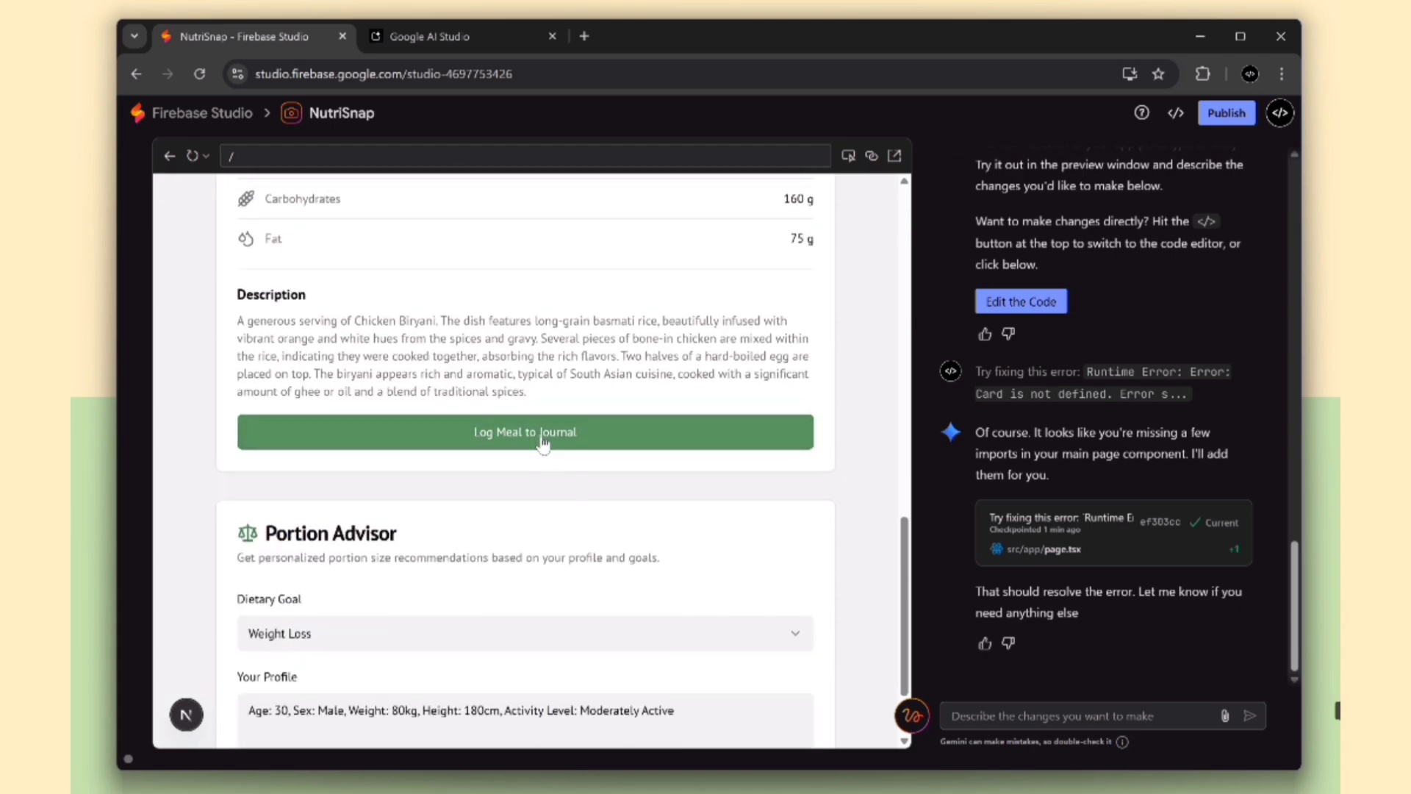
# - Log the Chicken Biryani meal to the journal and expand then collapse its entry
pyautogui.click(530, 438)
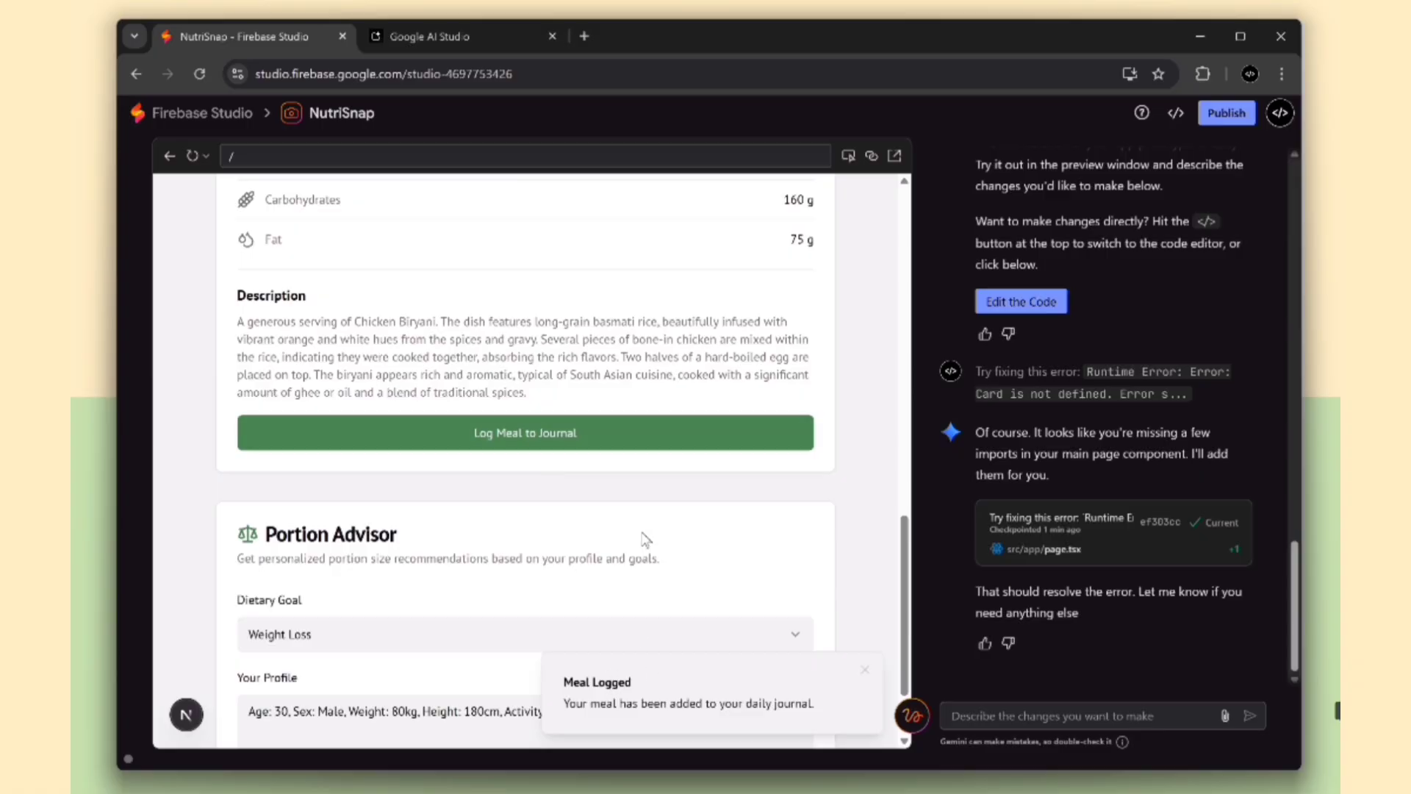
pyautogui.scroll(10, 644, 538)
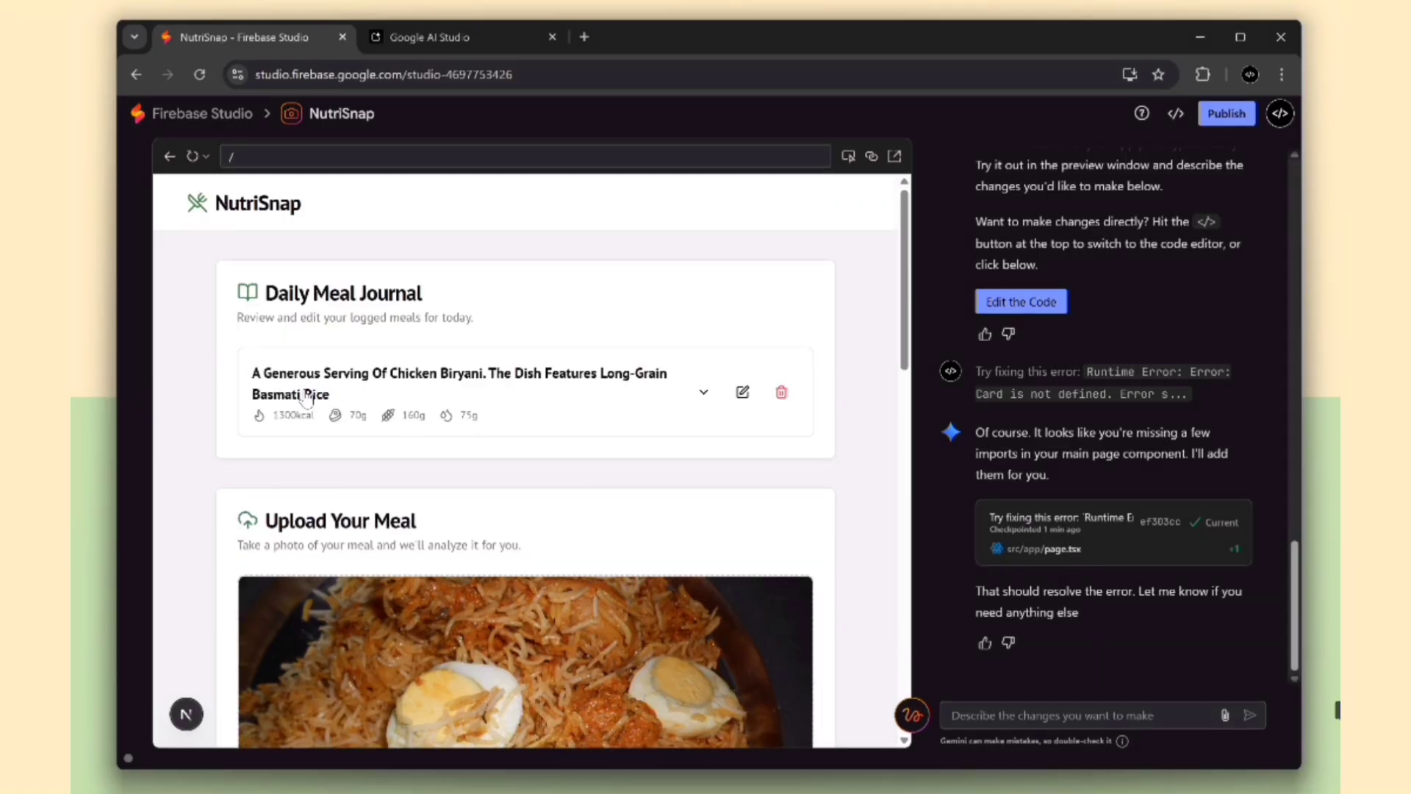
pyautogui.click(704, 394)
pyautogui.click(702, 397)
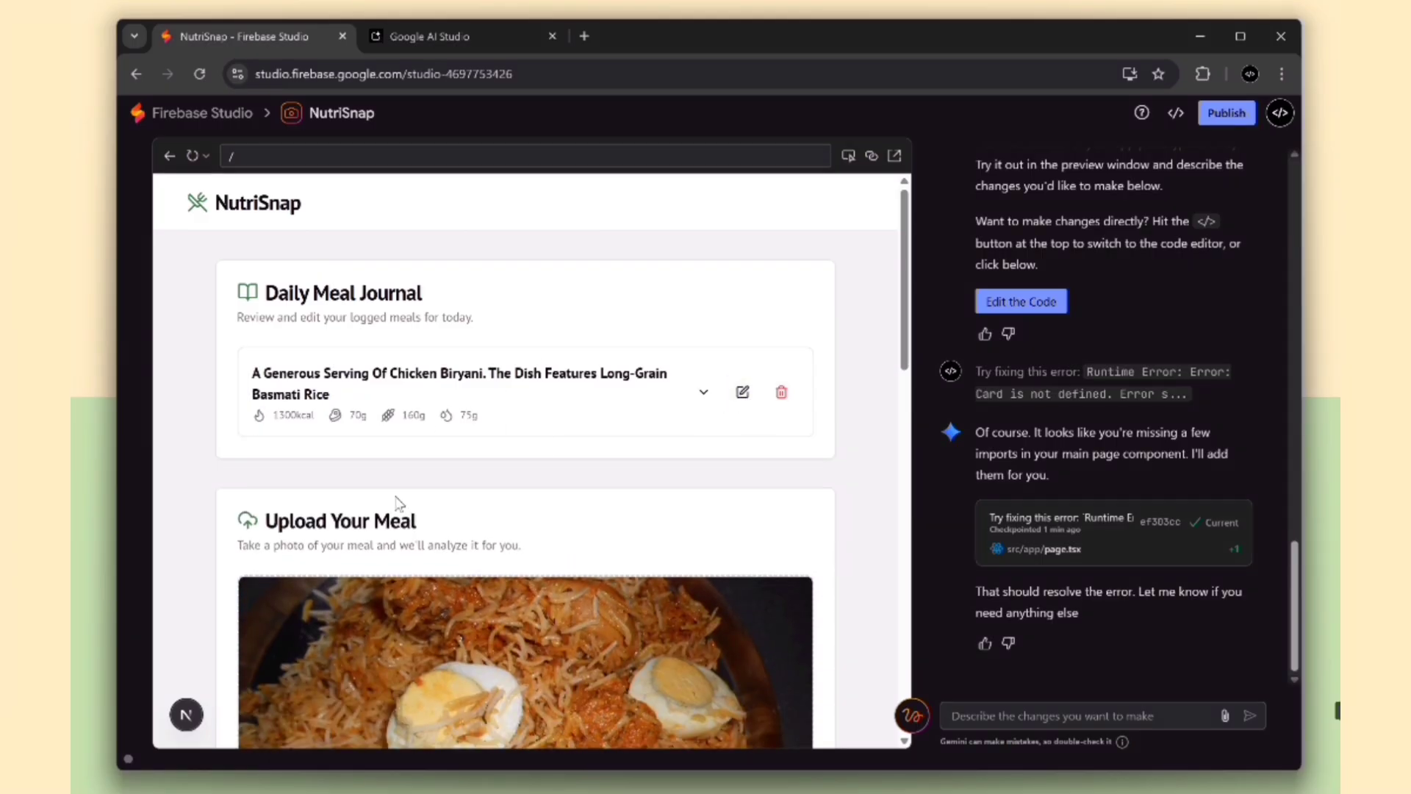
pyautogui.scroll(-5, 398, 503)
pyautogui.scroll(-5, 398, 503)
pyautogui.scroll(-5, 399, 503)
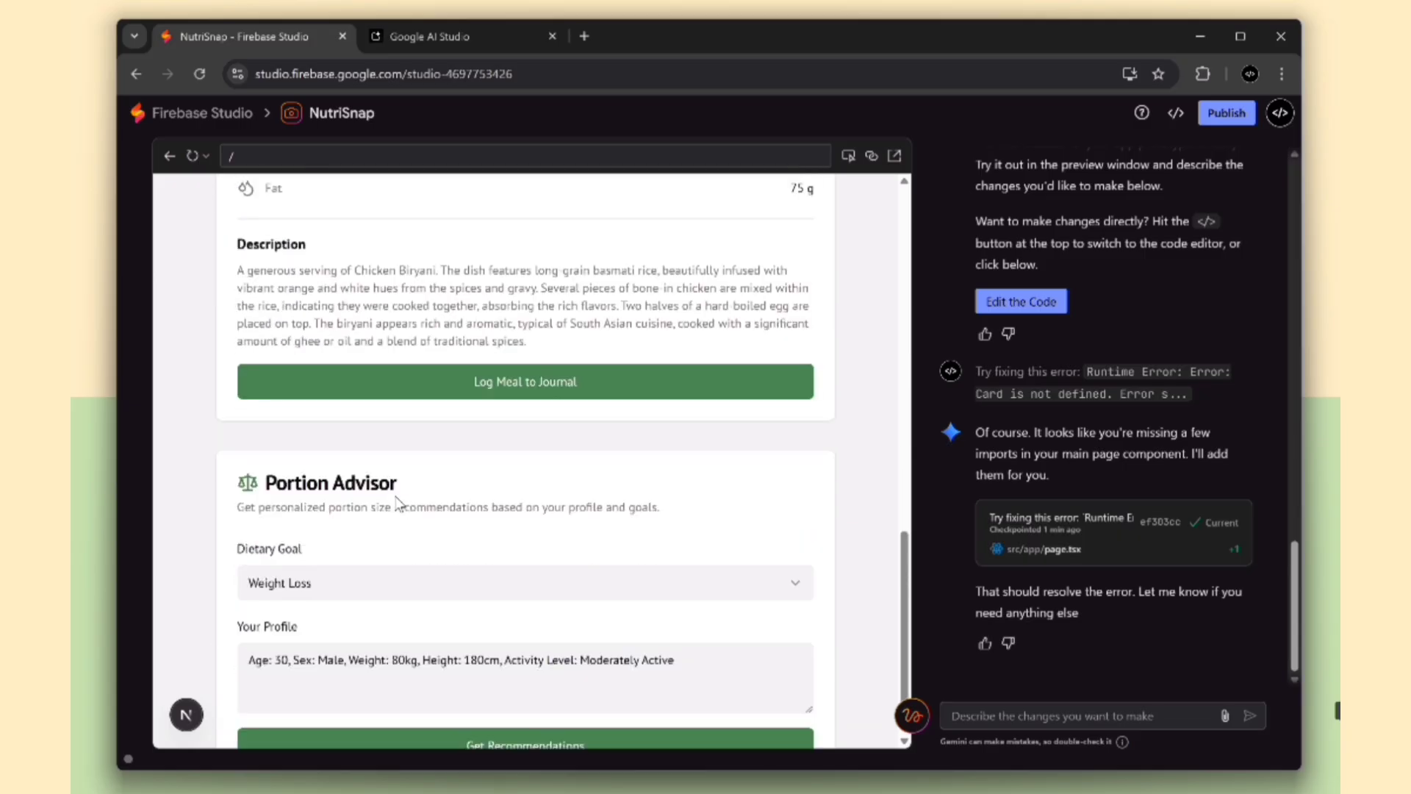
# - Set the Portion Advisor to Muscle Gain, age 25 and weight 60 kg, and request recommendations
pyautogui.click(326, 520)
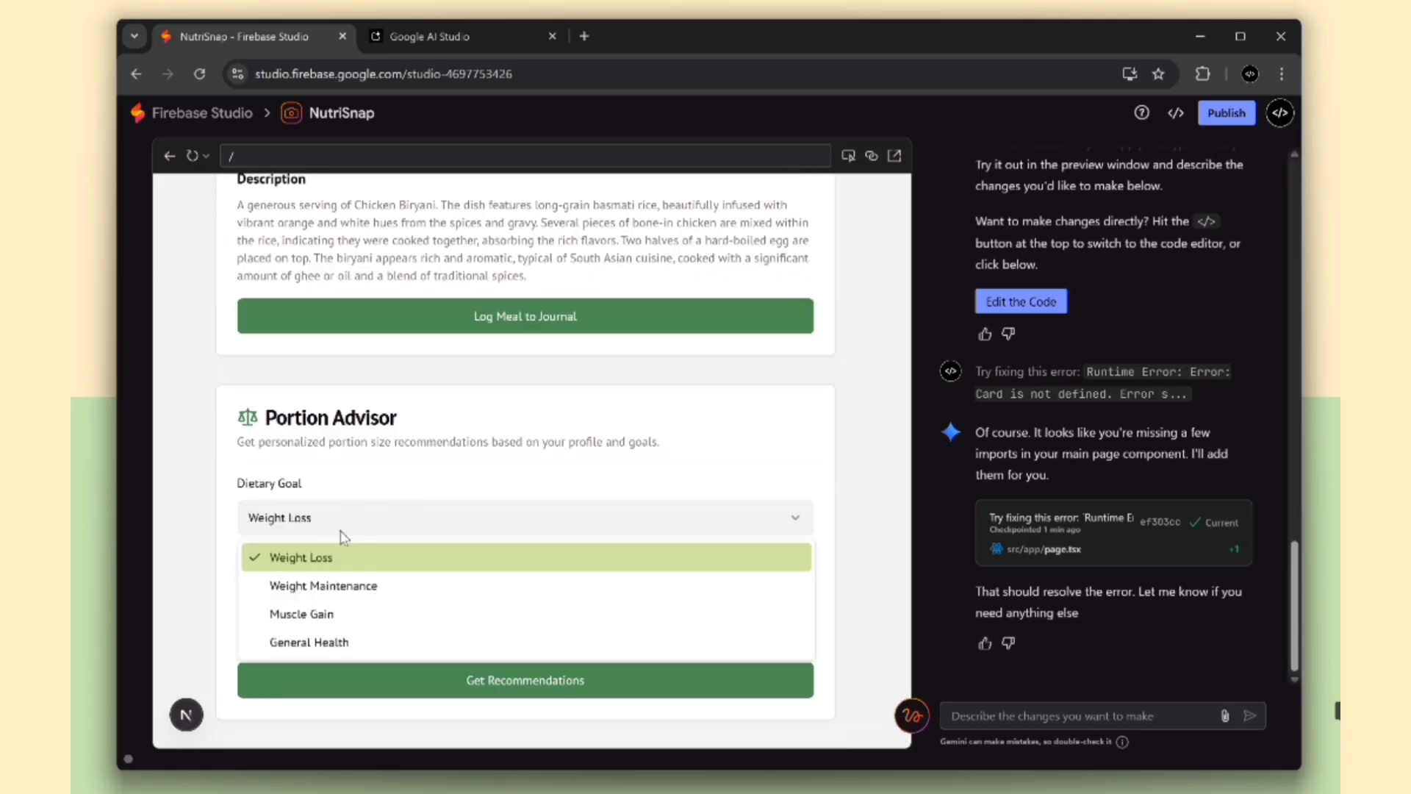
pyautogui.click(343, 552)
pyautogui.click(328, 616)
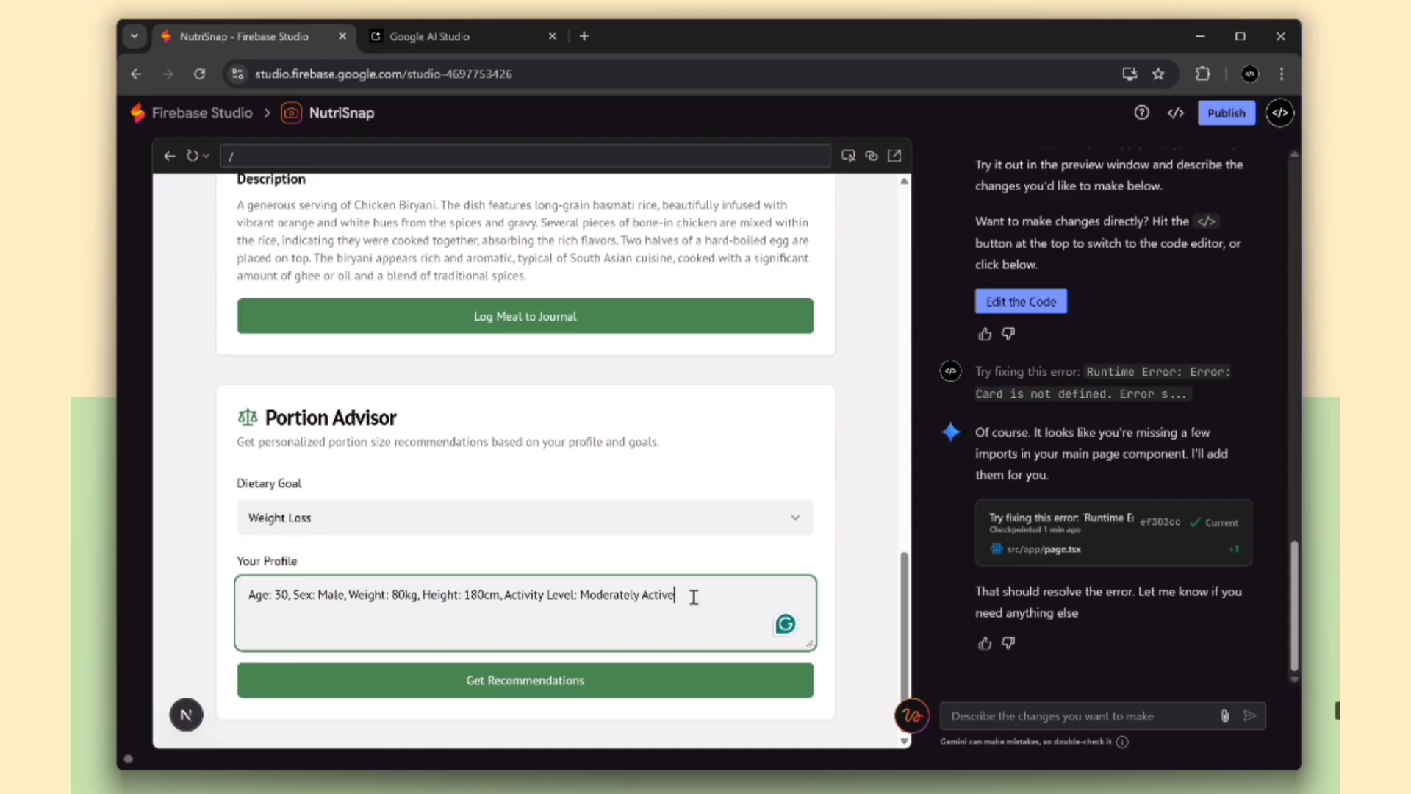
pyautogui.click(525, 680)
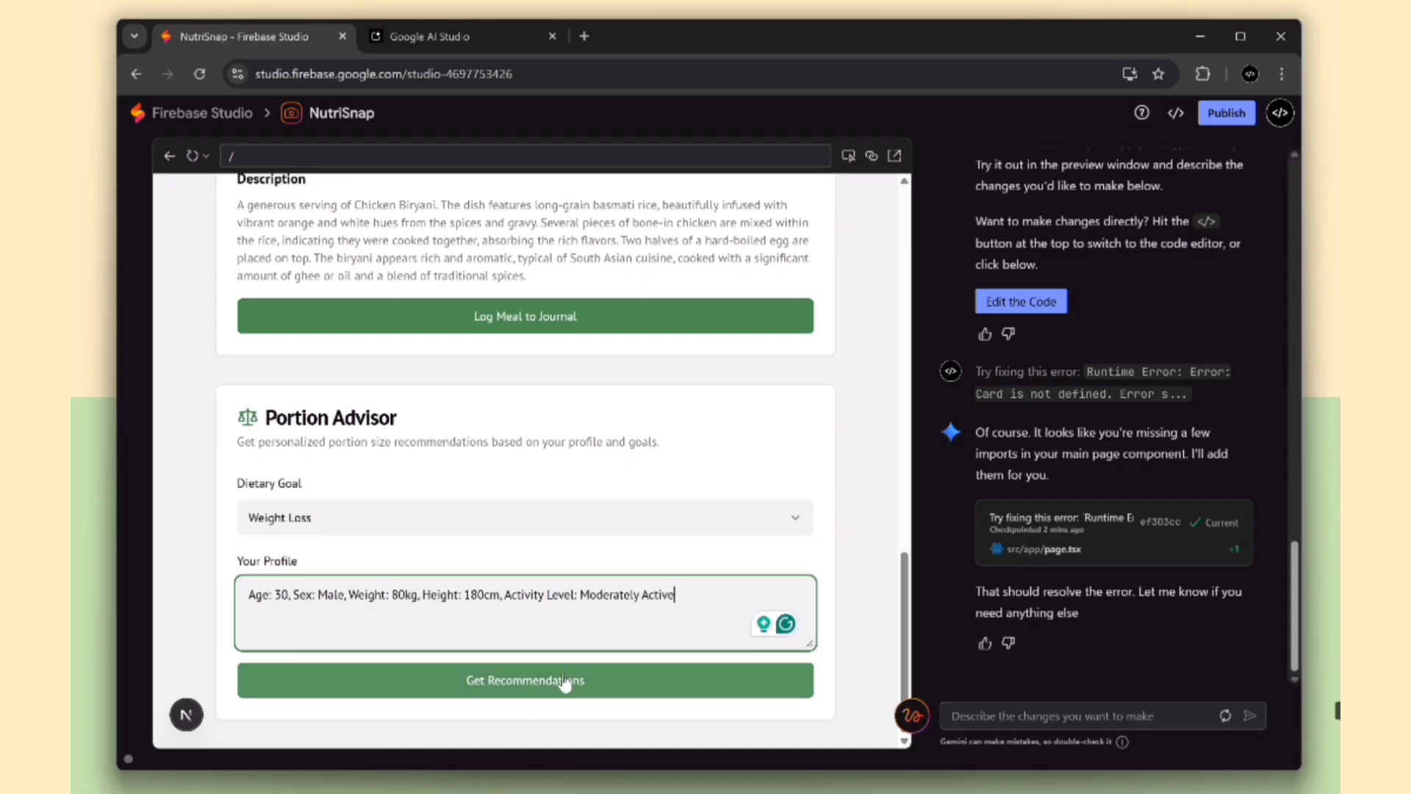
pyautogui.click(327, 517)
pyautogui.click(327, 597)
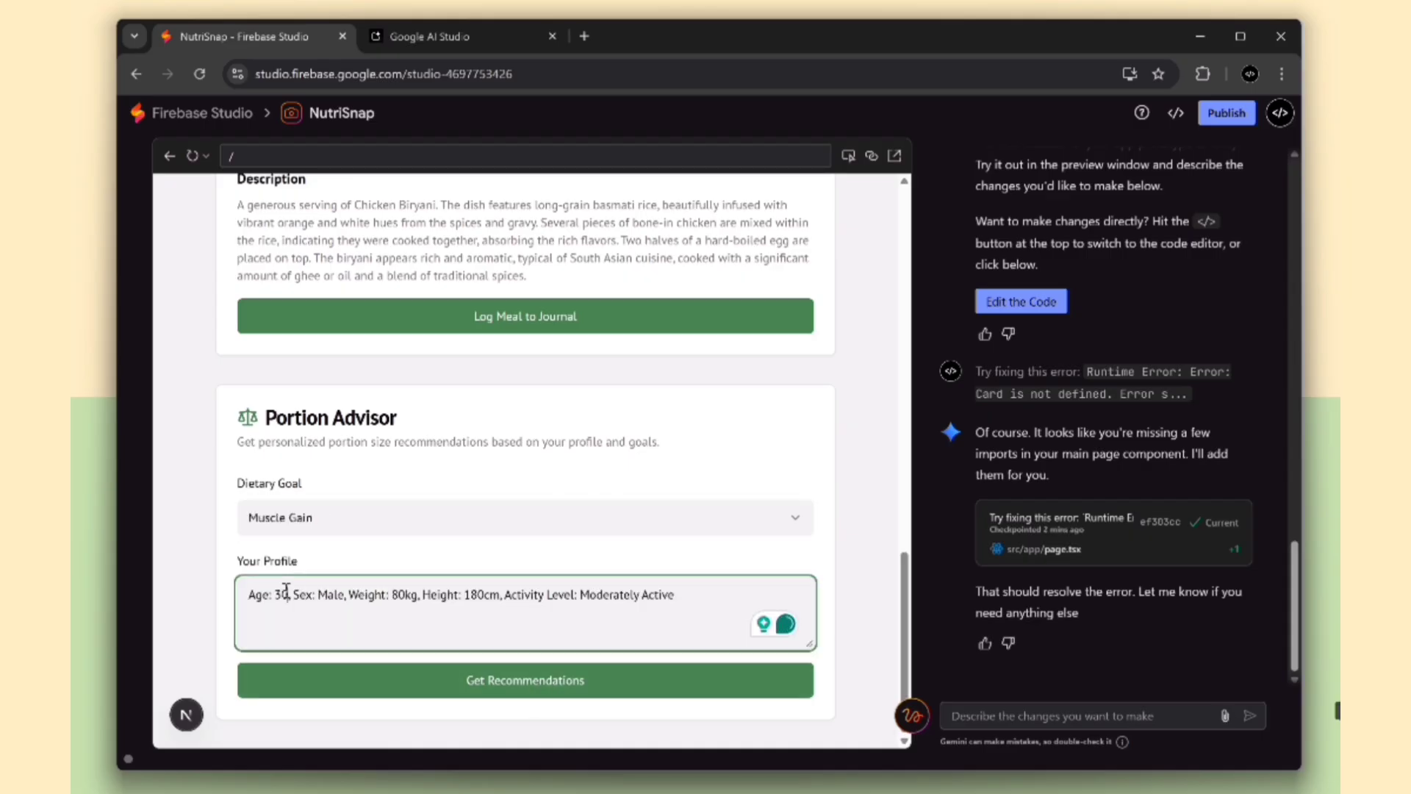
pyautogui.press('BackSpace')
pyautogui.press('BackSpace')
pyautogui.write('25')
pyautogui.click(402, 593)
pyautogui.press('BackSpace')
pyautogui.write('6')
pyautogui.click(485, 701)
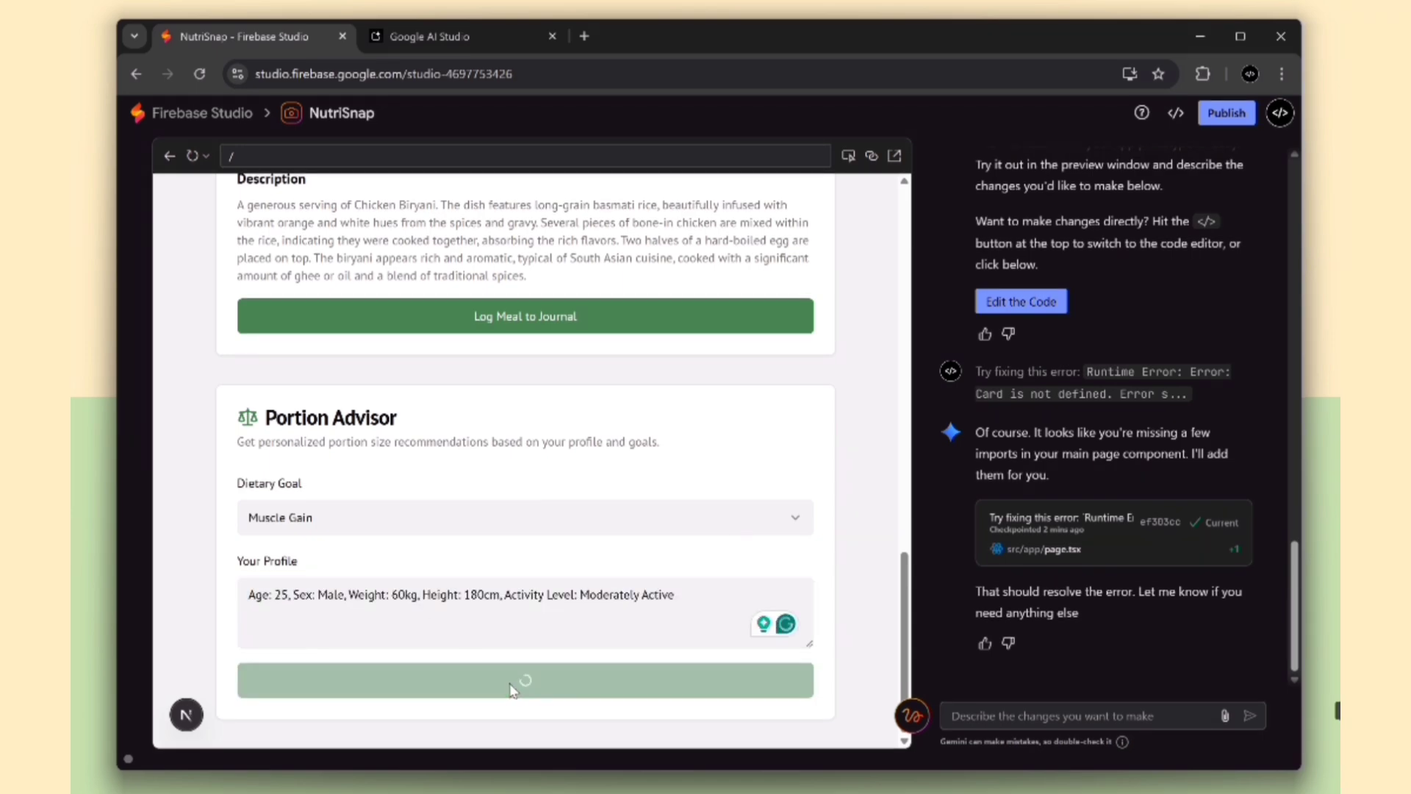
pyautogui.scroll(-3, 511, 662)
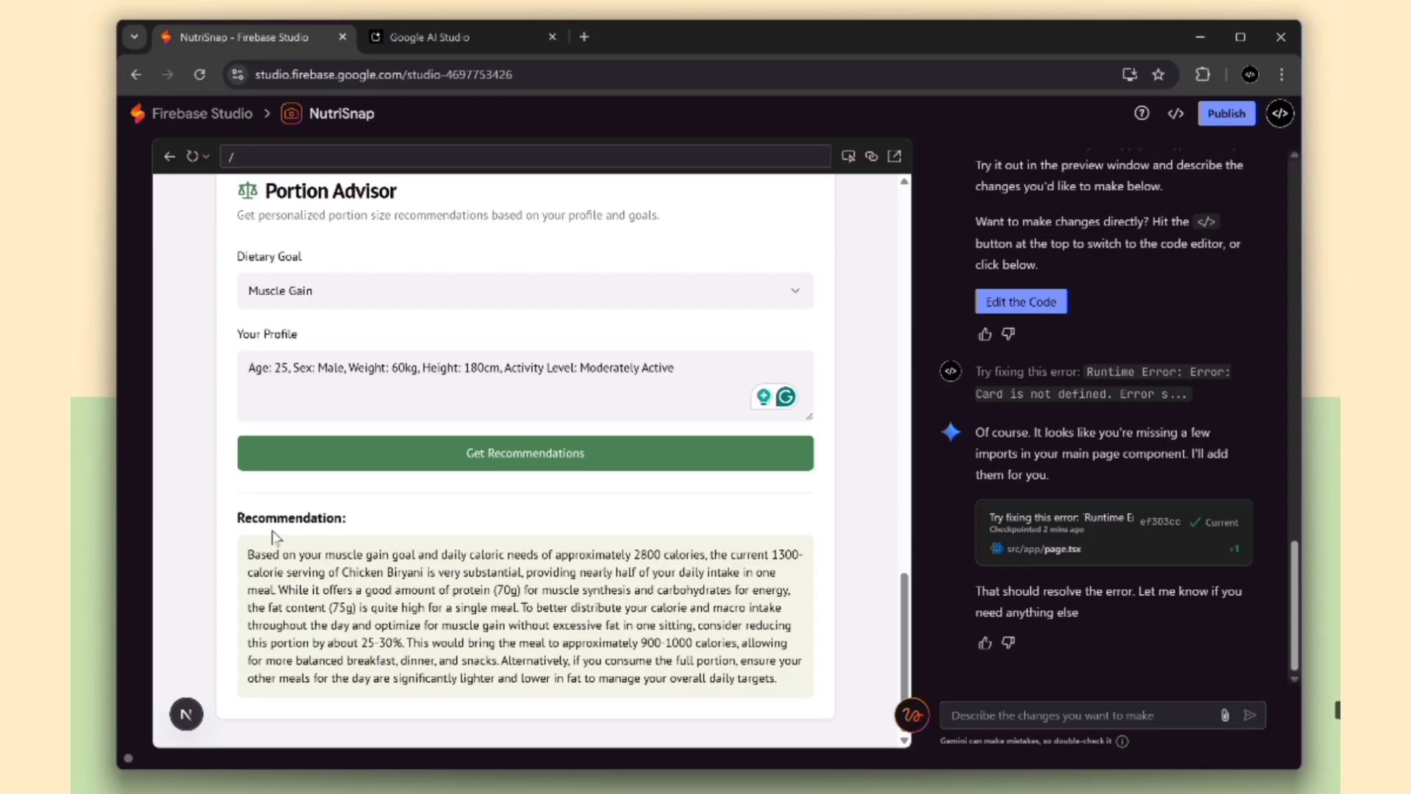
# - Review the recommendation's 2800 daily calories, 1300 kcal serving and suggested 900-1000 calories
pyautogui.moveTo(237, 518); pyautogui.dragTo(349, 518)
pyautogui.click(367, 527)
pyautogui.moveTo(553, 553); pyautogui.dragTo(706, 555)
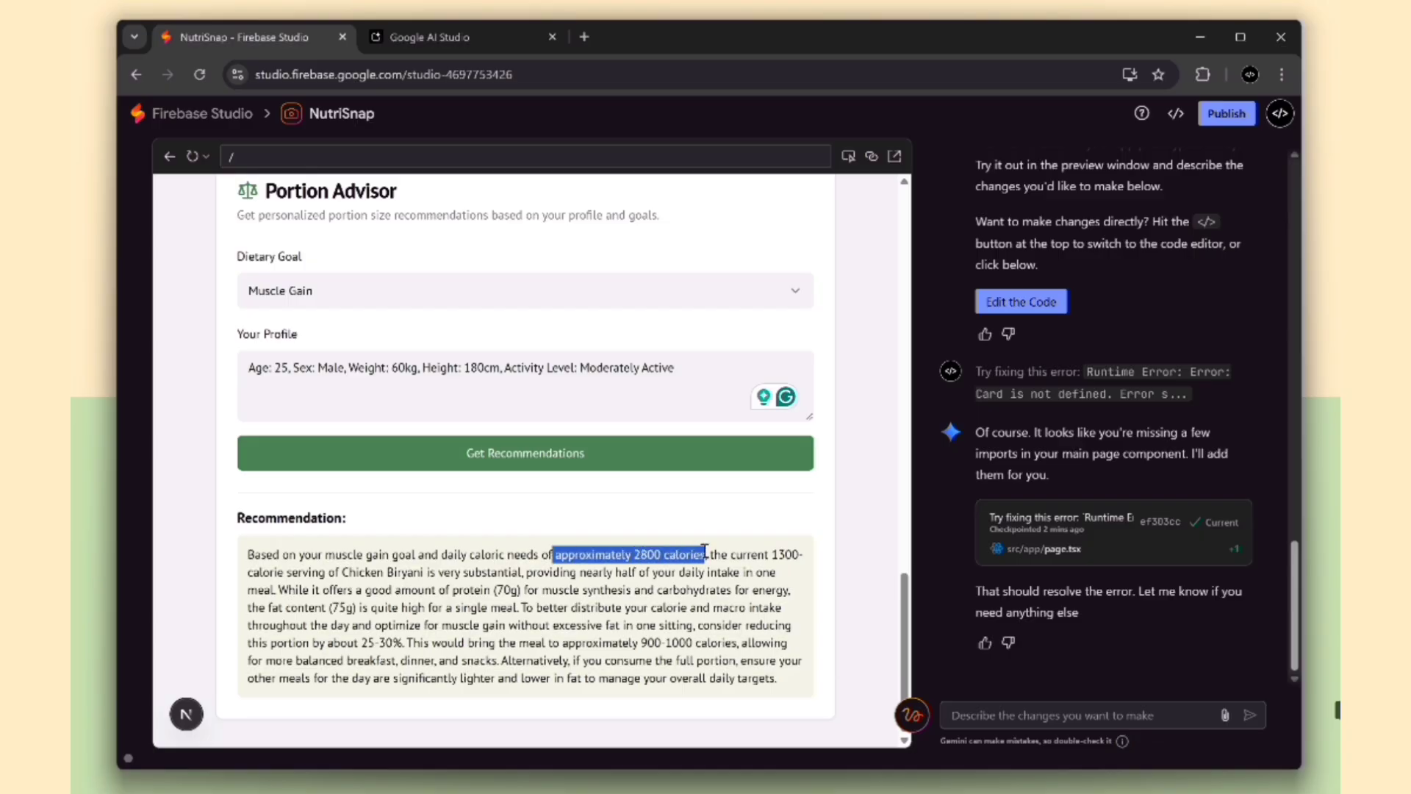
pyautogui.click(727, 553)
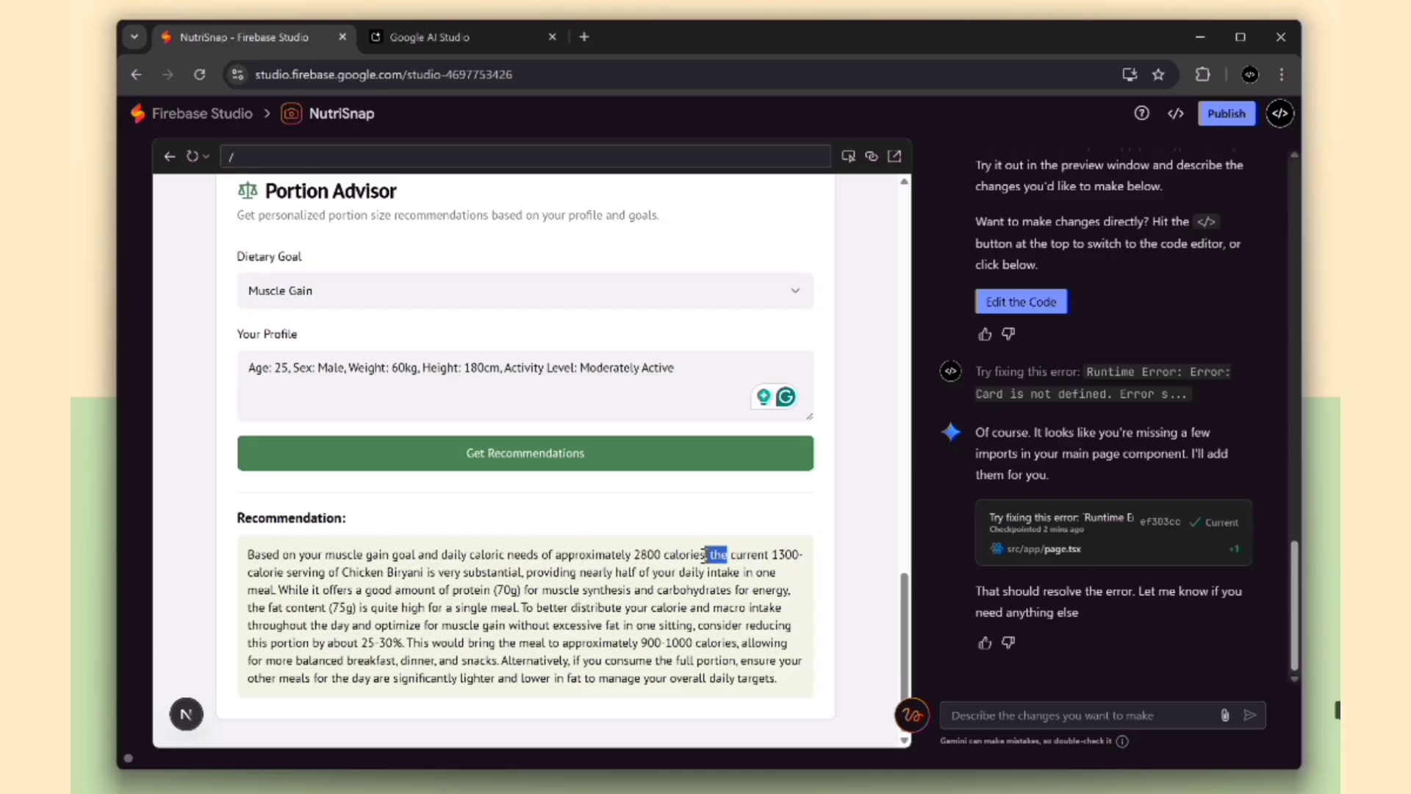
pyautogui.moveTo(734, 553)
pyautogui.mouseDown()
pyautogui.moveTo(440, 555)
pyautogui.moveTo(351, 574)
pyautogui.mouseUp()
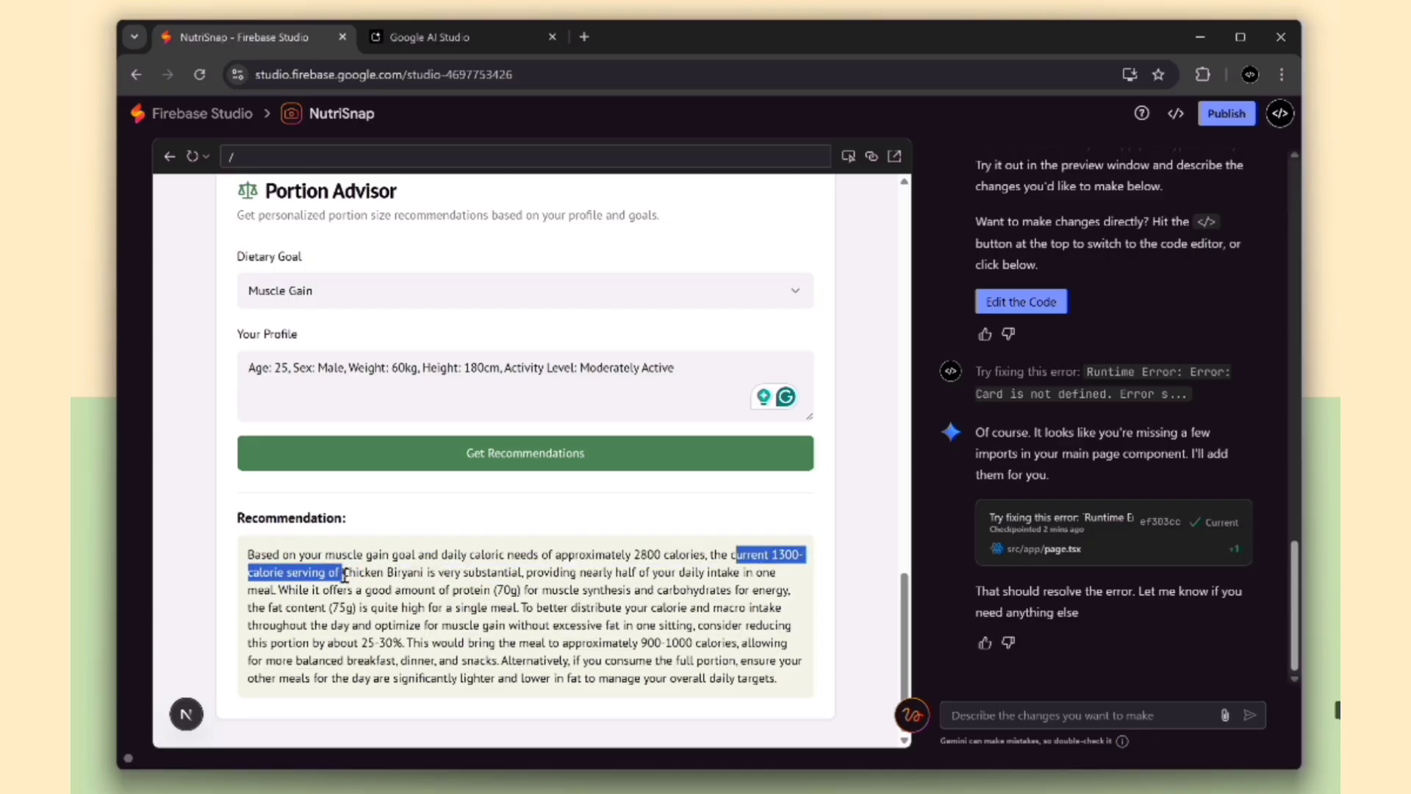
pyautogui.doubleClick(785, 553)
pyautogui.scroll(5, 797, 555)
pyautogui.scroll(5, 787, 502)
pyautogui.scroll(3, 787, 502)
pyautogui.scroll(3, 542, 647)
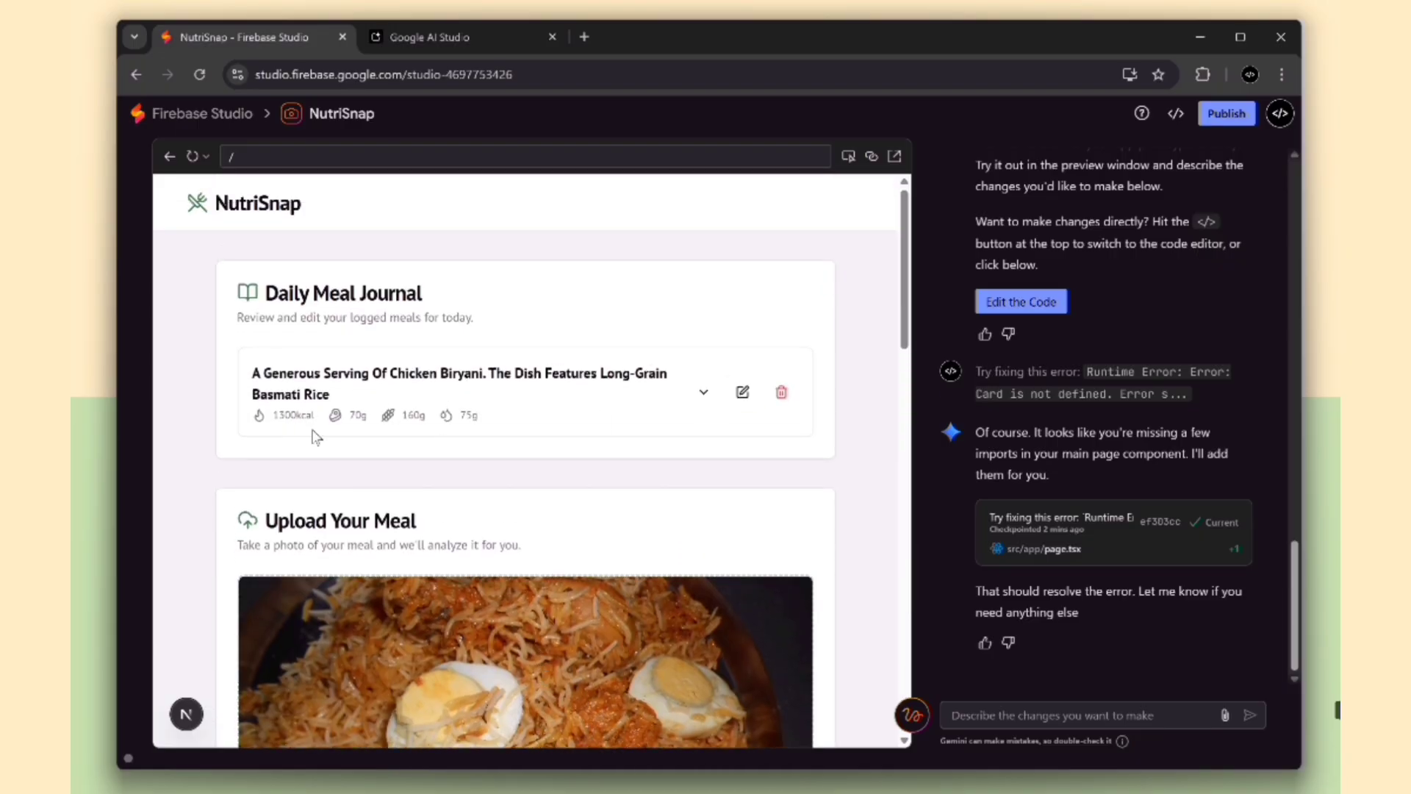
pyautogui.scroll(-5, 303, 430)
pyautogui.scroll(-5, 309, 433)
pyautogui.scroll(-5, 313, 435)
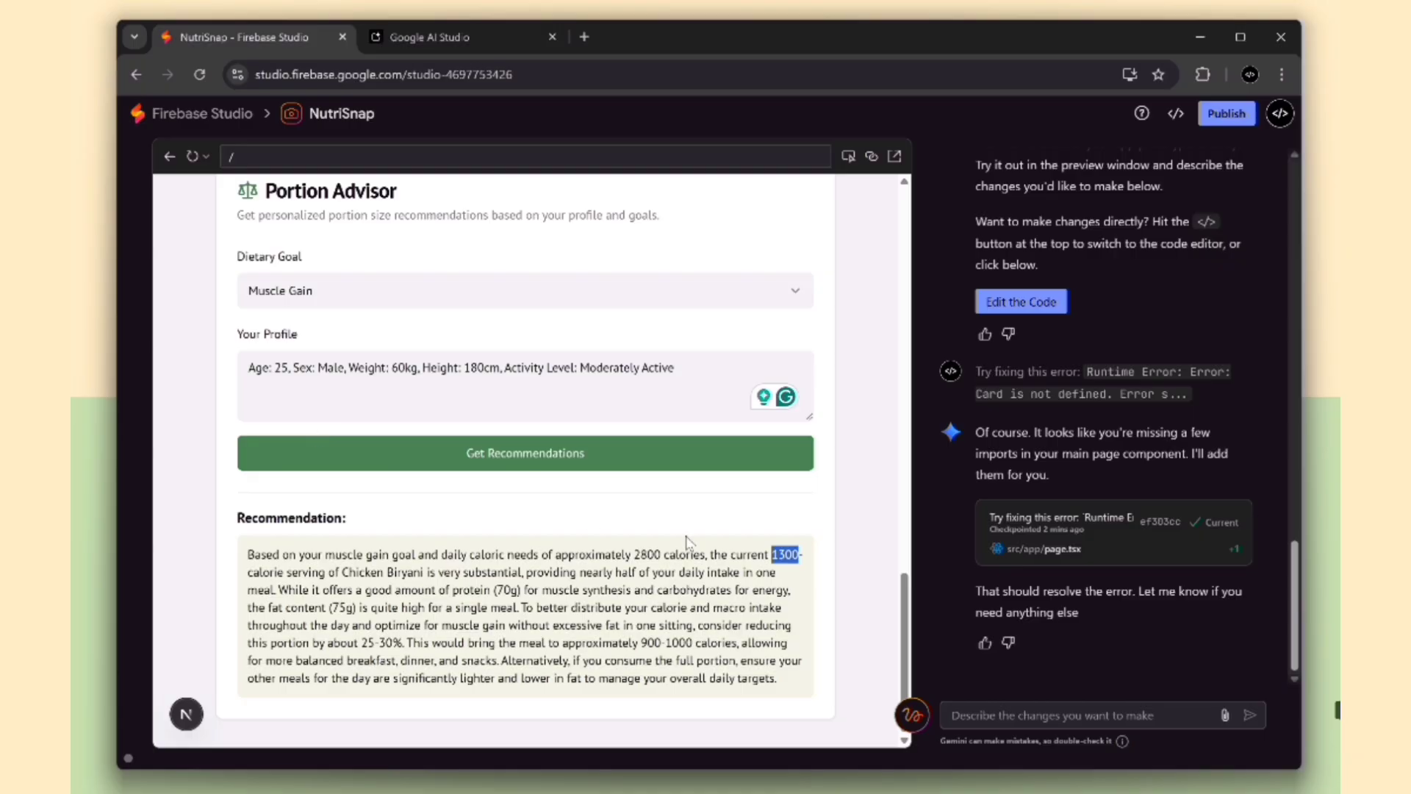
pyautogui.doubleClick(647, 555)
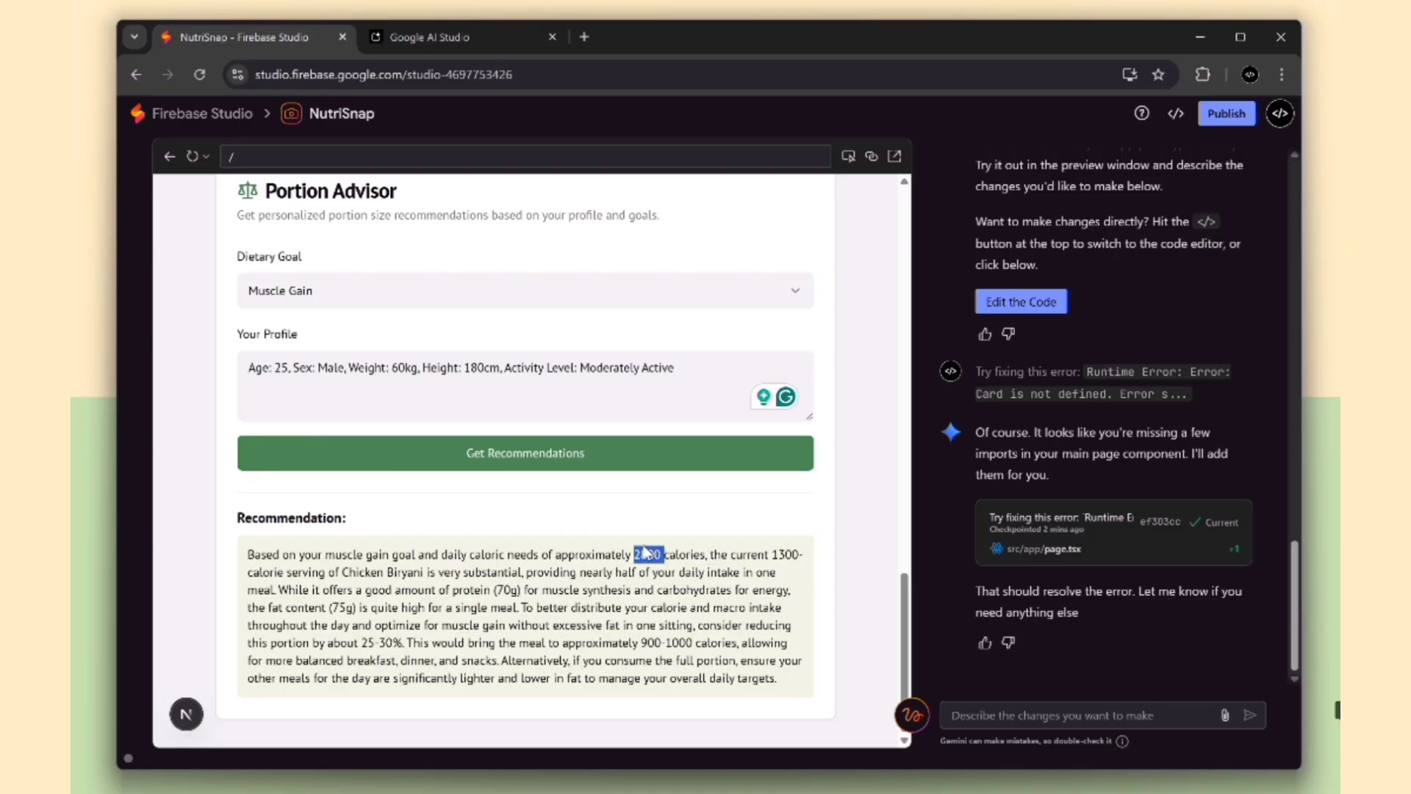
pyautogui.click(645, 642)
pyautogui.moveTo(642, 646); pyautogui.dragTo(571, 663)
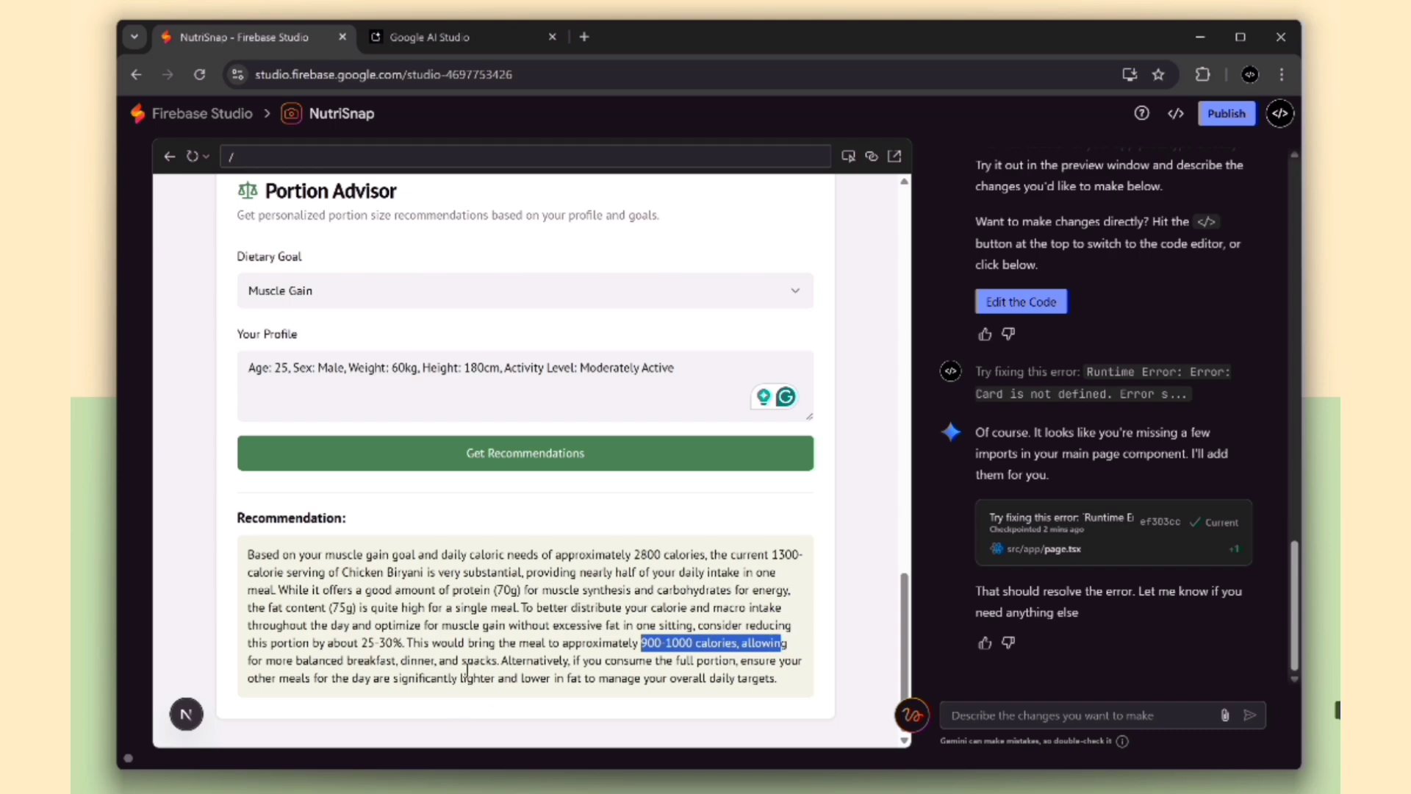
pyautogui.click(352, 641)
pyautogui.scroll(5, 439, 641)
pyautogui.scroll(5, 439, 640)
pyautogui.scroll(5, 439, 641)
pyautogui.scroll(5, 439, 641)
pyautogui.scroll(5, 440, 641)
pyautogui.scroll(3, 439, 640)
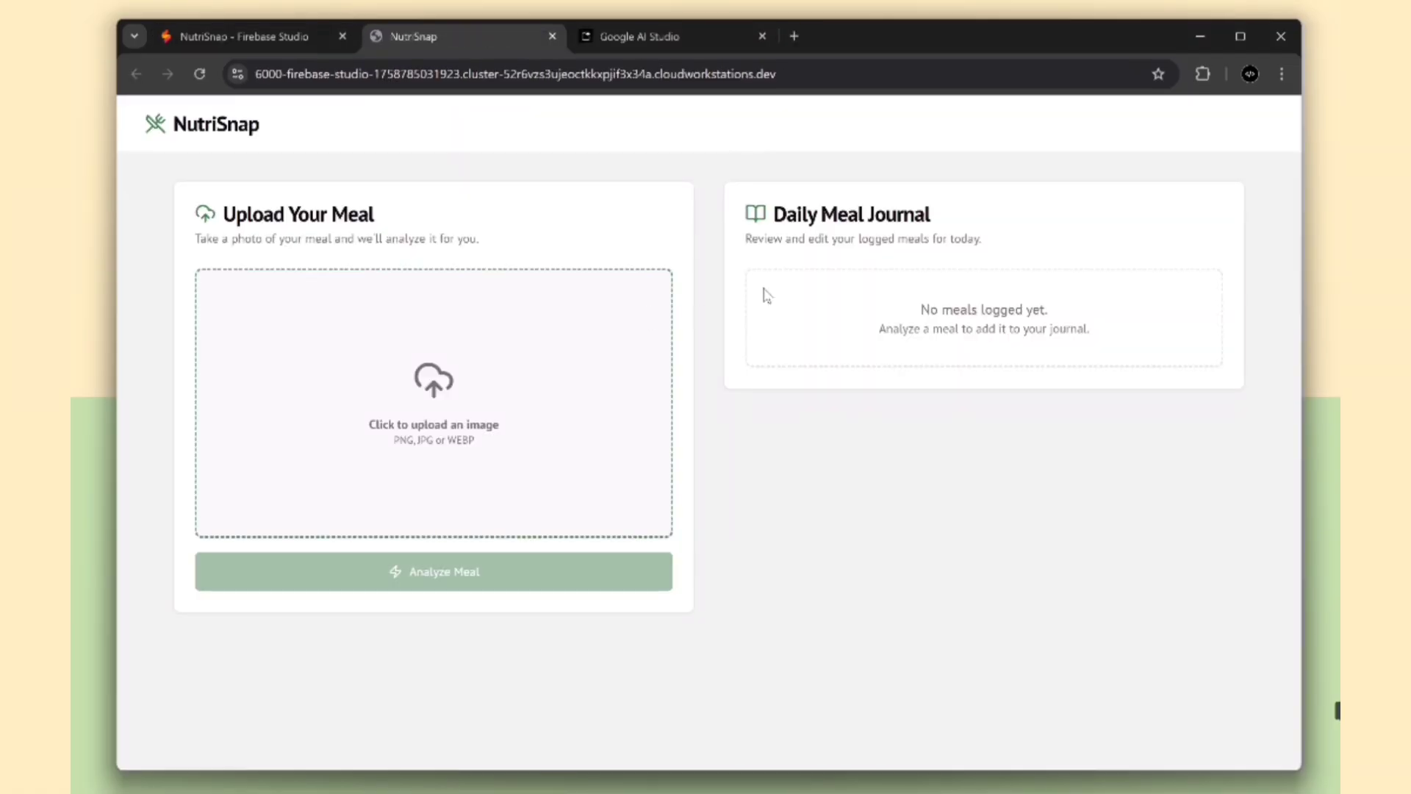
# - Minimise the issue notice and return to the 'NutriSnap - Firebase Studio' browser tab
pyautogui.click(224, 736)
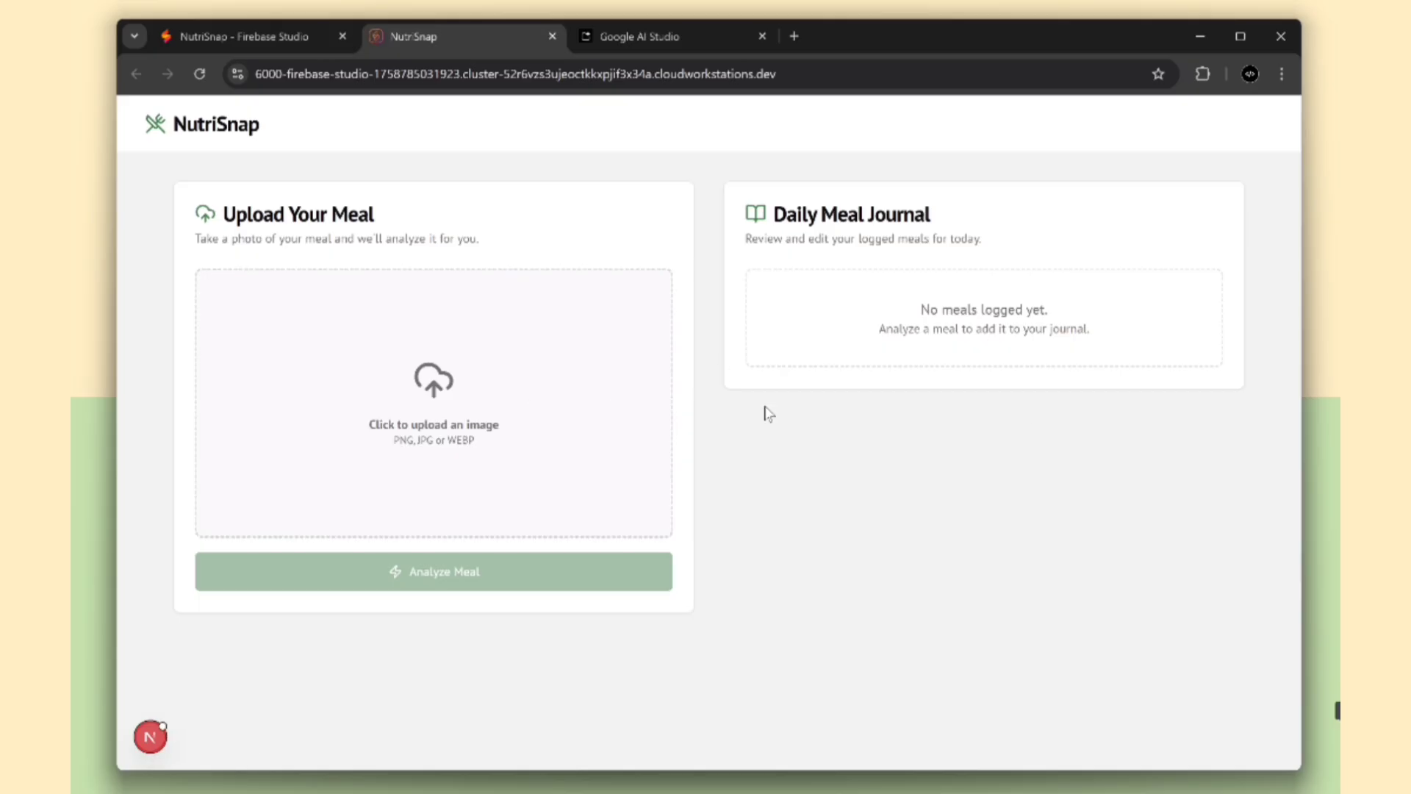
pyautogui.click(247, 40)
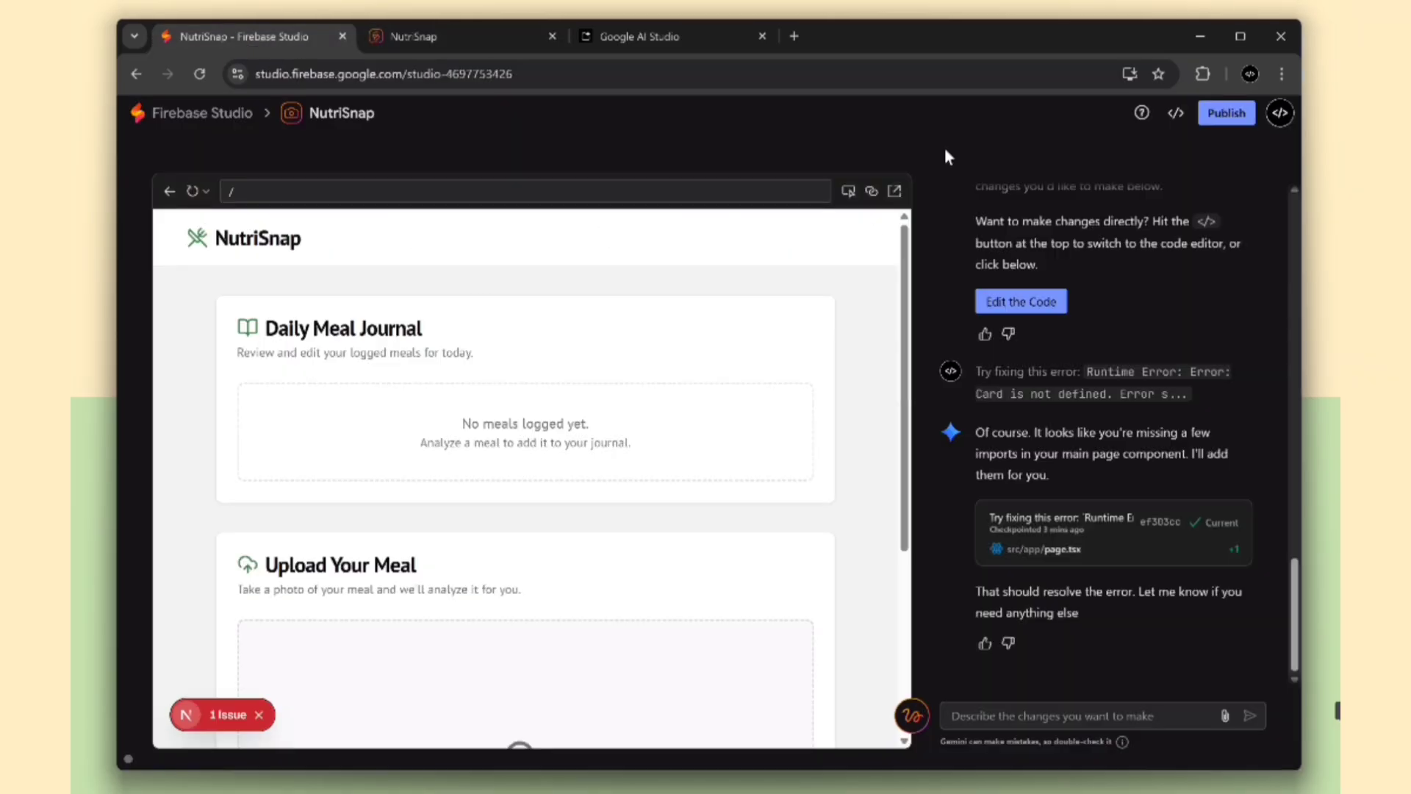
# - Switch NutriSnap from the prototyper to the code workspace and glance at source control
pyautogui.click(1175, 113)
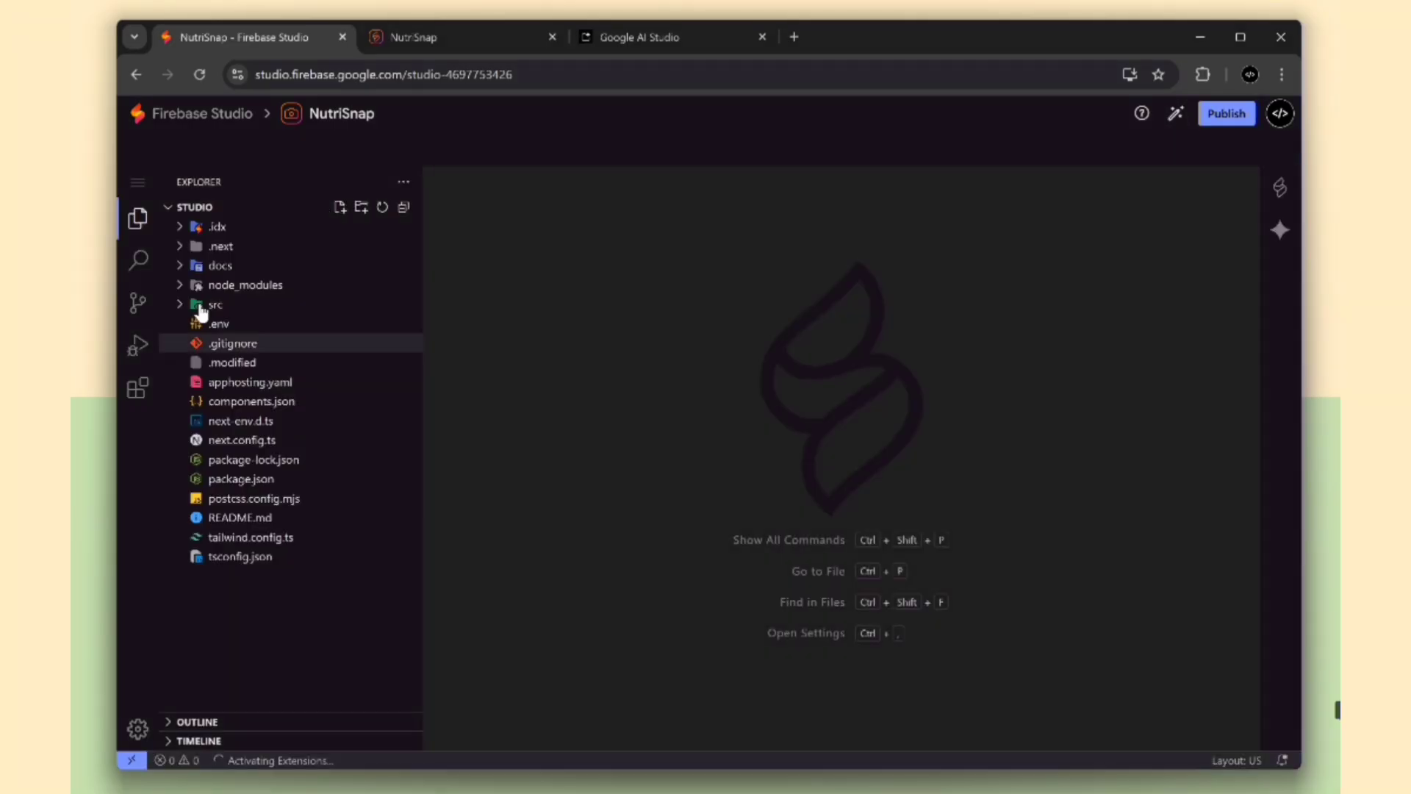
pyautogui.click(214, 305)
pyautogui.click(137, 302)
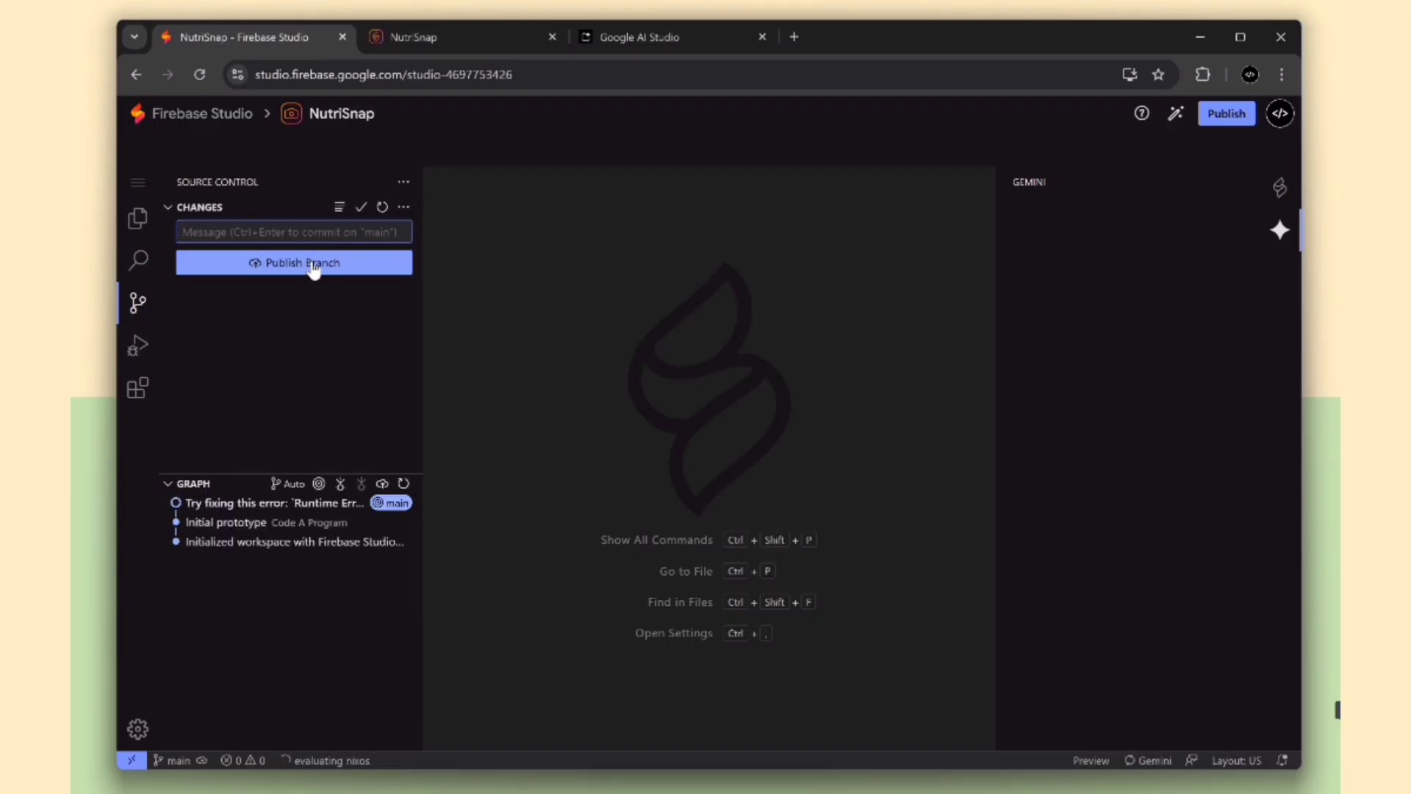
pyautogui.click(137, 218)
# - Open page.tsx from src/app in the code editor
pyautogui.click(272, 353)
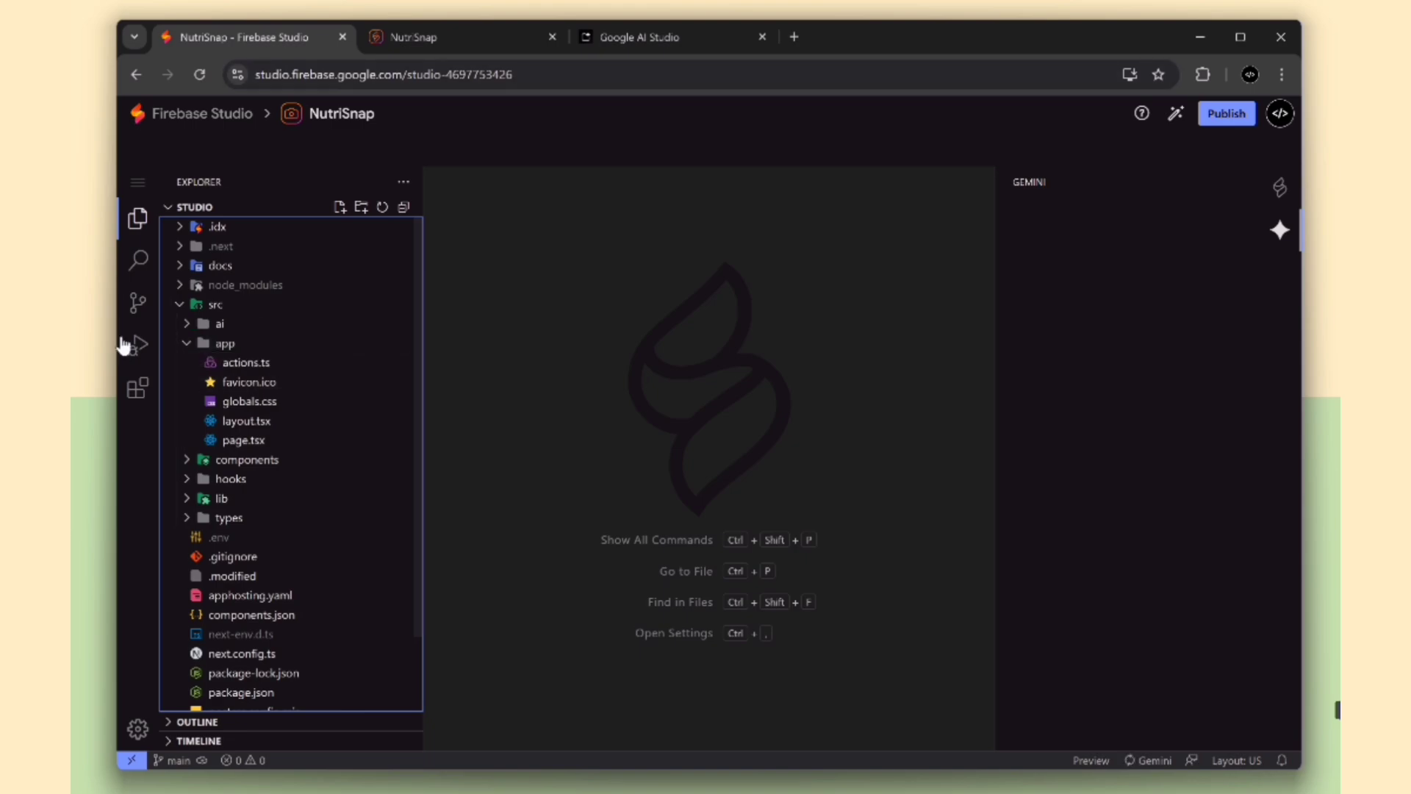
pyautogui.click(225, 343)
pyautogui.click(225, 343)
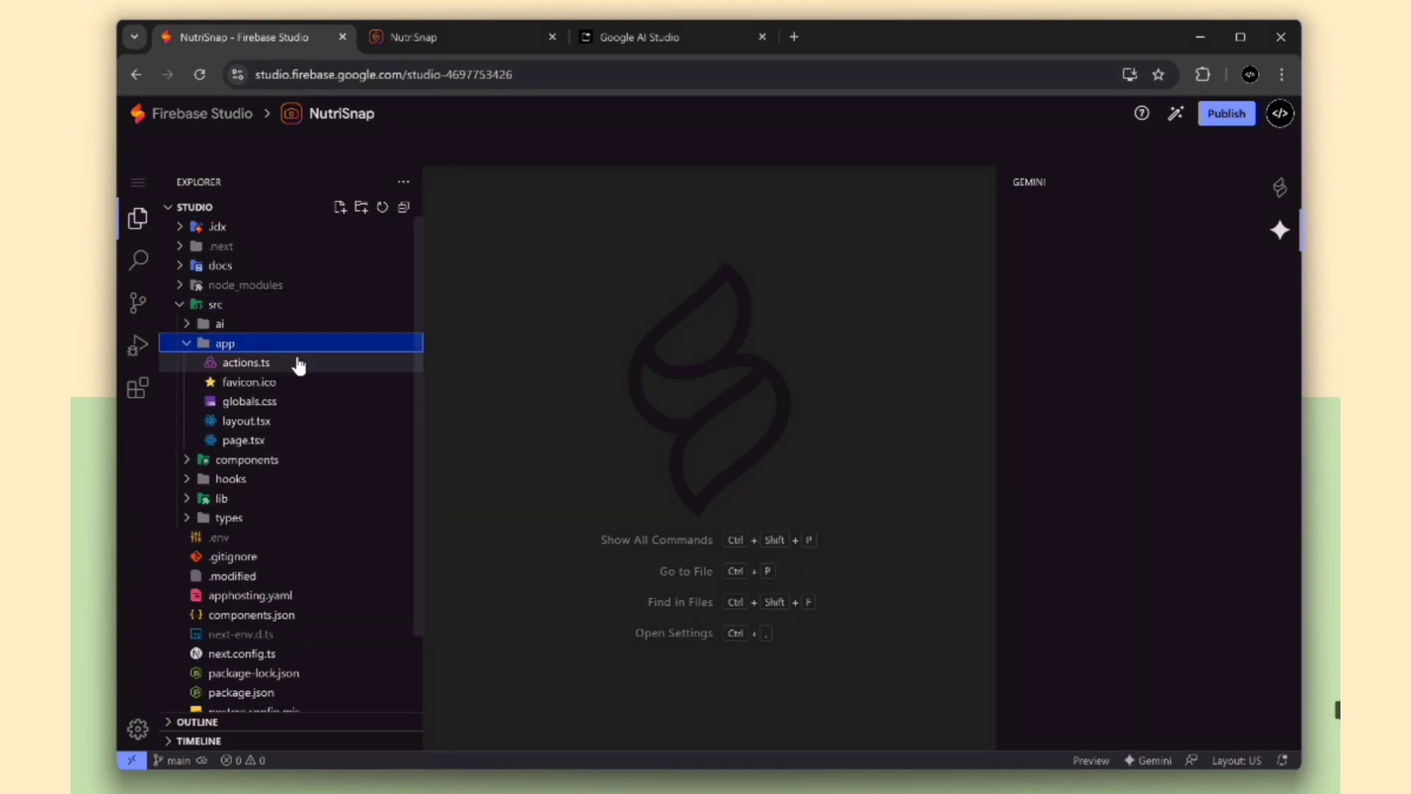
pyautogui.click(243, 440)
pyautogui.scroll(-5, 702, 350)
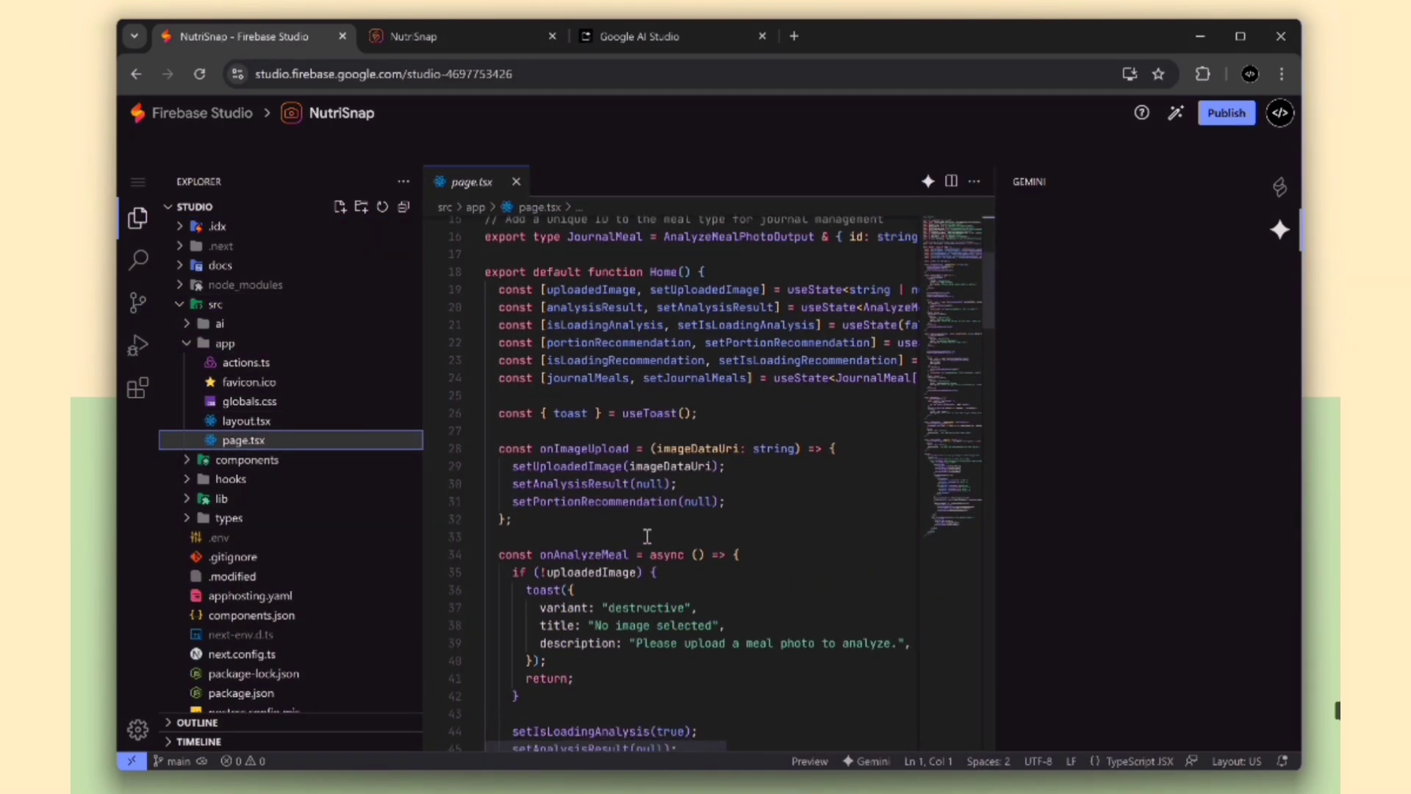
pyautogui.moveTo(673, 683); pyautogui.dragTo(623, 494)
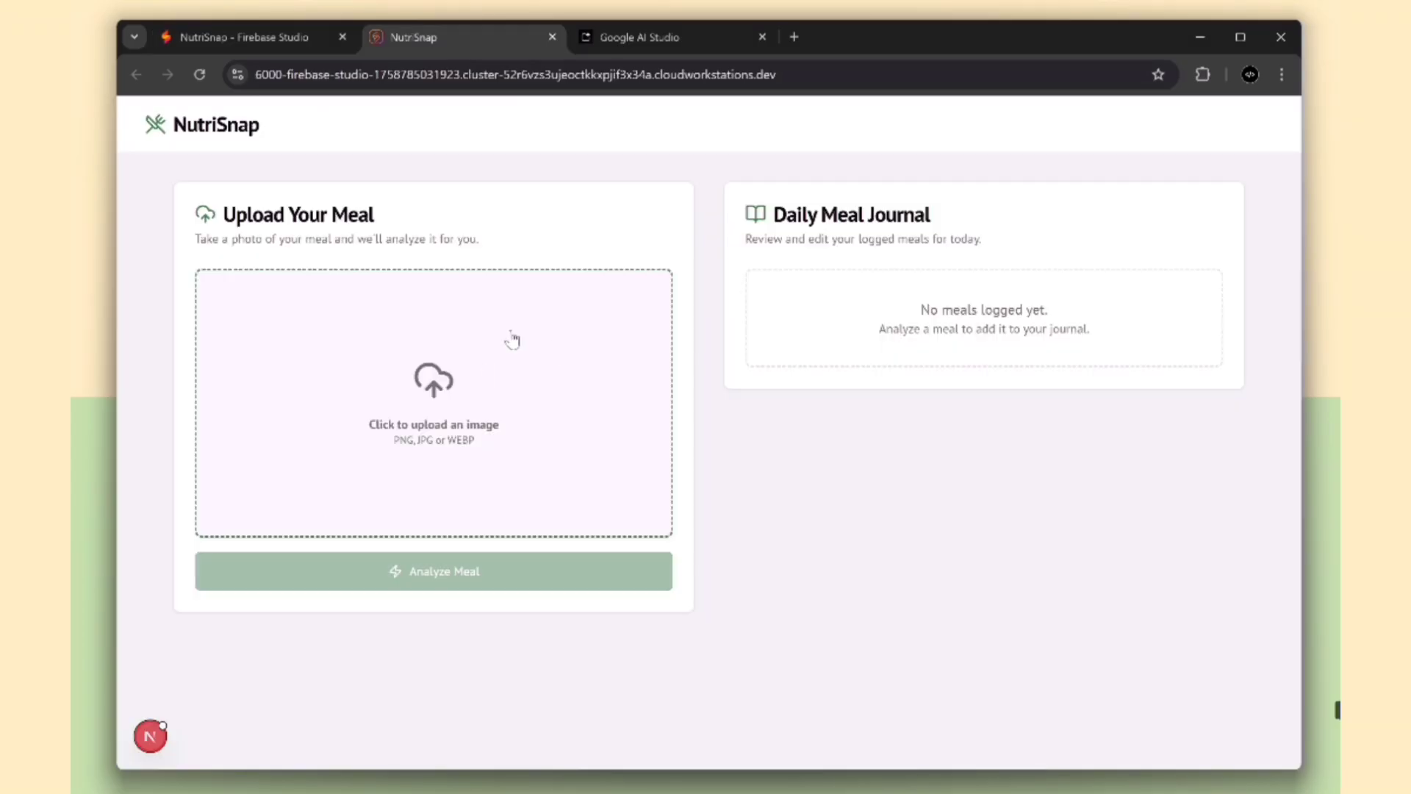
# - Ask Gemini for a 'dark/light theme need!' toggle in the NutriSnap header
pyautogui.click(216, 32)
pyautogui.click(1101, 715)
pyautogui.write('dar')
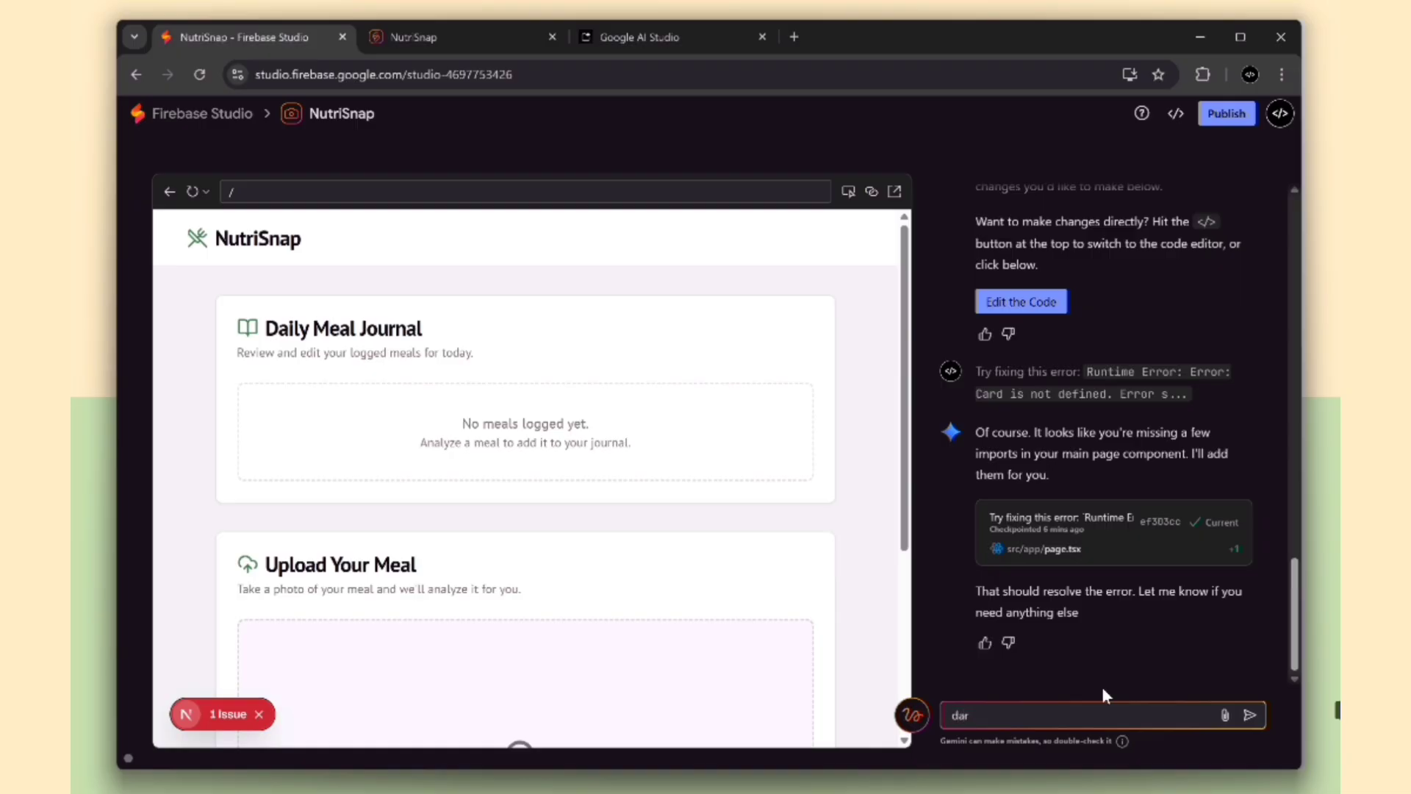
pyautogui.write('k/light theme need!')
pyautogui.press('Return')
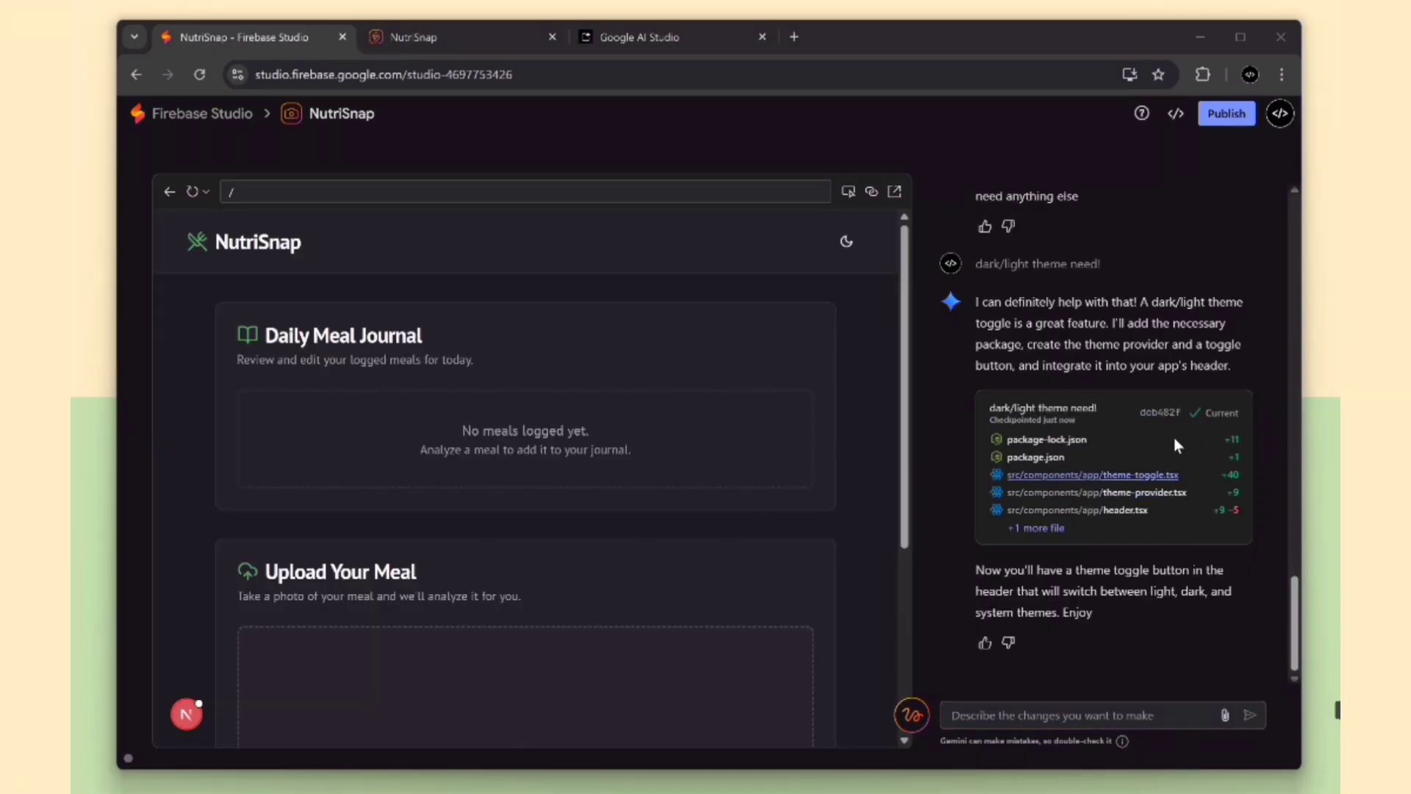
# - Reload NutriSnap and try the theme toggle: Light, then System, ending in dark theme
pyautogui.click(468, 43)
pyautogui.click(200, 74)
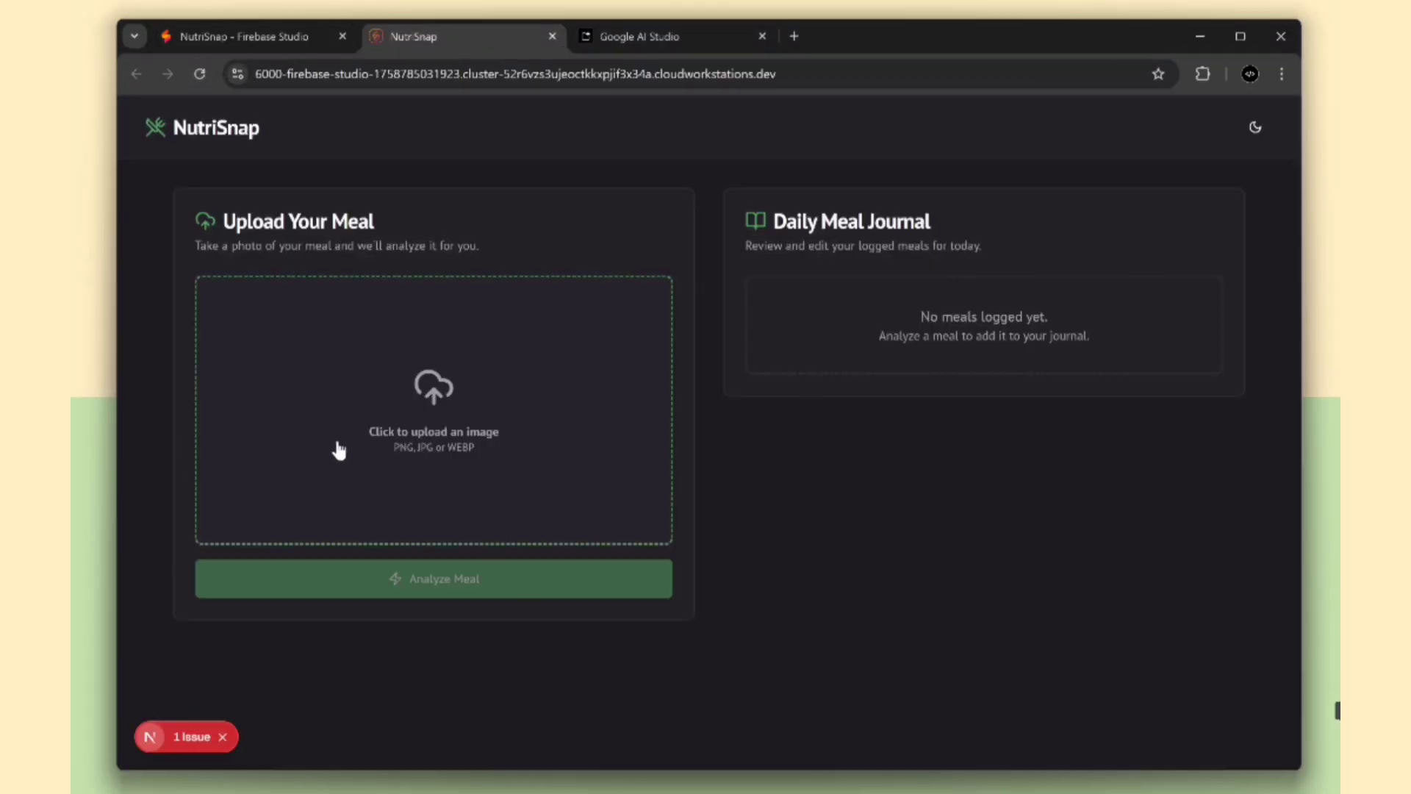
pyautogui.click(1255, 130)
pyautogui.click(1187, 175)
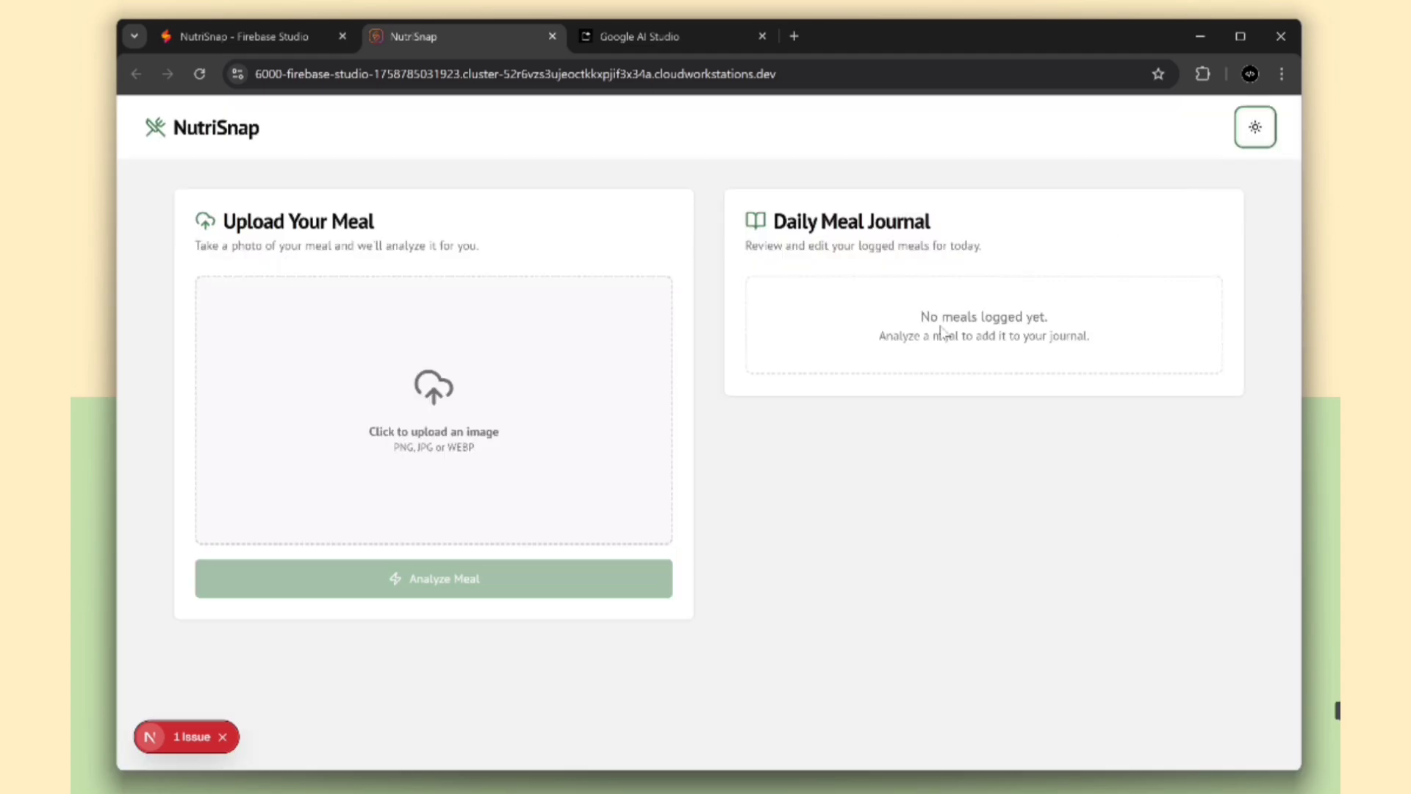
pyautogui.click(1255, 126)
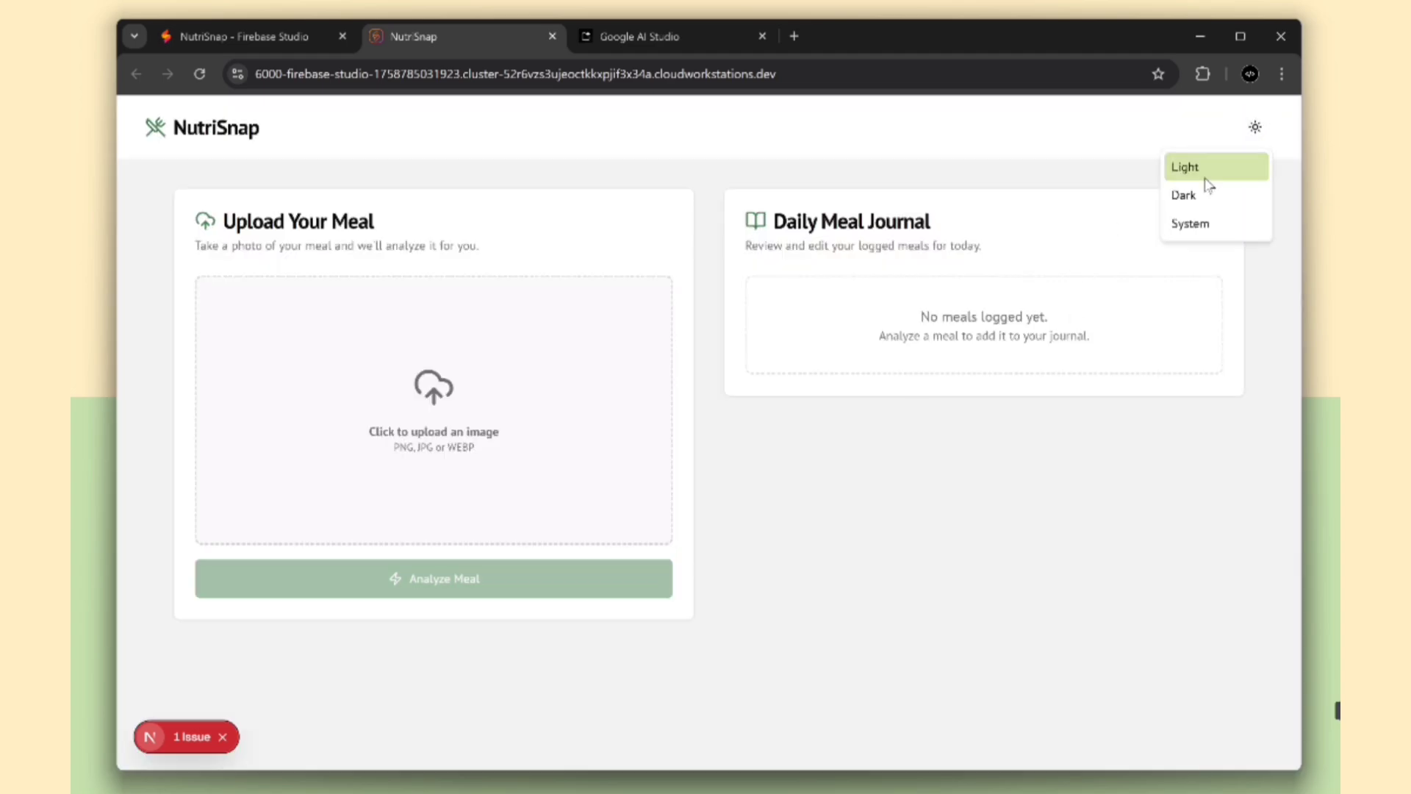
pyautogui.click(1190, 224)
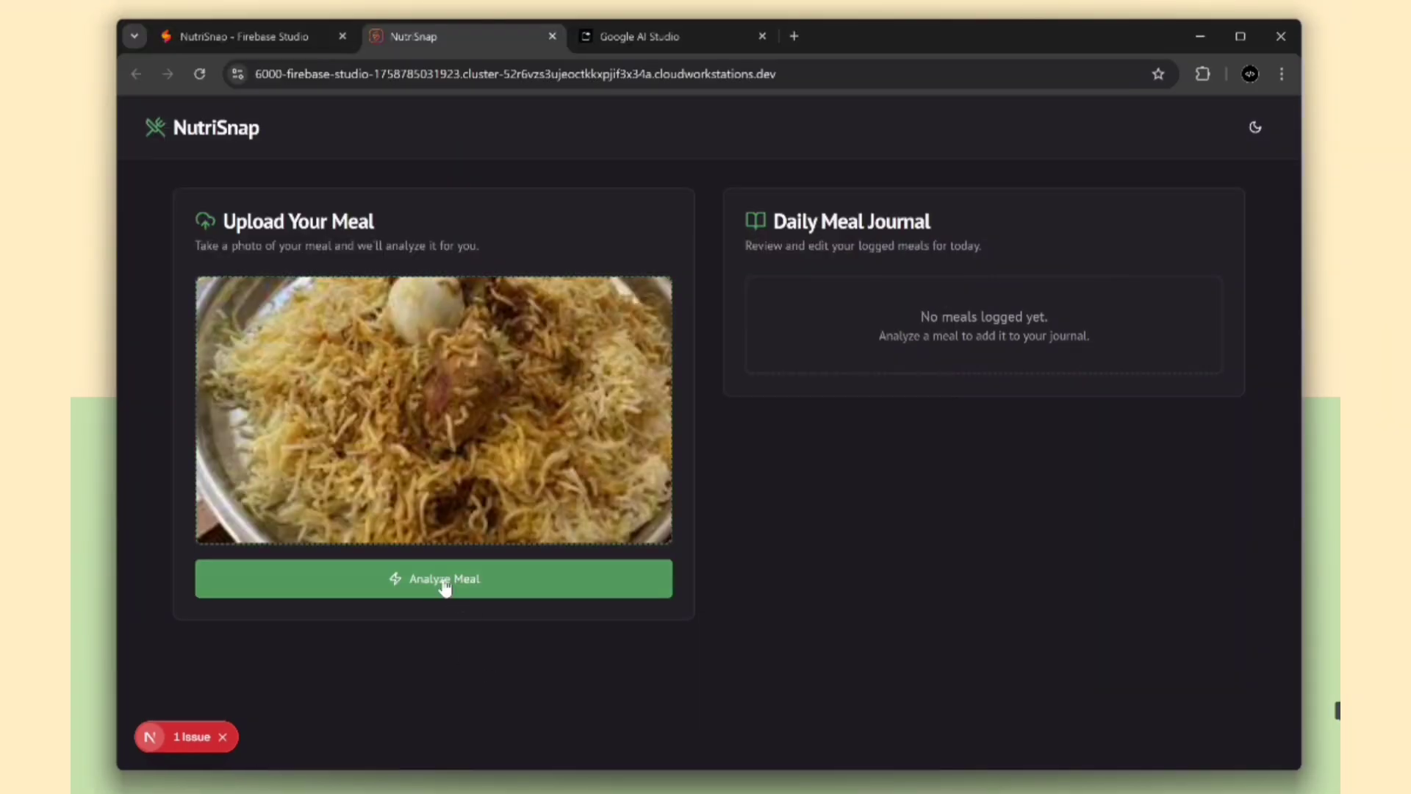
# - Analyse the uploaded biryani photo at 950 kcal and log it to the Daily Meal Journal
pyautogui.click(444, 577)
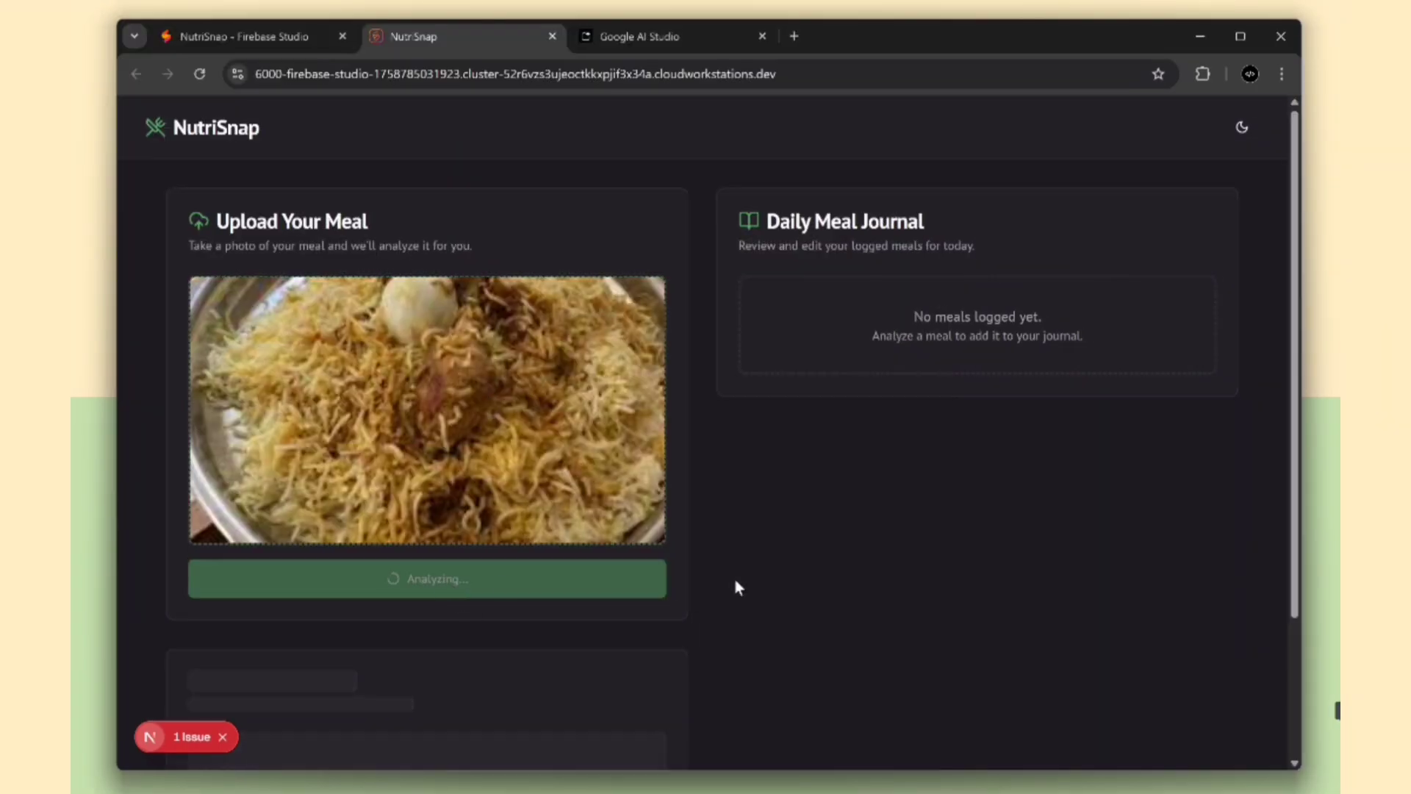
pyautogui.click(221, 736)
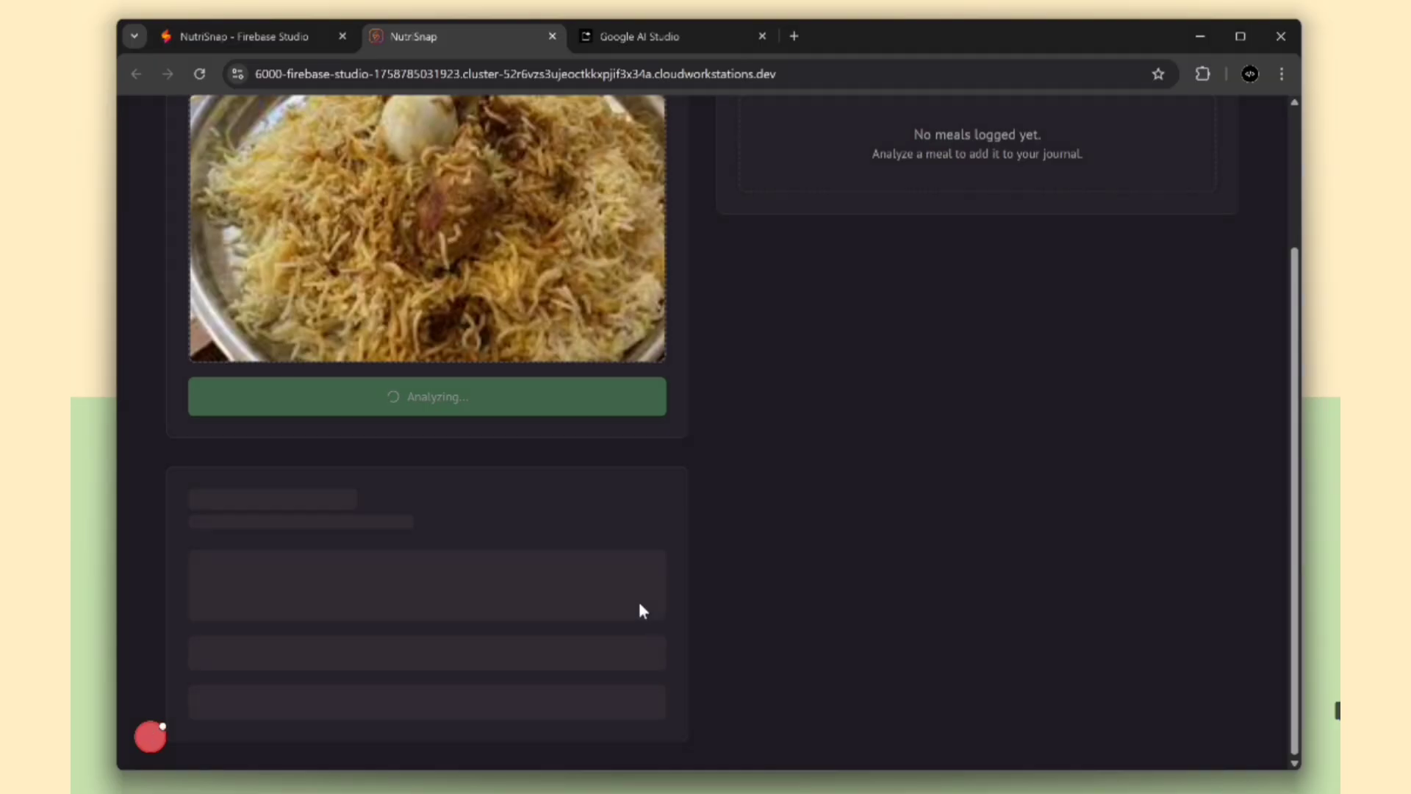
pyautogui.scroll(-2, 541, 459)
pyautogui.scroll(-2, 529, 447)
pyautogui.scroll(-2, 510, 439)
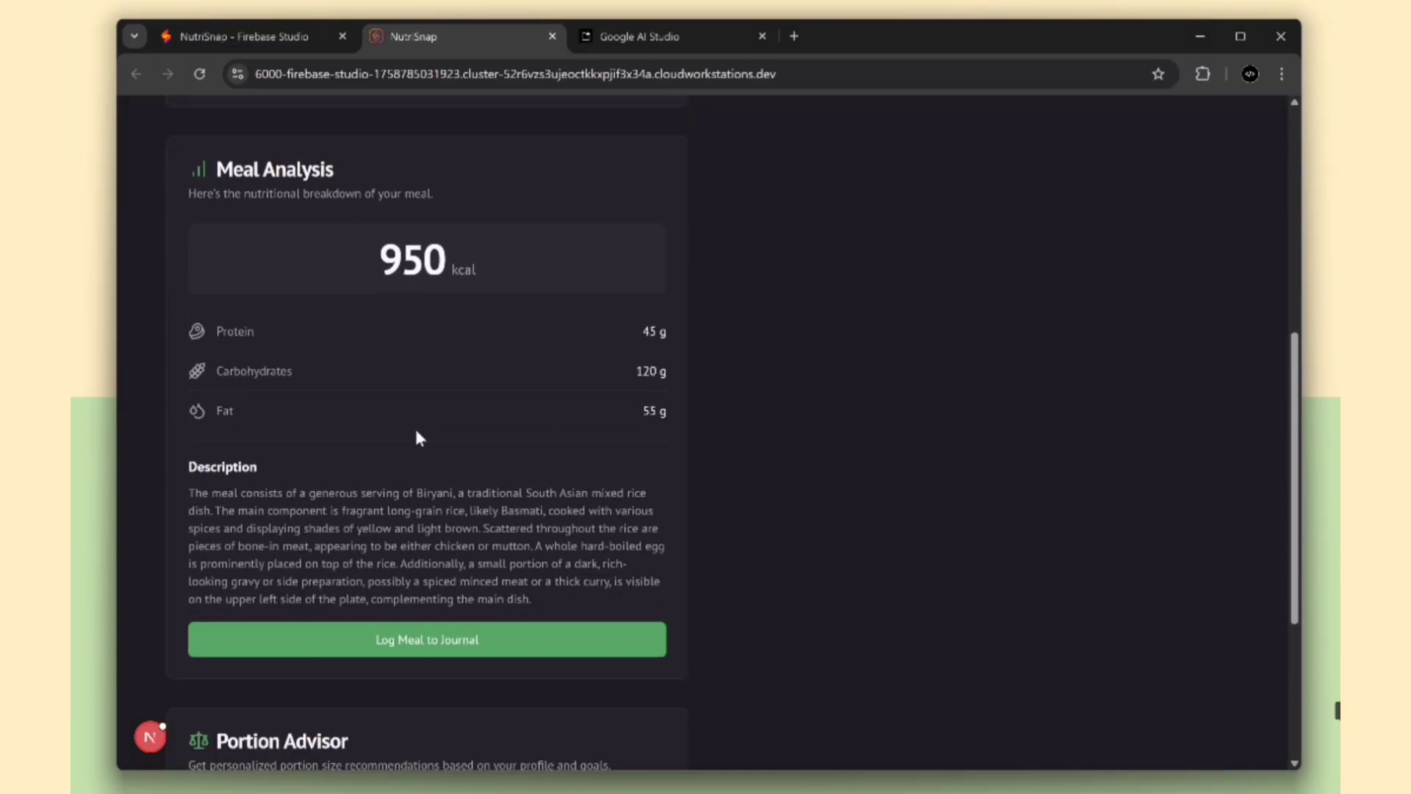
pyautogui.scroll(-3, 438, 418)
pyautogui.scroll(-2, 438, 418)
pyautogui.scroll(3, 428, 492)
pyautogui.scroll(2, 427, 493)
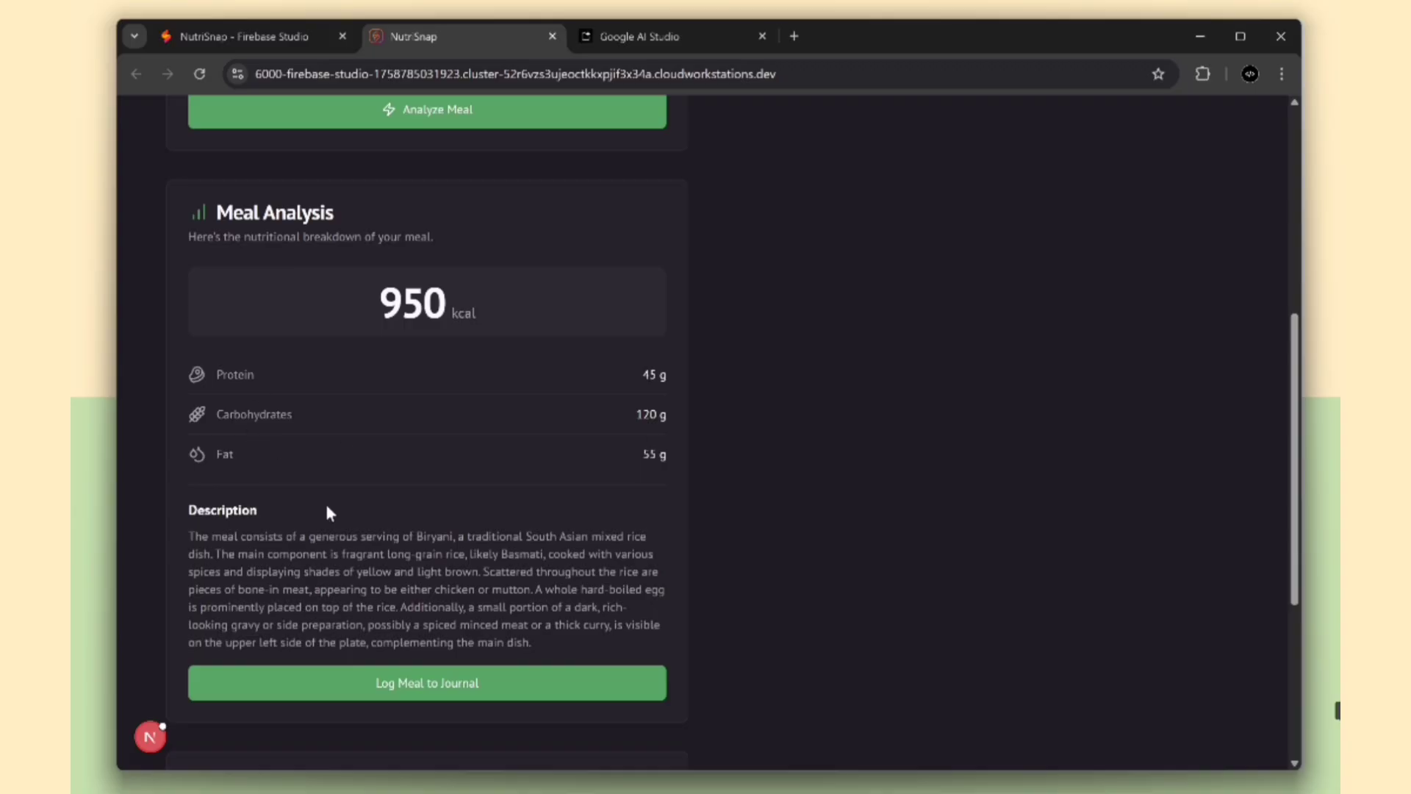
pyautogui.scroll(-1, 326, 510)
pyautogui.click(413, 629)
pyautogui.scroll(5, 584, 496)
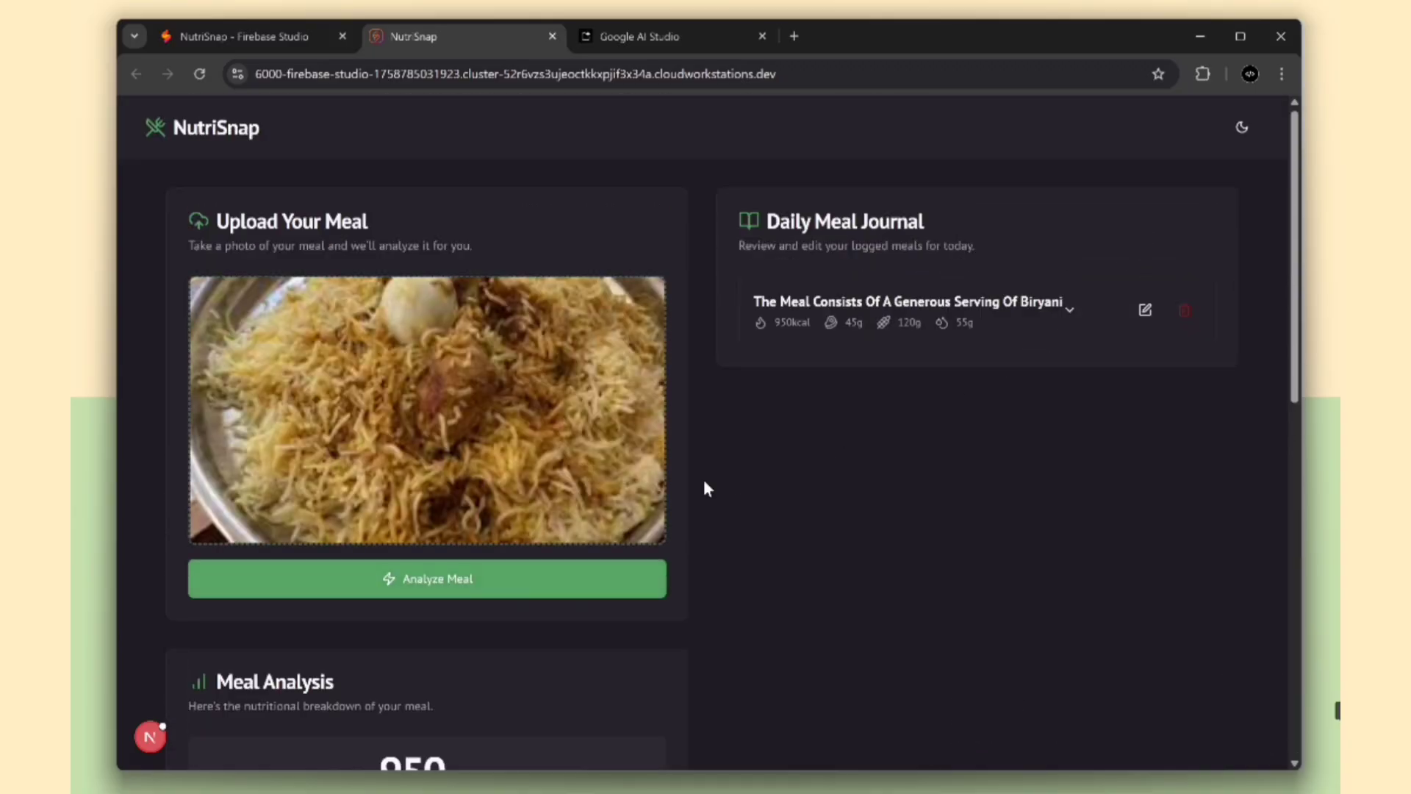
# - Upload a second biryani photo, analyse it at 1200 kcal with 60 g protein, and log it
pyautogui.click(651, 486)
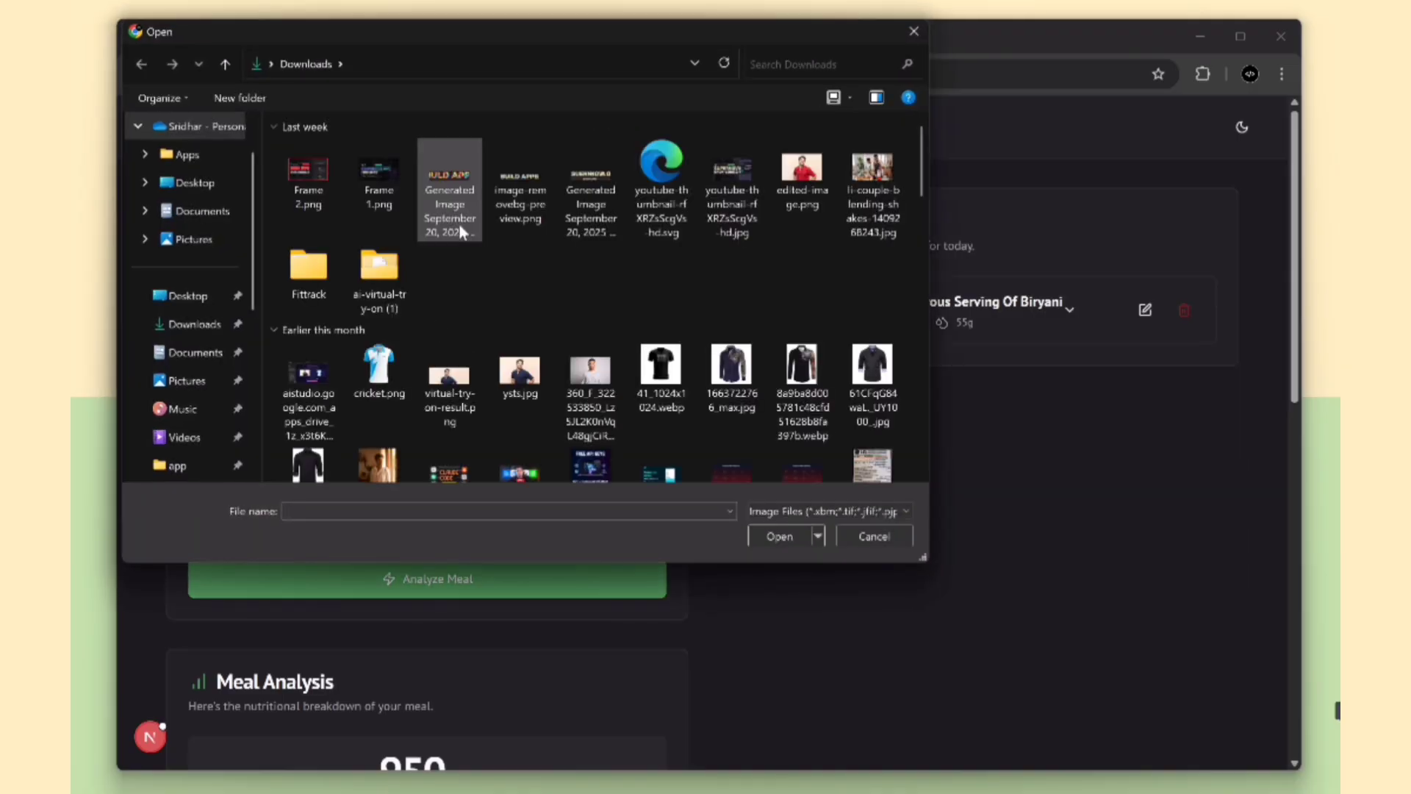
pyautogui.scroll(-5, 460, 275)
pyautogui.scroll(-5, 416, 302)
pyautogui.doubleClick(326, 387)
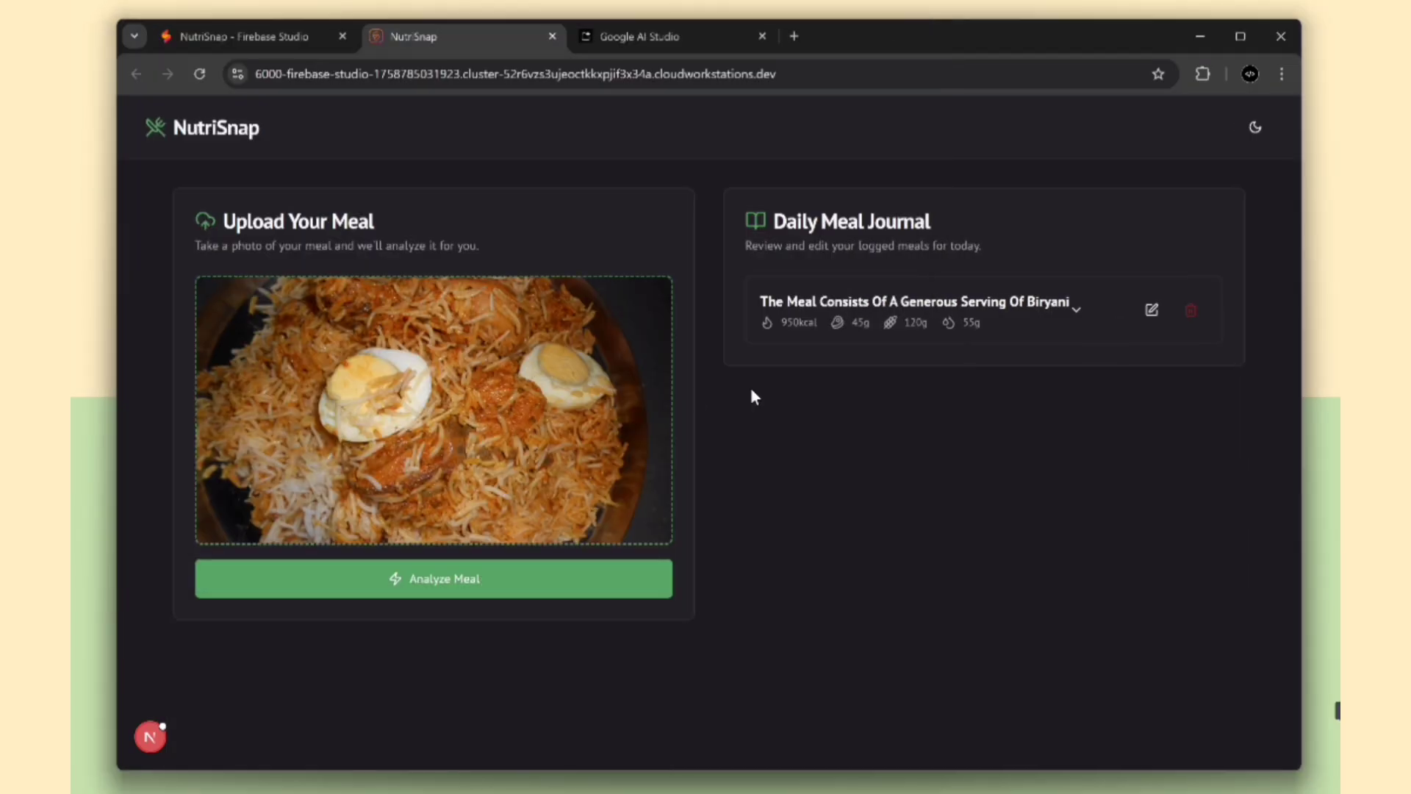
pyautogui.click(445, 579)
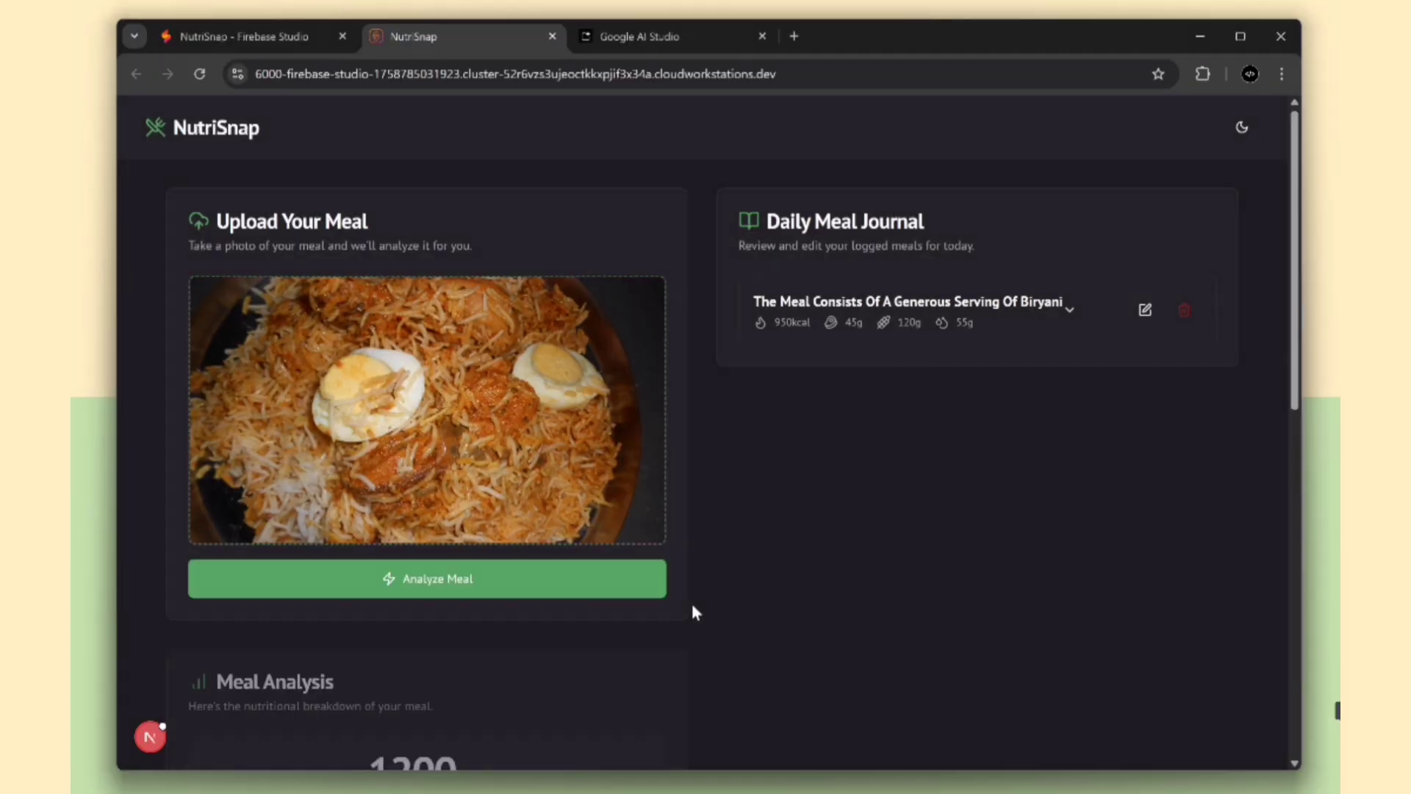
pyautogui.scroll(-5, 691, 600)
pyautogui.scroll(-3, 330, 490)
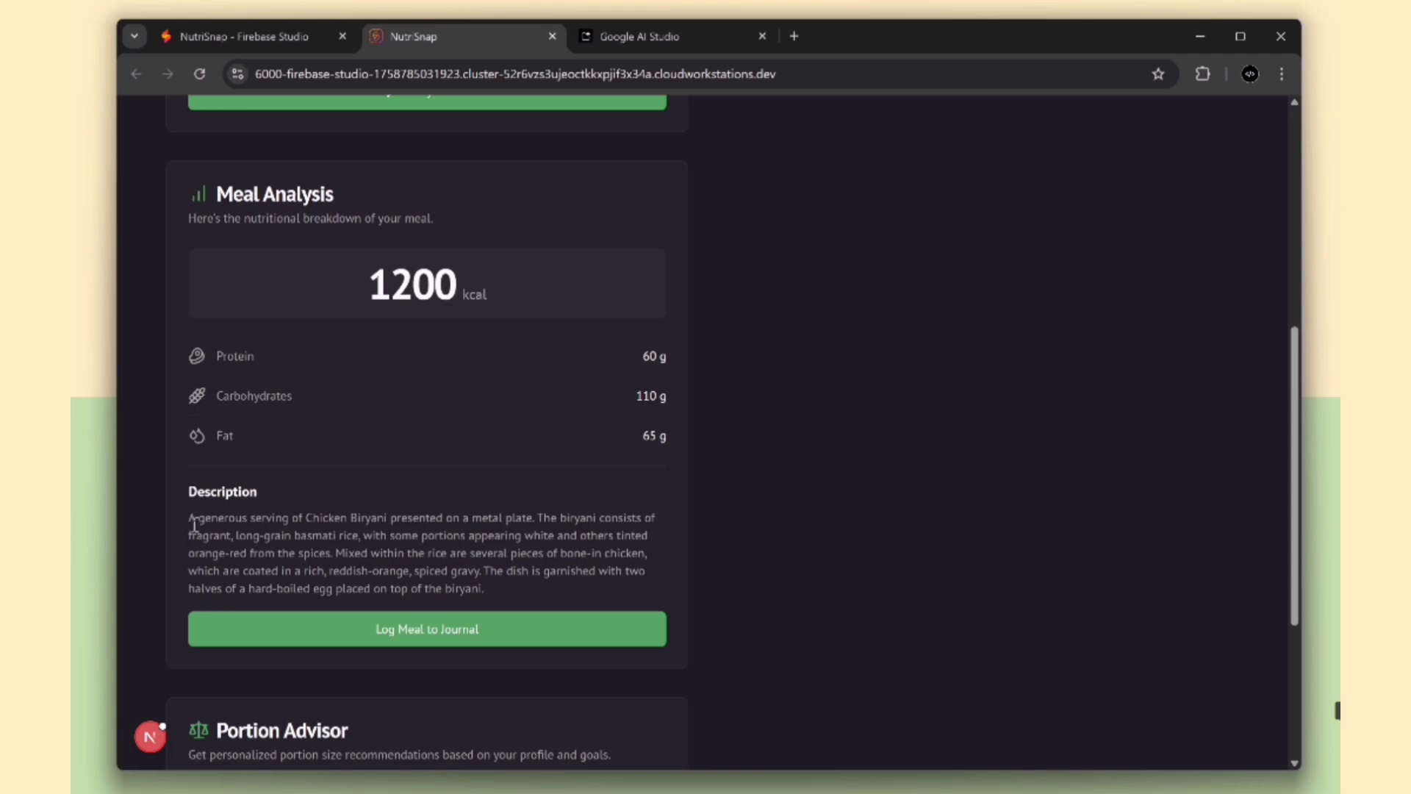
pyautogui.moveTo(190, 518); pyautogui.dragTo(452, 588)
pyautogui.click(497, 587)
pyautogui.click(426, 628)
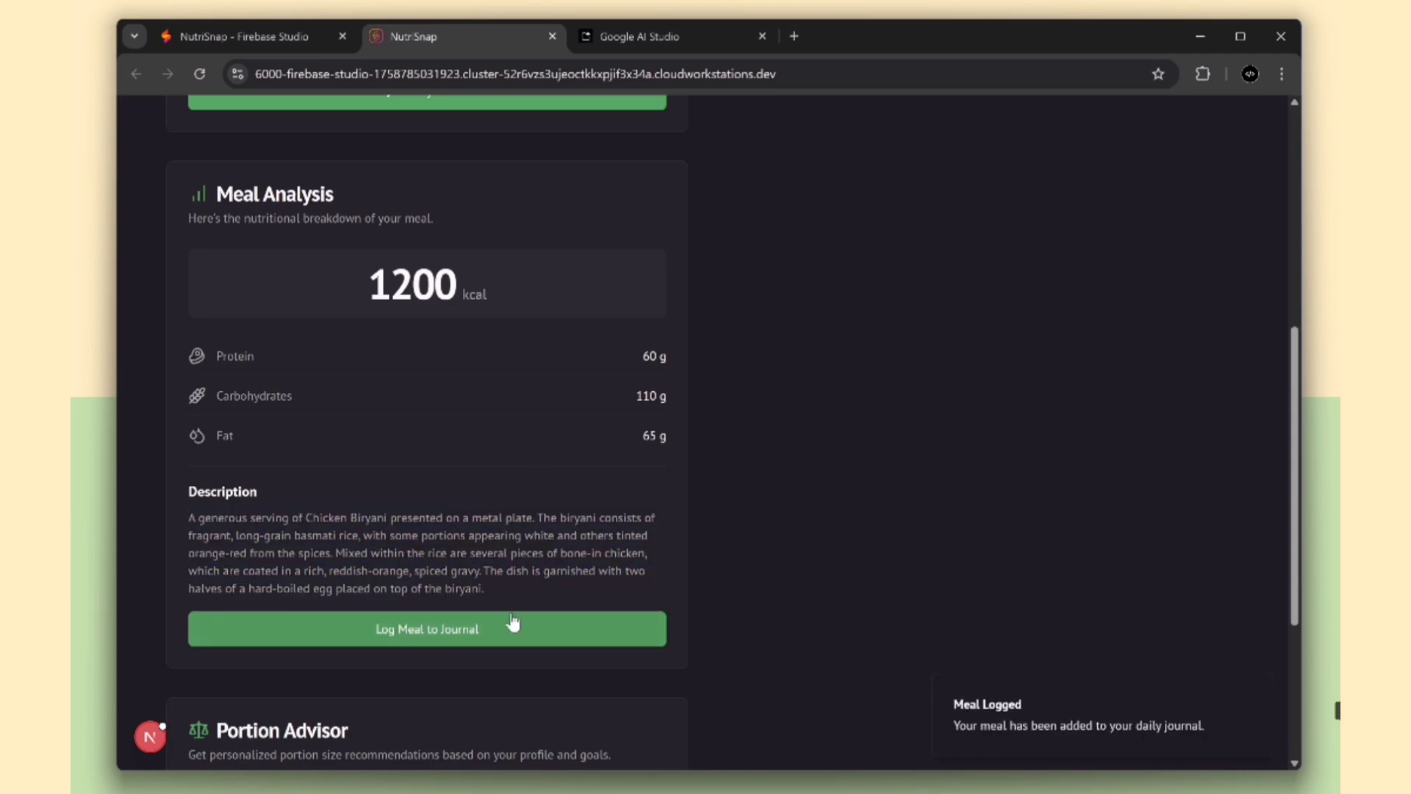